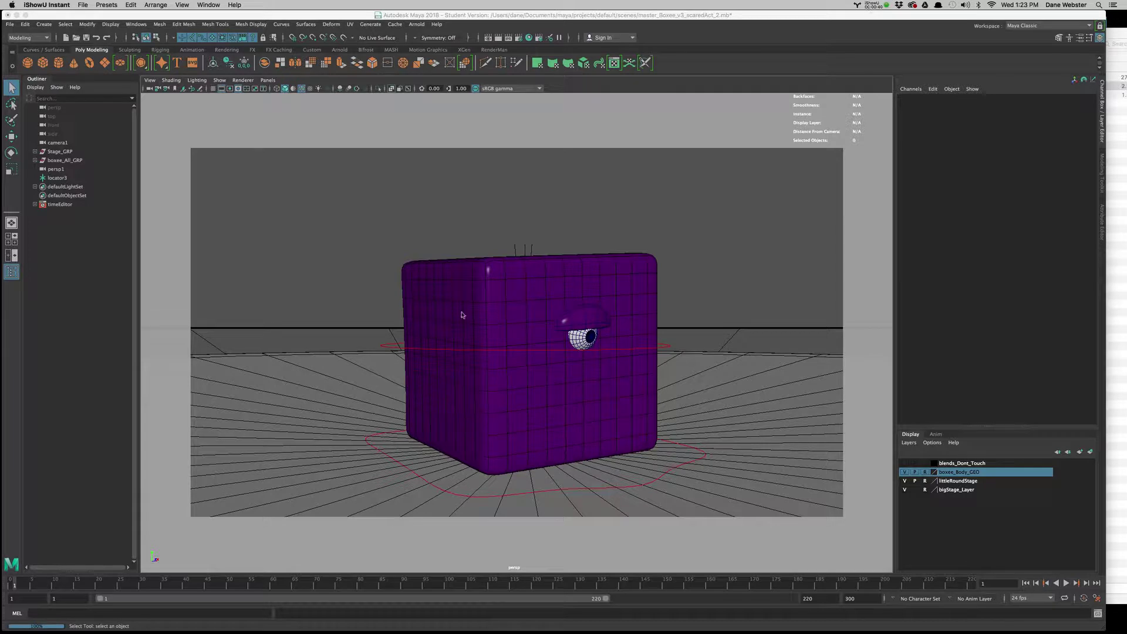
Step: Play back the box character's animation from frame 1 and scrub to frame 65 to examine the motion
left_click(41, 588)
key("alt+v")
mouse_move(41, 588)
left_mouse_down()
mouse_move(572, 588)
mouse_move(2, 589)
left_mouse_up()
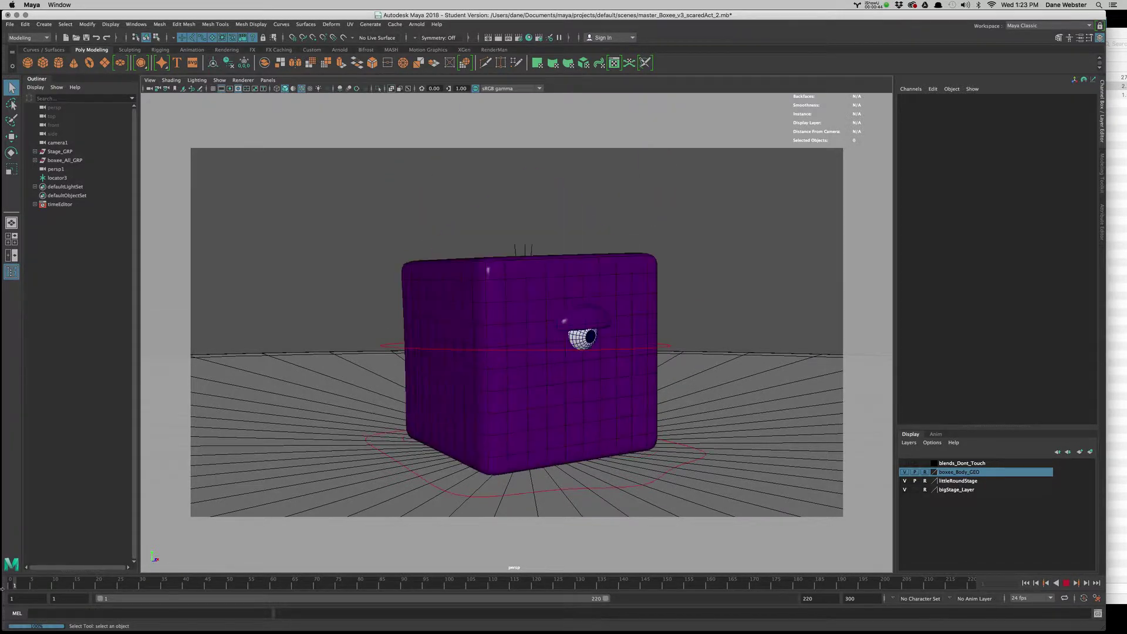
left_click(1067, 584)
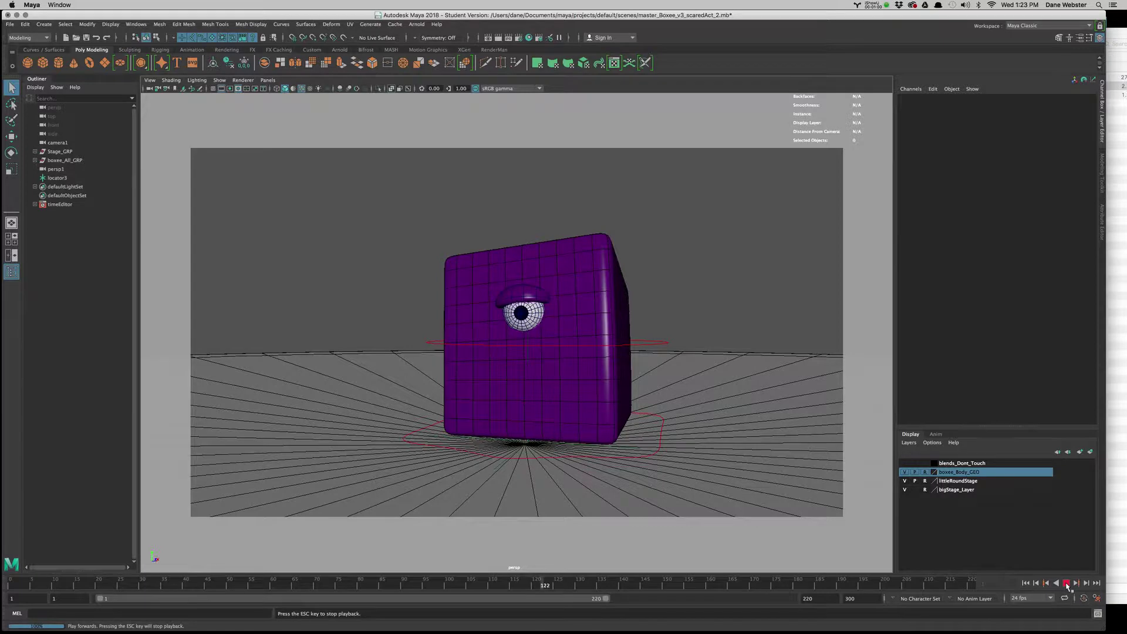
left_click(1067, 583)
left_click_drag(757, 583, 294, 583)
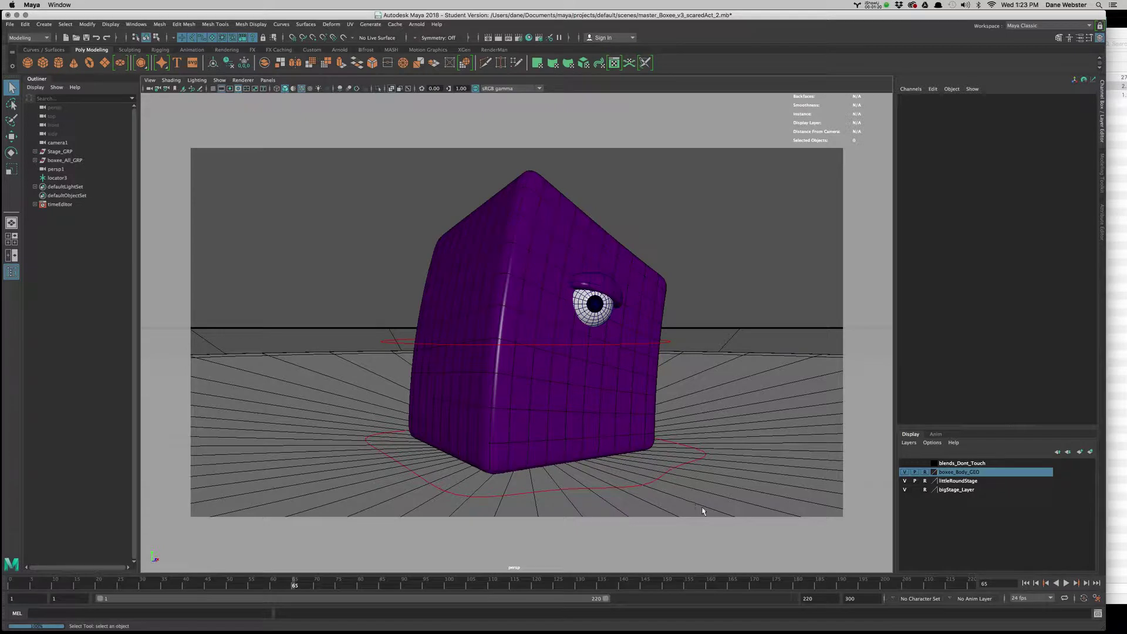
Step: Set the Bend, Bend Spin and Tilt of boxee_trans_CTRL to 0 at frame 1
left_click(696, 463)
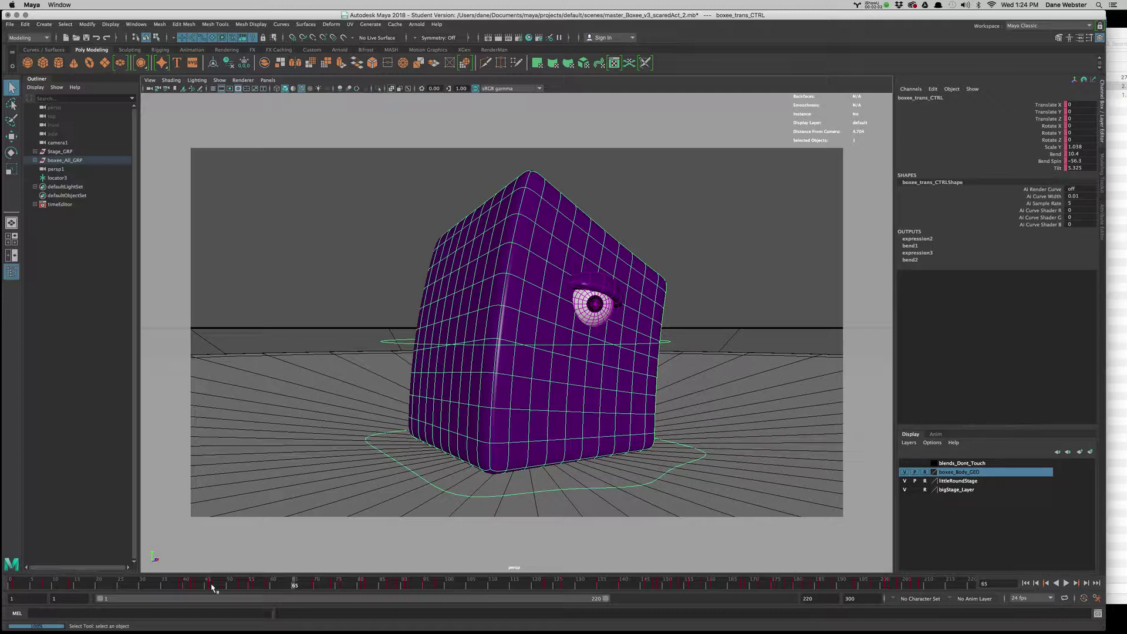
left_click_drag(105, 590, 2, 586)
key("alt+v")
key("Escape")
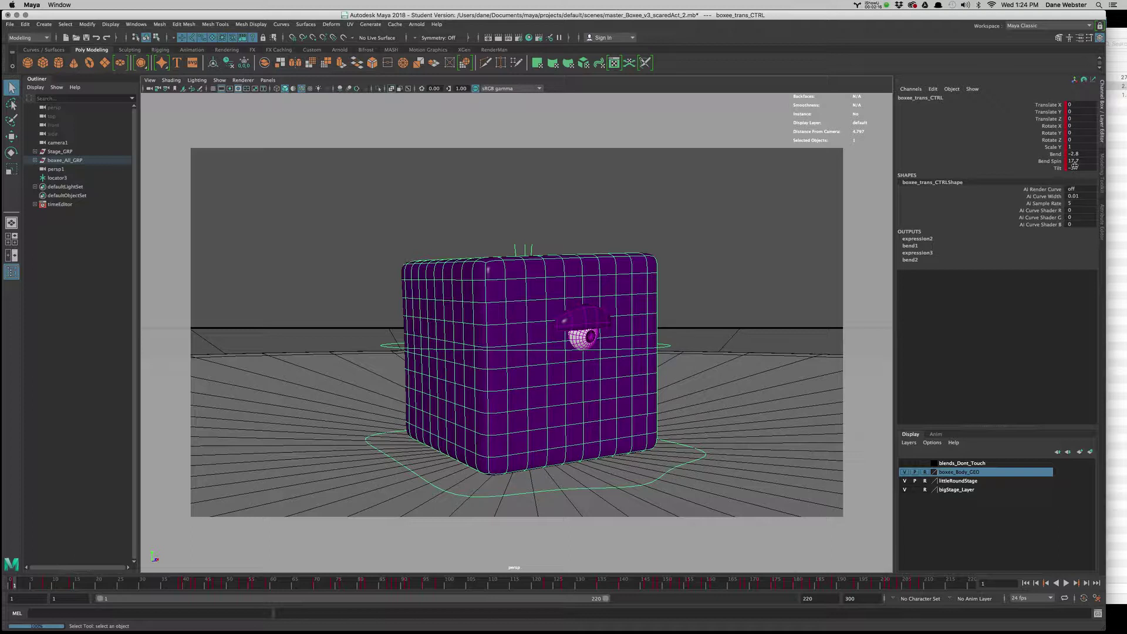
left_click_drag(1074, 166, 1074, 153)
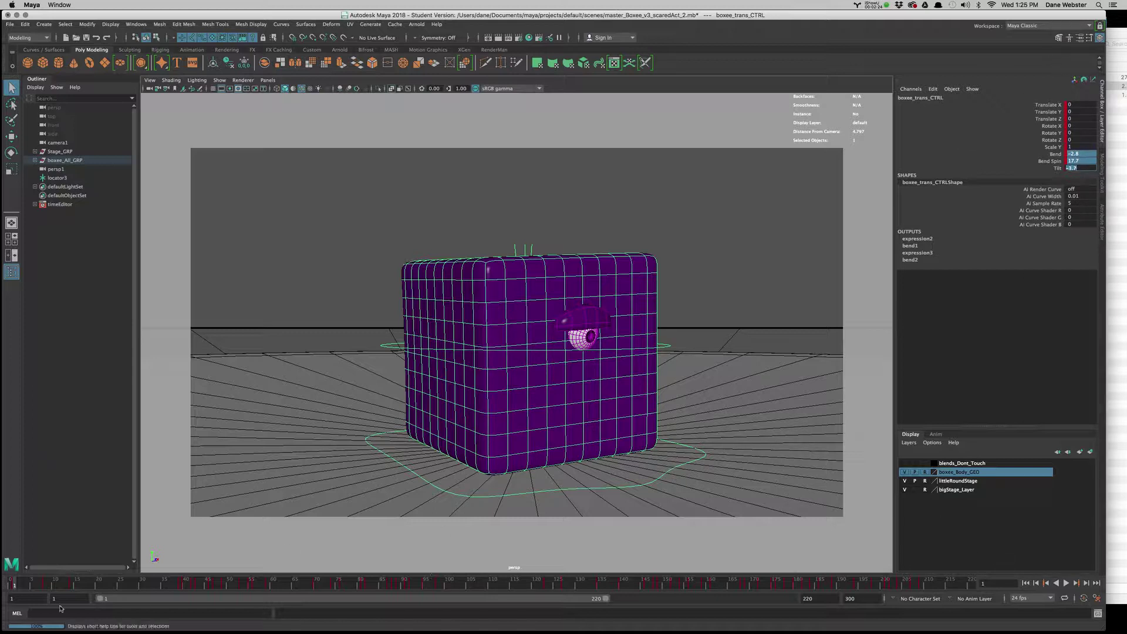
type("0")
key("Return")
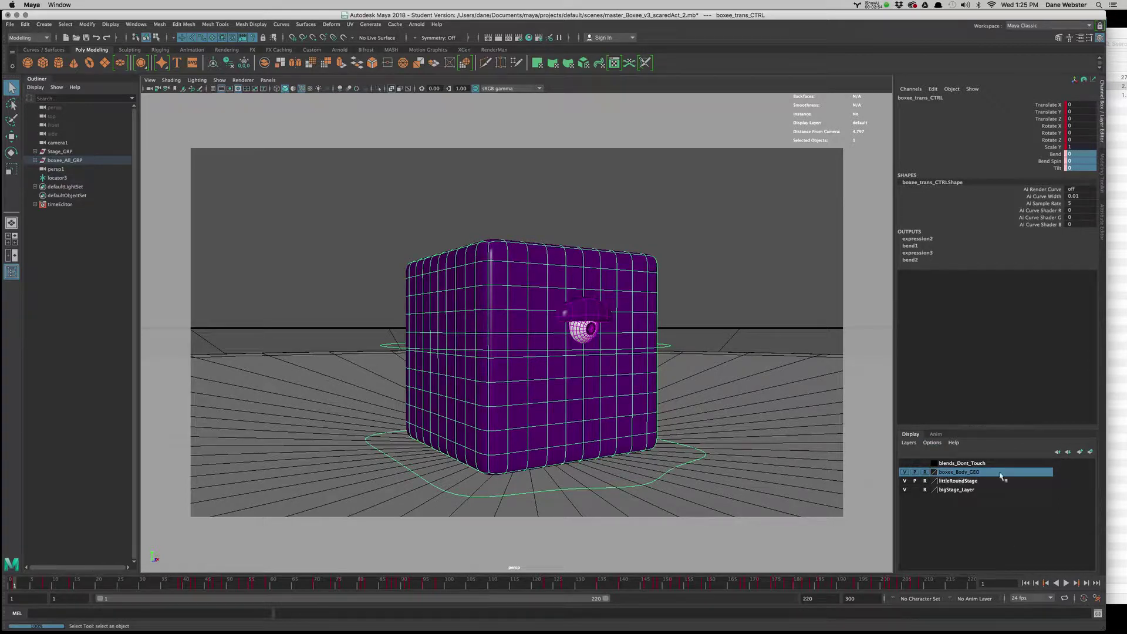
Step: Take the boxee_Body_GEO layer out of reference mode and select the box character's body mesh
left_click(692, 244)
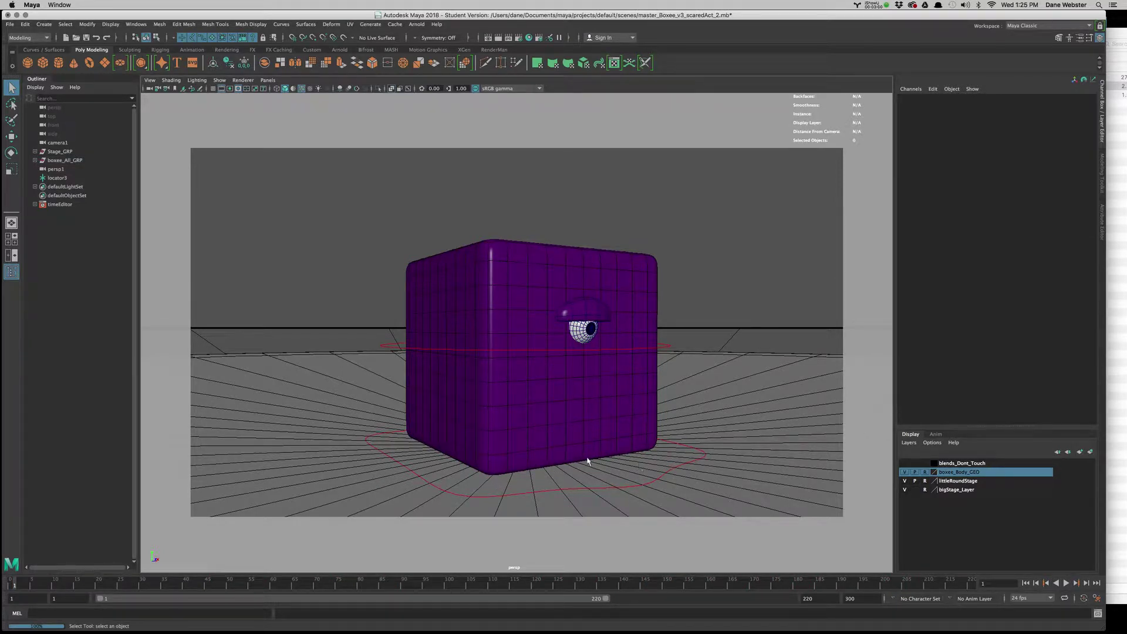
left_click(925, 473)
left_click(645, 272)
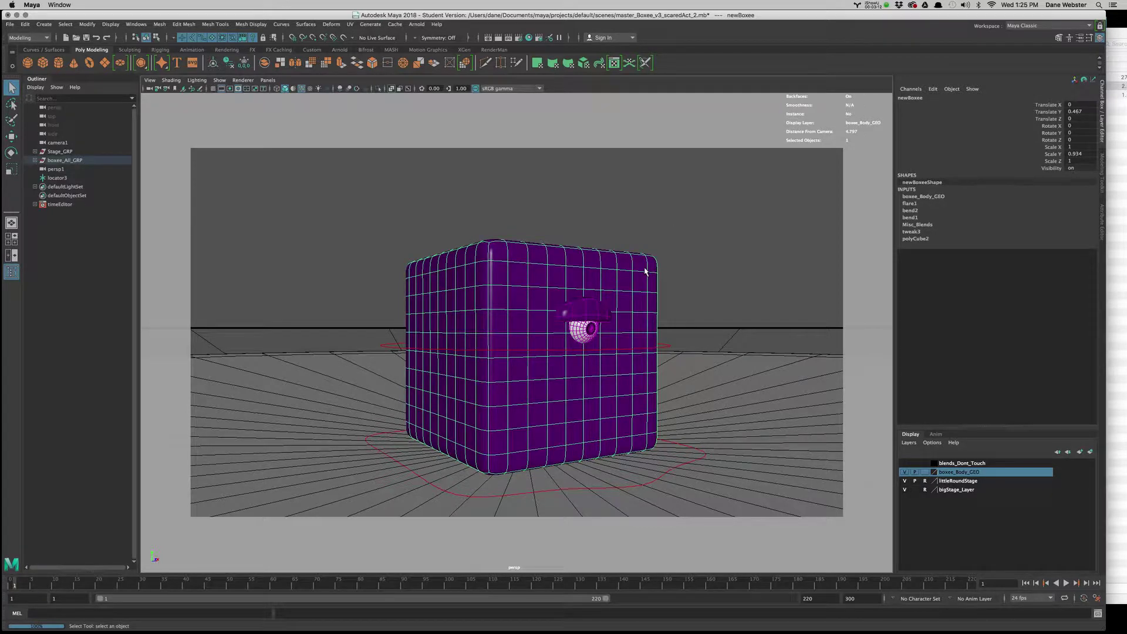
key("4")
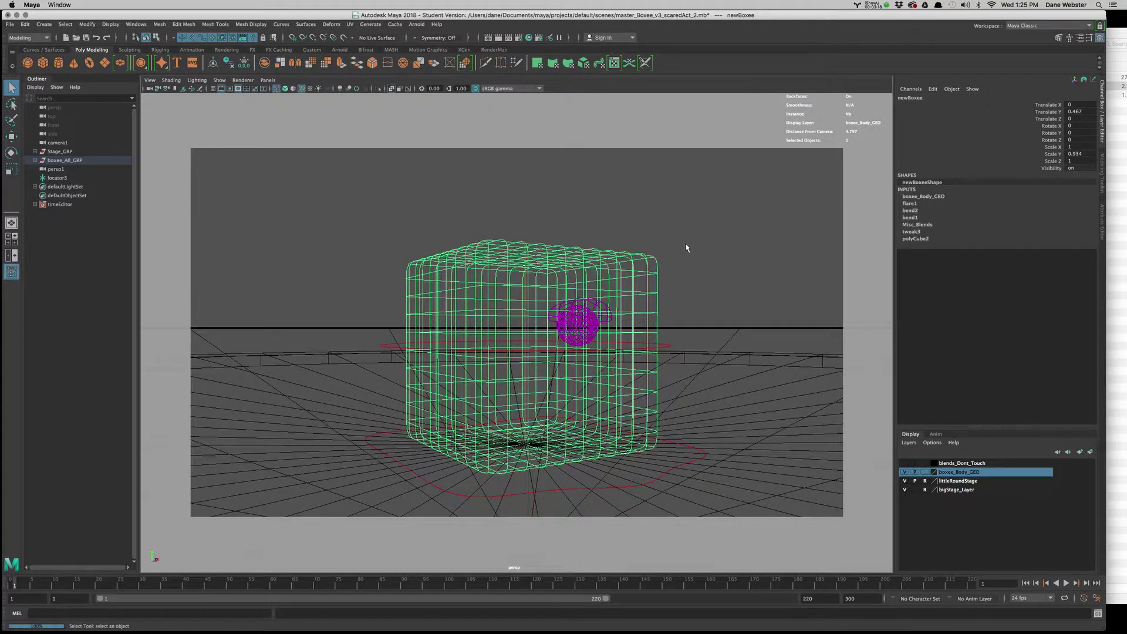
left_click(643, 267)
left_click(647, 259)
key("5")
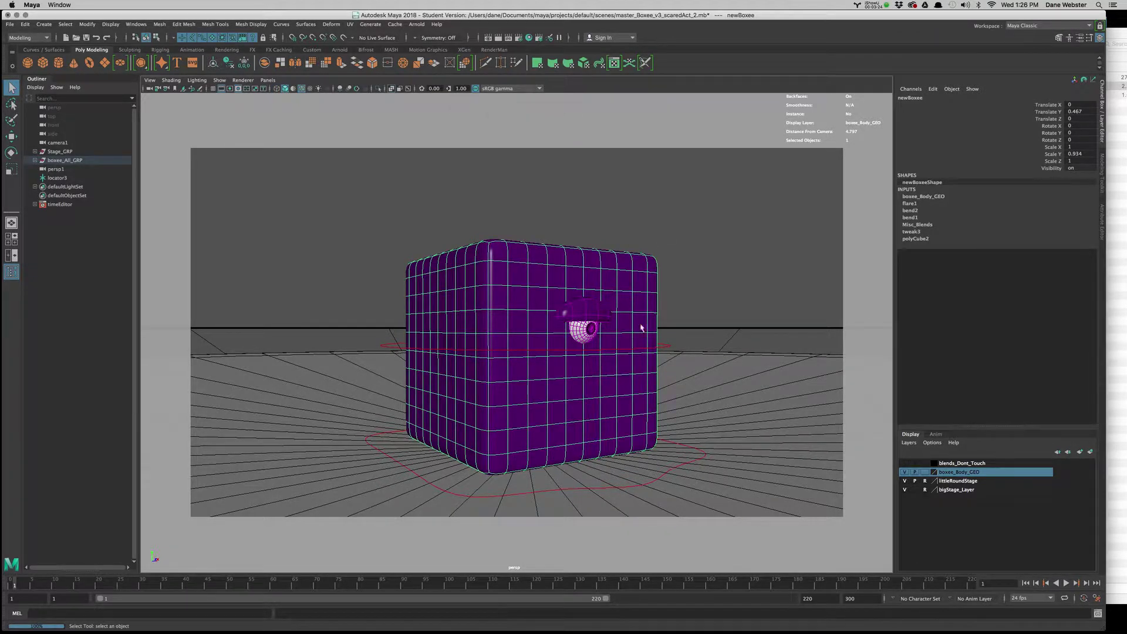
Step: Add a nonlinear Twist deformer to the selected body mesh
left_click(27, 39)
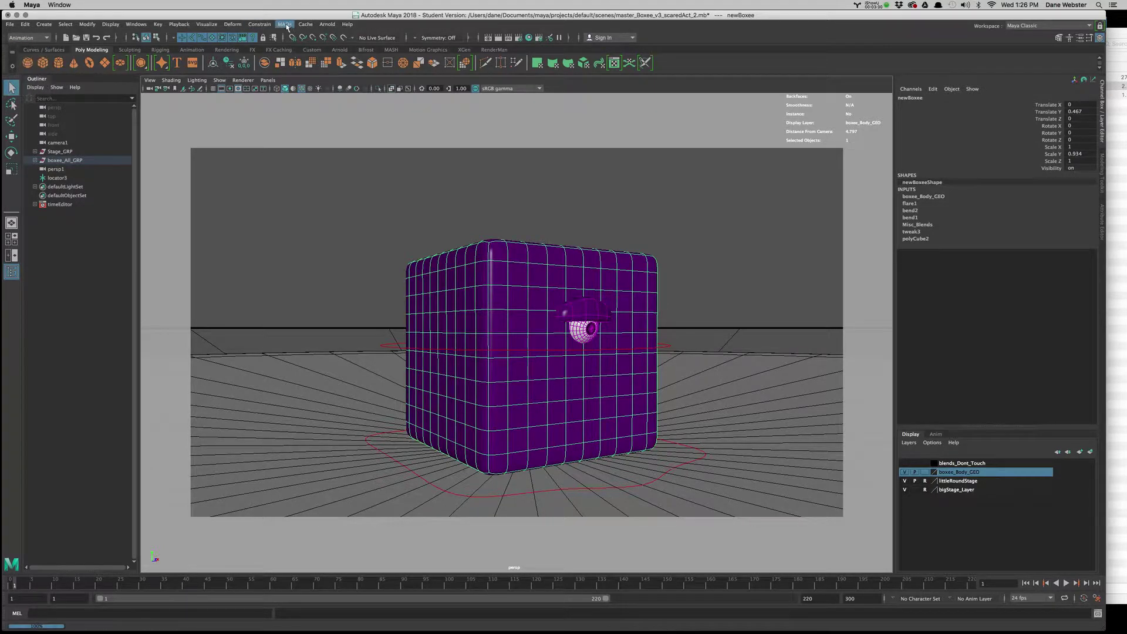
left_click(34, 39)
left_click(19, 47)
left_click(333, 25)
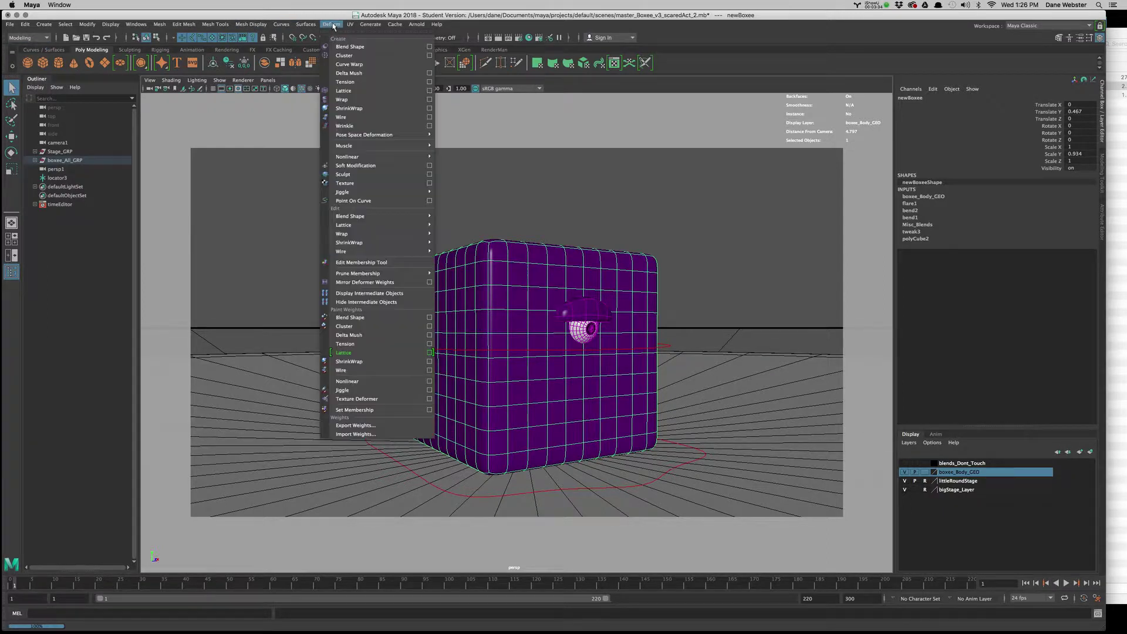
mouse_move(361, 157)
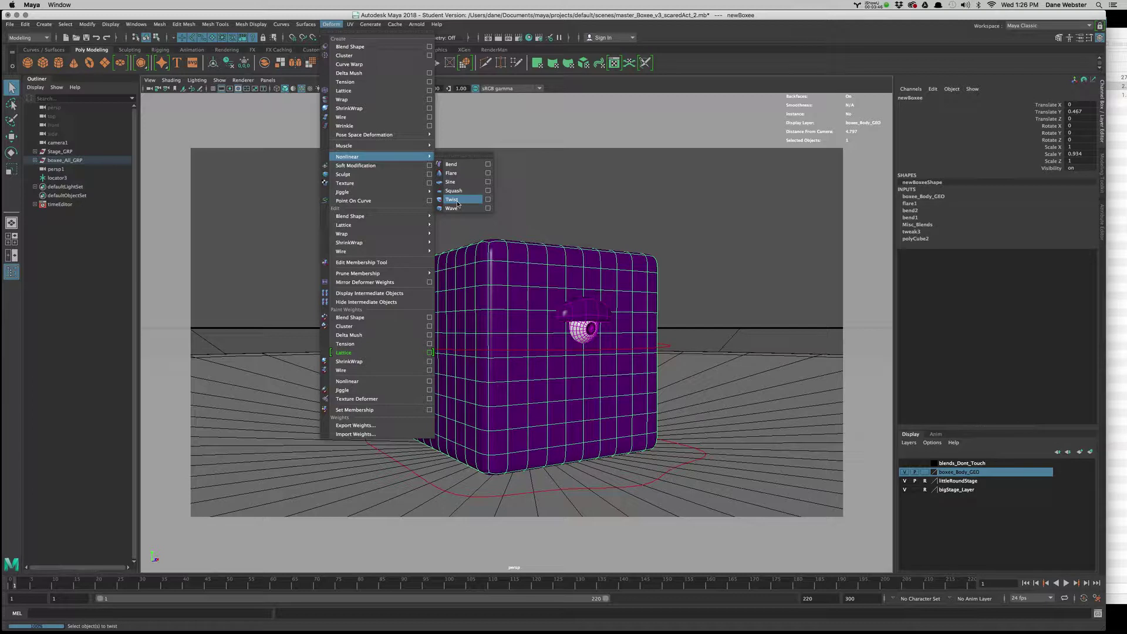
left_click(457, 201)
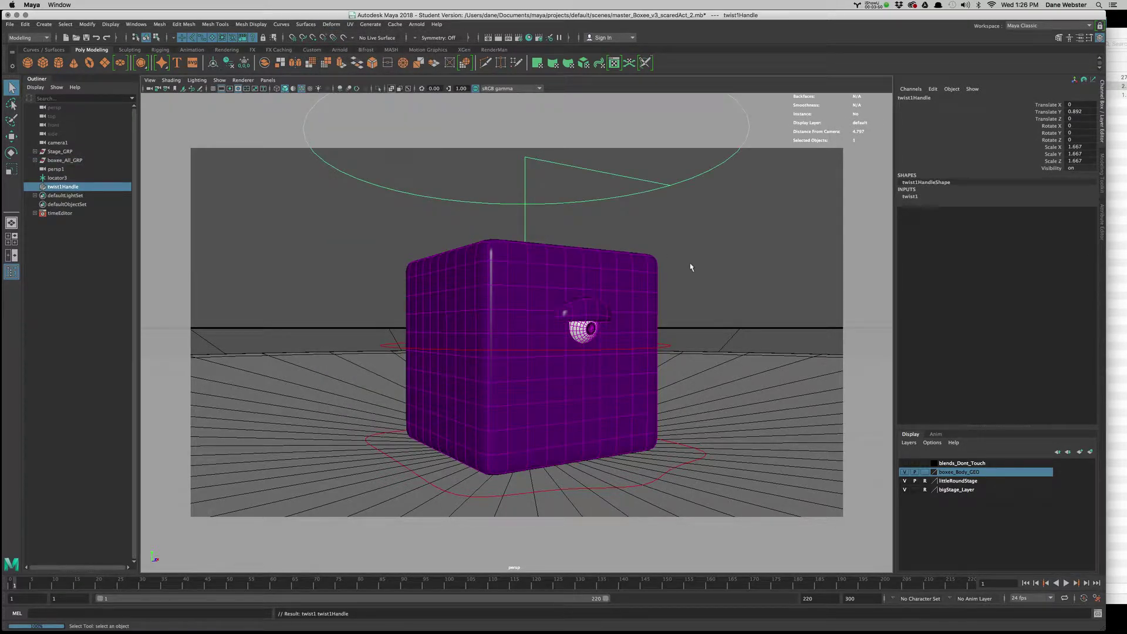
Step: View the scene through the persp1 camera from a low angle in shaded display
key("4")
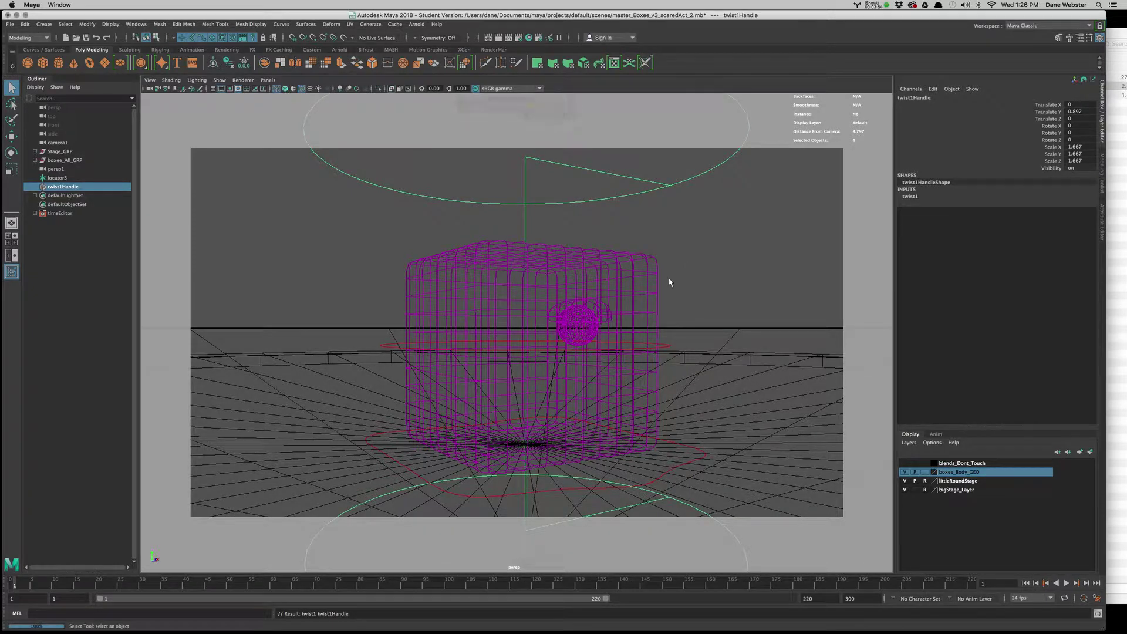
left_click(268, 80)
mouse_move(273, 90)
left_click(382, 108)
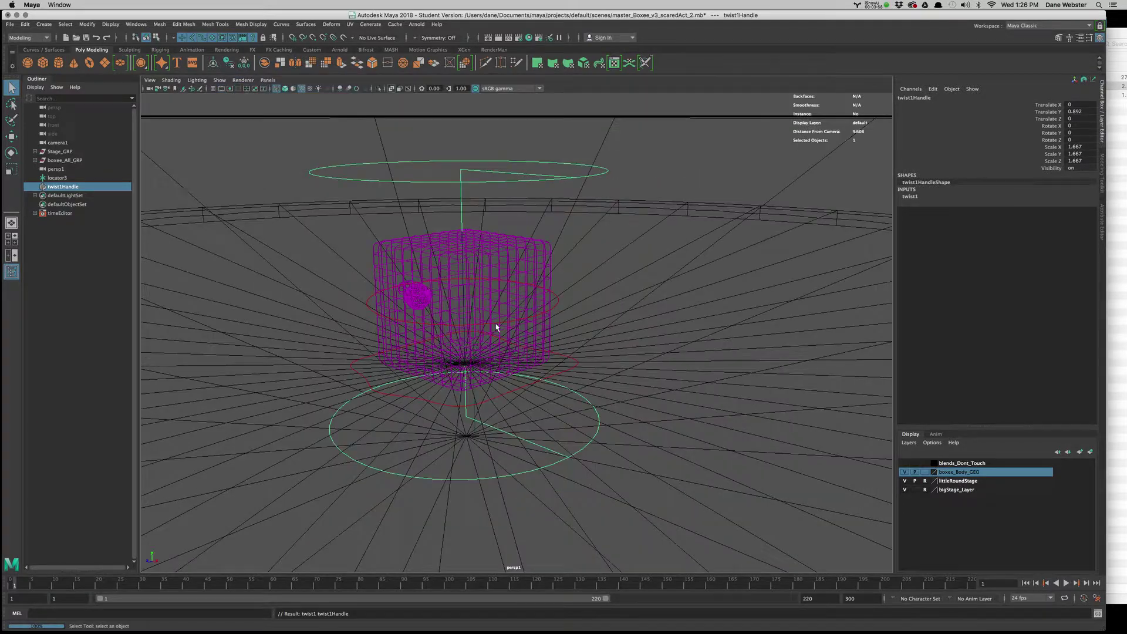
mouse_move(574, 468)
left_mouse_down("alt")
mouse_move(505, 434)
mouse_move(499, 398)
mouse_move(564, 403)
mouse_move(516, 410)
mouse_move(600, 415)
mouse_move(574, 422)
left_mouse_up("alt")
key("5")
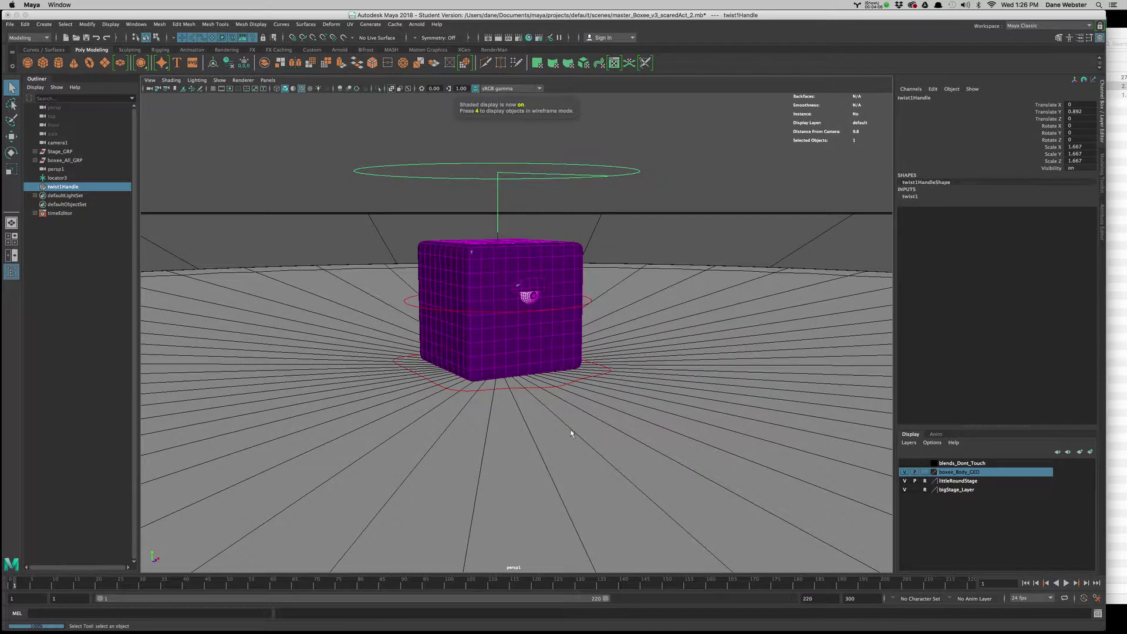
Step: Hide the bigStage_Layer and littleRoundStage display layers so the whole twist handle can be seen
left_click(172, 80)
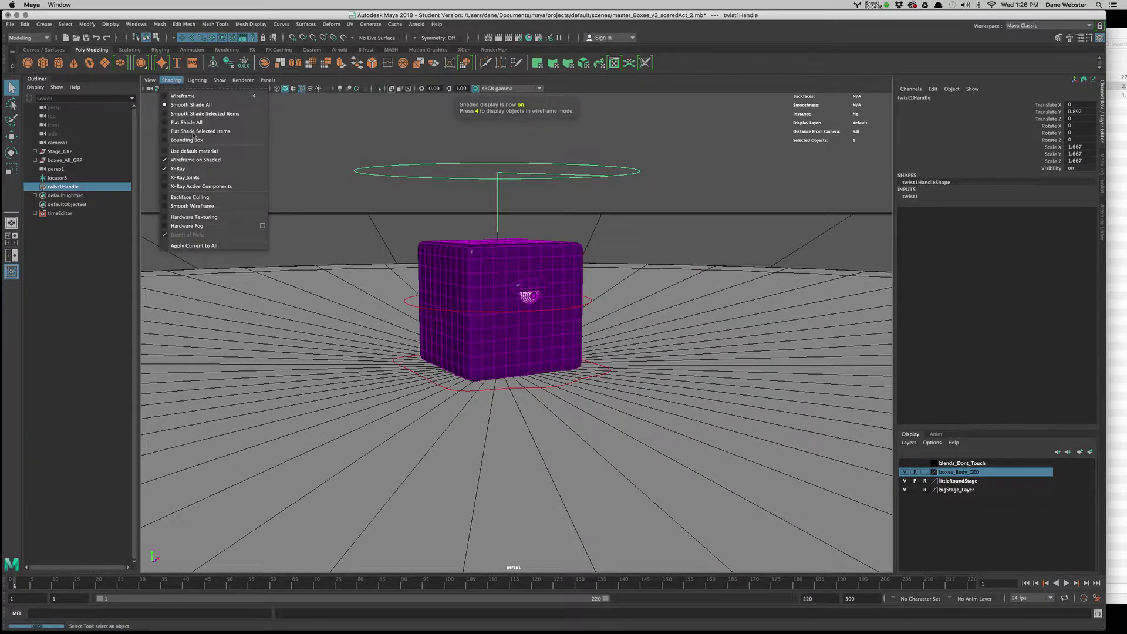
left_click(744, 184)
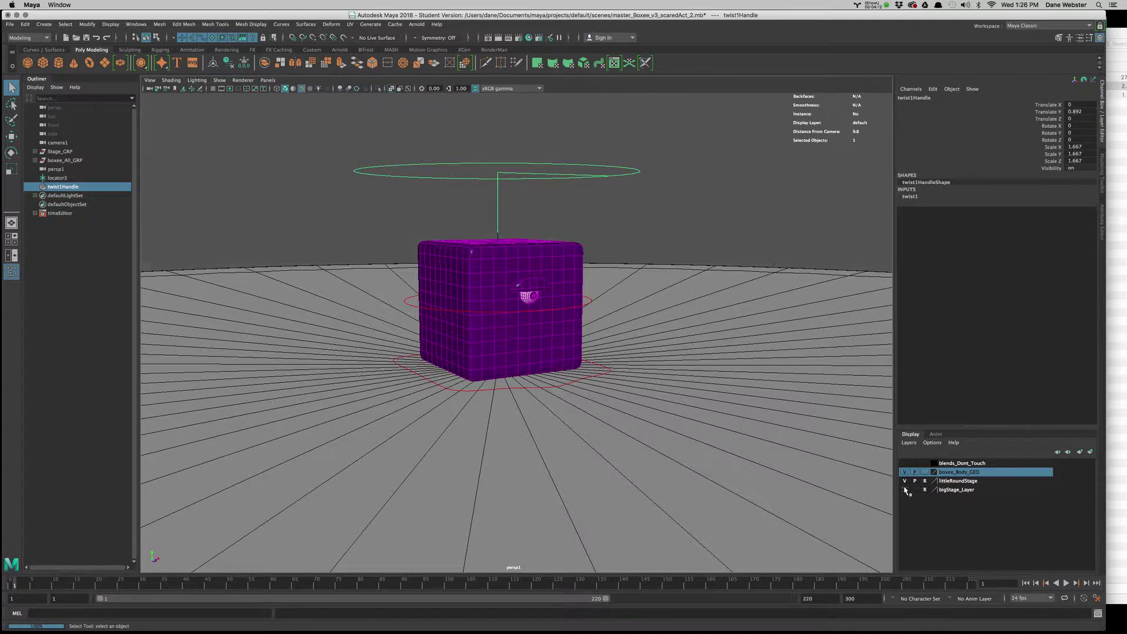
left_click_drag(906, 490, 904, 481)
mouse_move(585, 364)
left_mouse_down("alt")
mouse_move(657, 329)
mouse_move(611, 357)
mouse_move(601, 351)
left_mouse_up("alt")
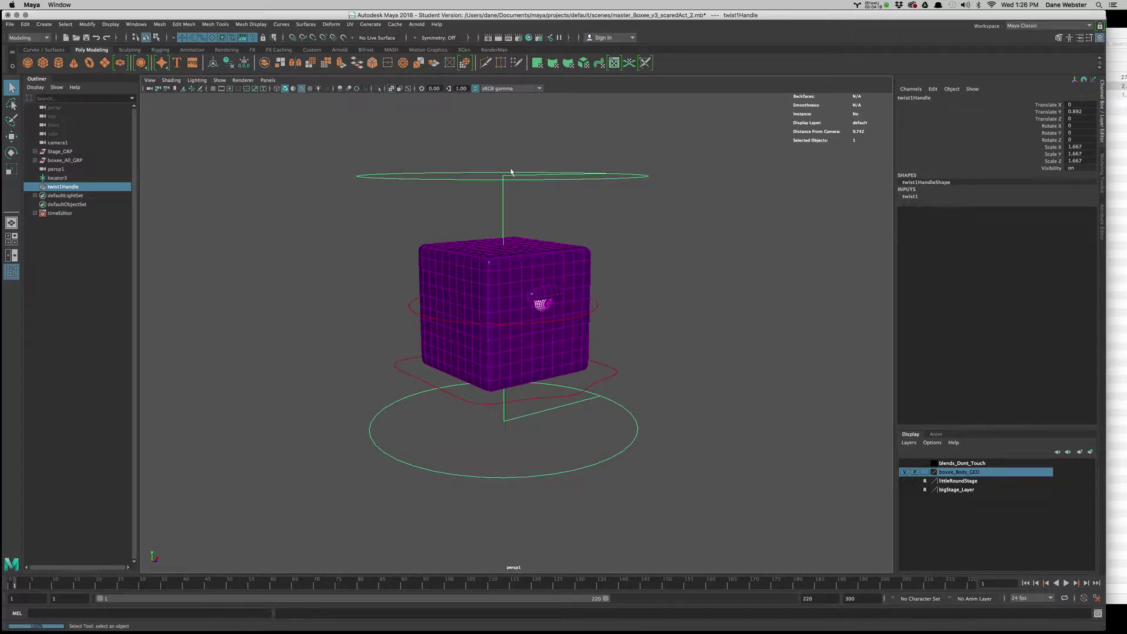
Step: Try out the twist deformer's Start Angle on the body and undo the change
left_click(913, 197)
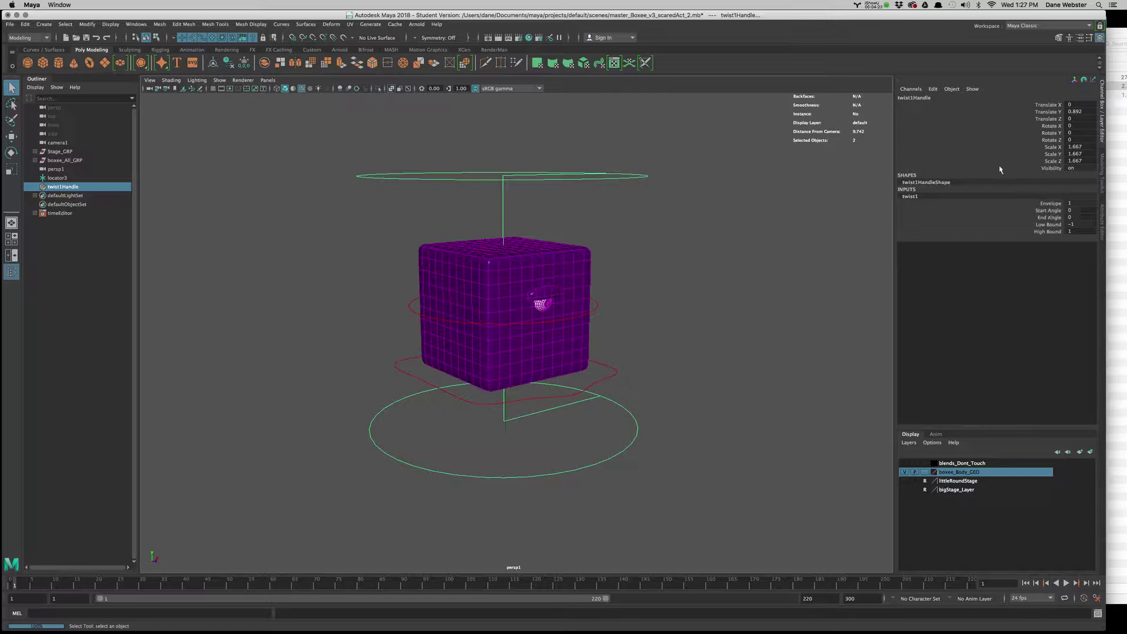
left_click(1048, 212)
middle_click_drag(799, 276, 811, 275)
key("z")
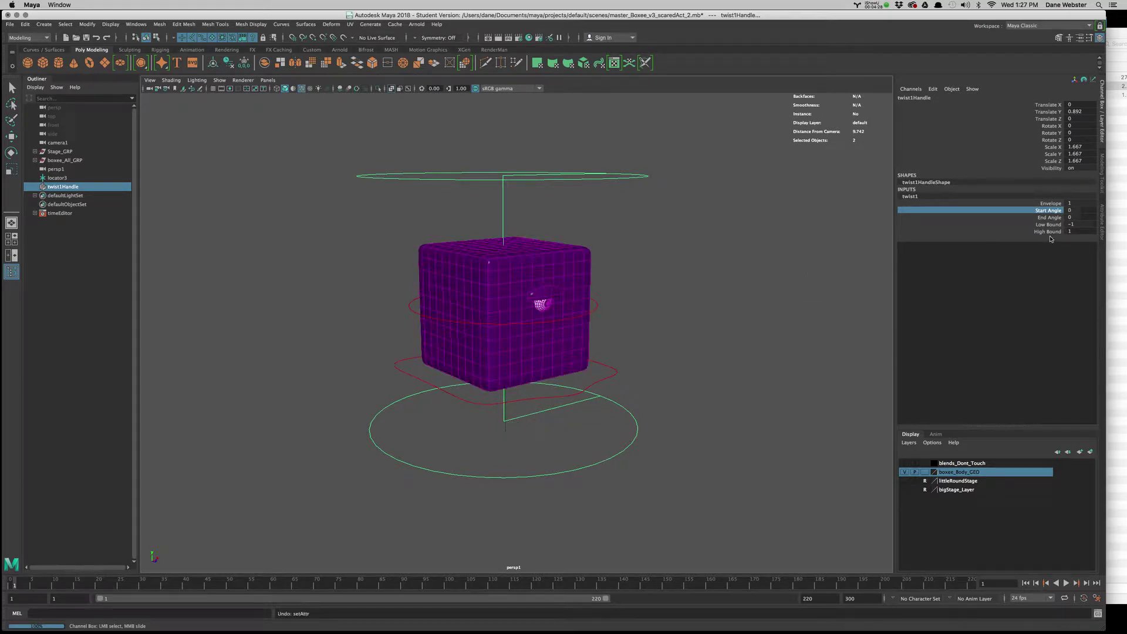
Step: Try an End Angle of about 84.7 on the twist deformer and undo the change
left_click(1049, 218)
middle_click_drag(737, 322, 773, 327)
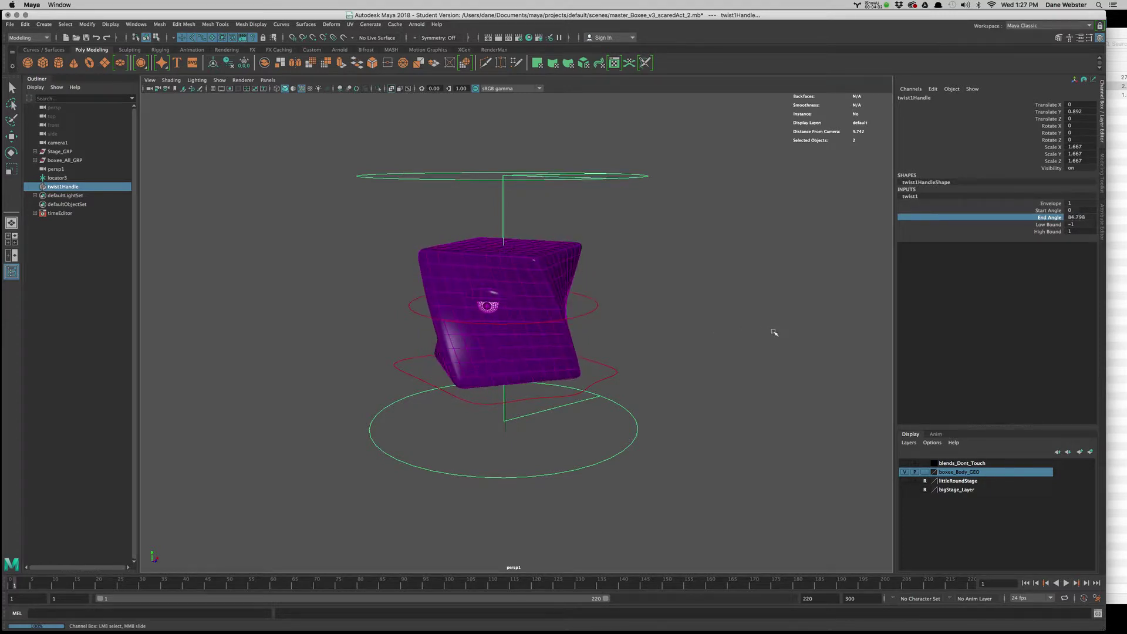
key("ctrl+a")
key("z")
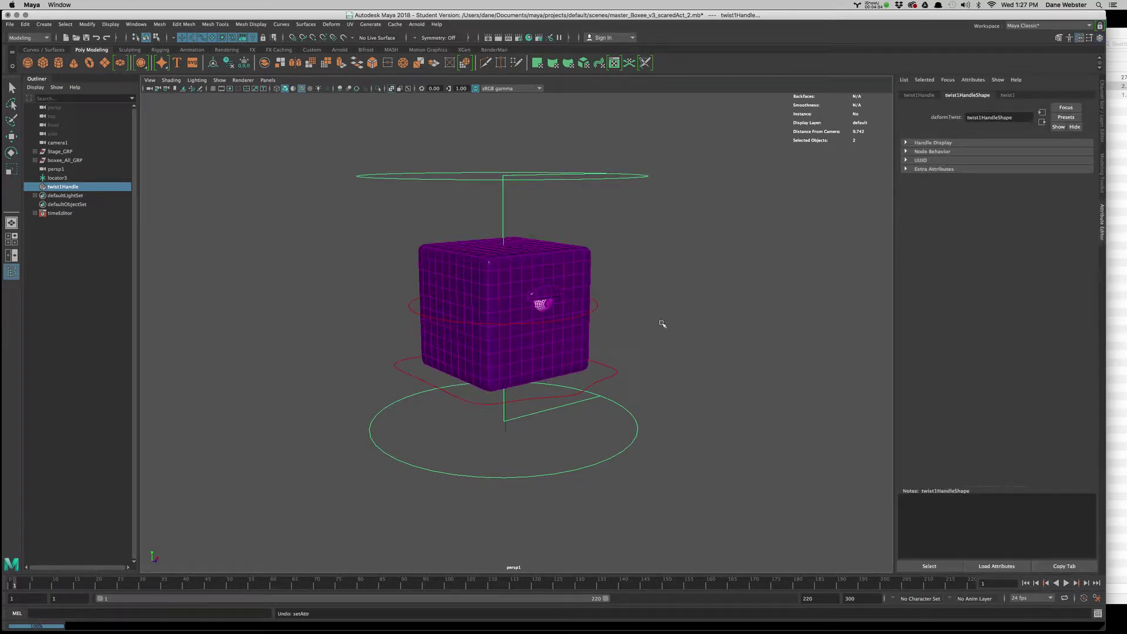
Step: Set the twist deformer's Low Bound to -0.5 and High Bound to 0.5, with a Start Angle of about 34.4
left_click(55, 188)
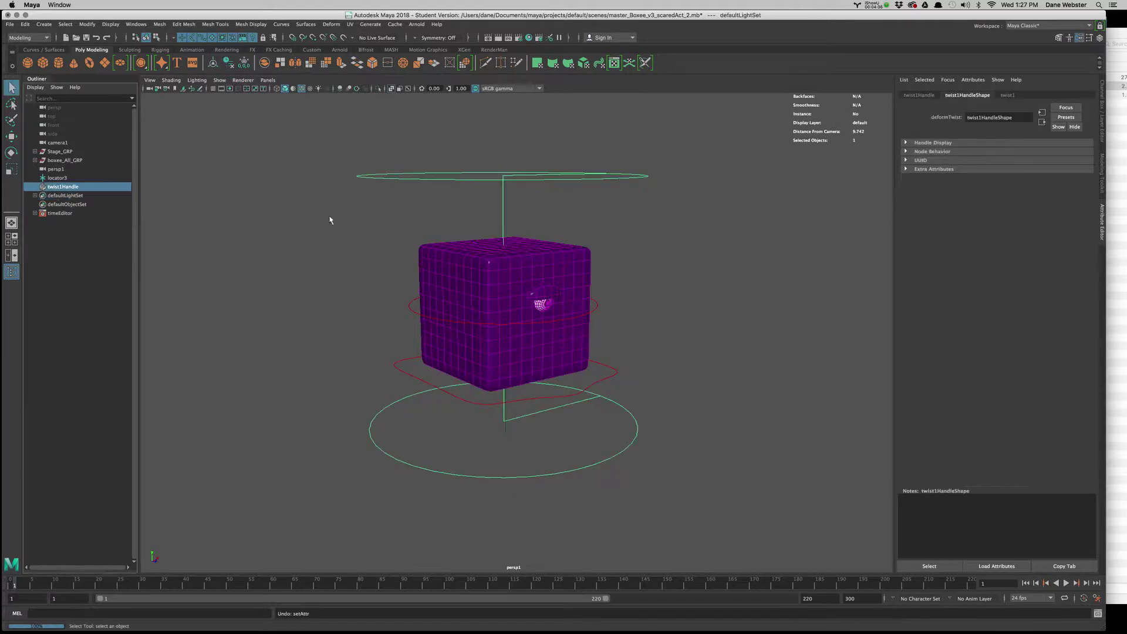
left_click(920, 95)
key("ctrl+a")
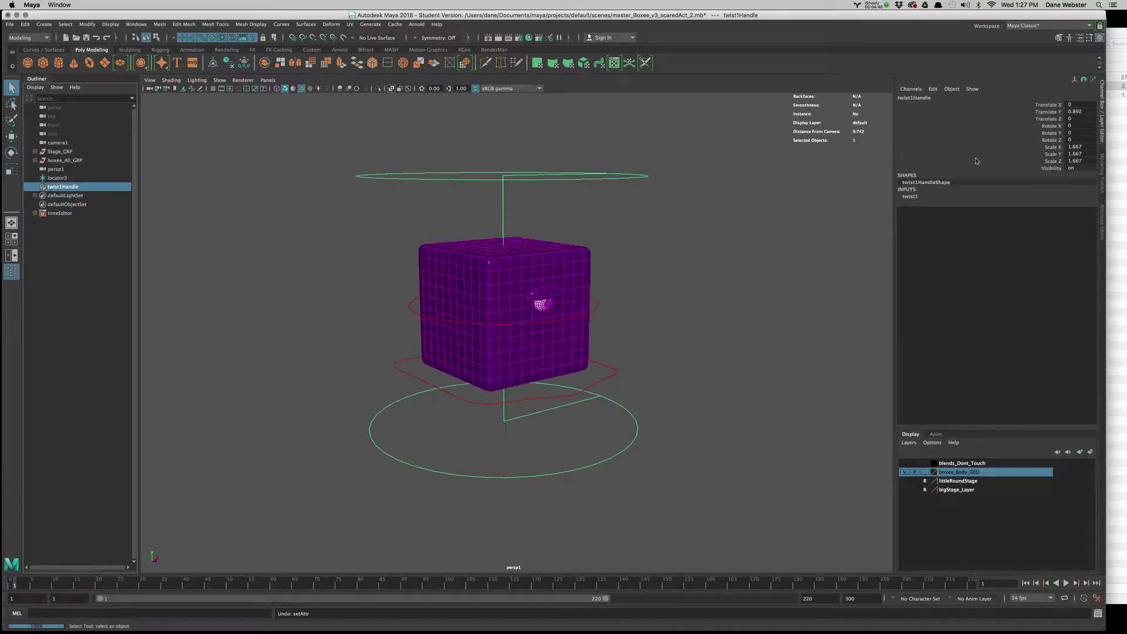
left_click(910, 197)
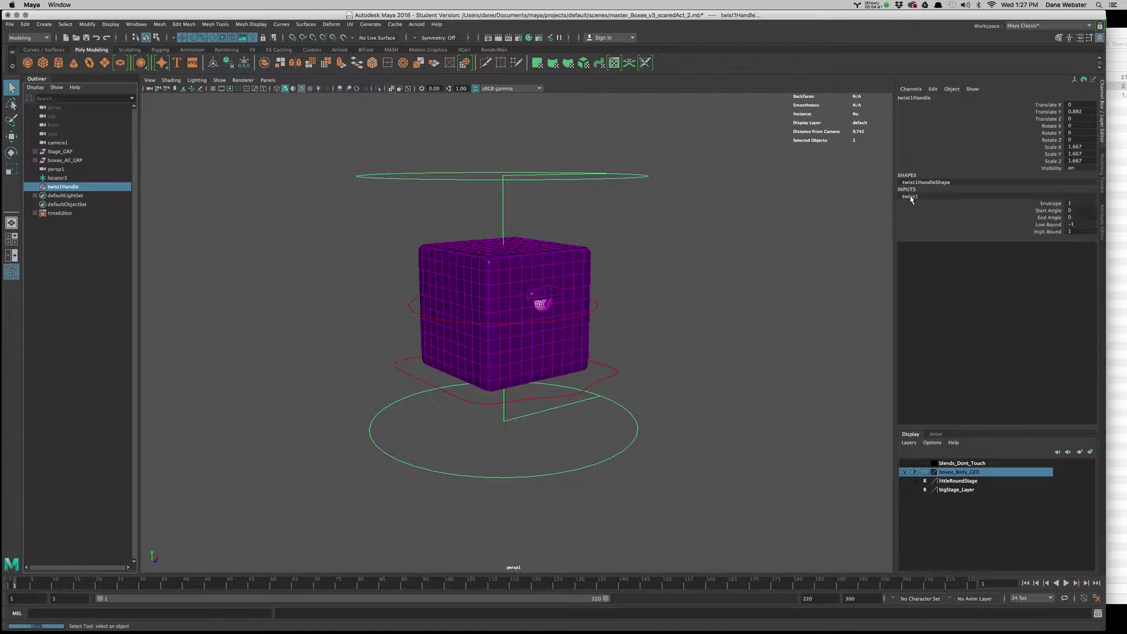
double_click(1082, 225)
type("-0.5")
key("Return")
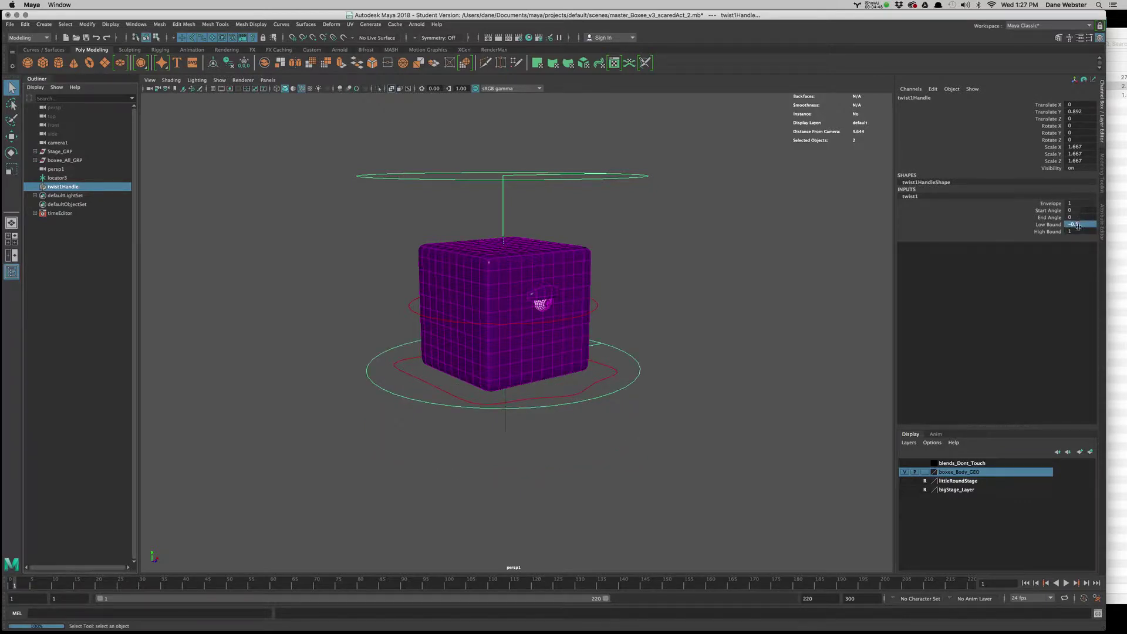
double_click(1078, 231)
key("Return")
left_click(1048, 210)
mouse_move(822, 282)
middle_mouse_down()
mouse_move(809, 292)
mouse_move(827, 291)
middle_mouse_up()
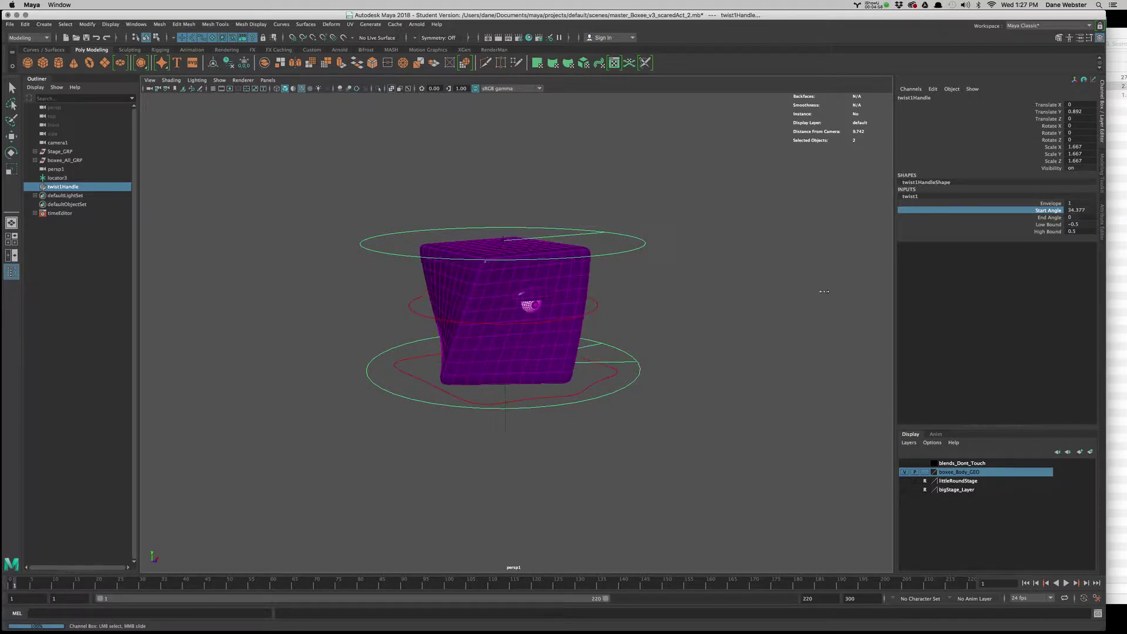
Step: Set the twist deformer's bounds back to -1 and 1 and increase its Start Angle to about 63
double_click(1083, 224)
type("-1")
key("Tab")
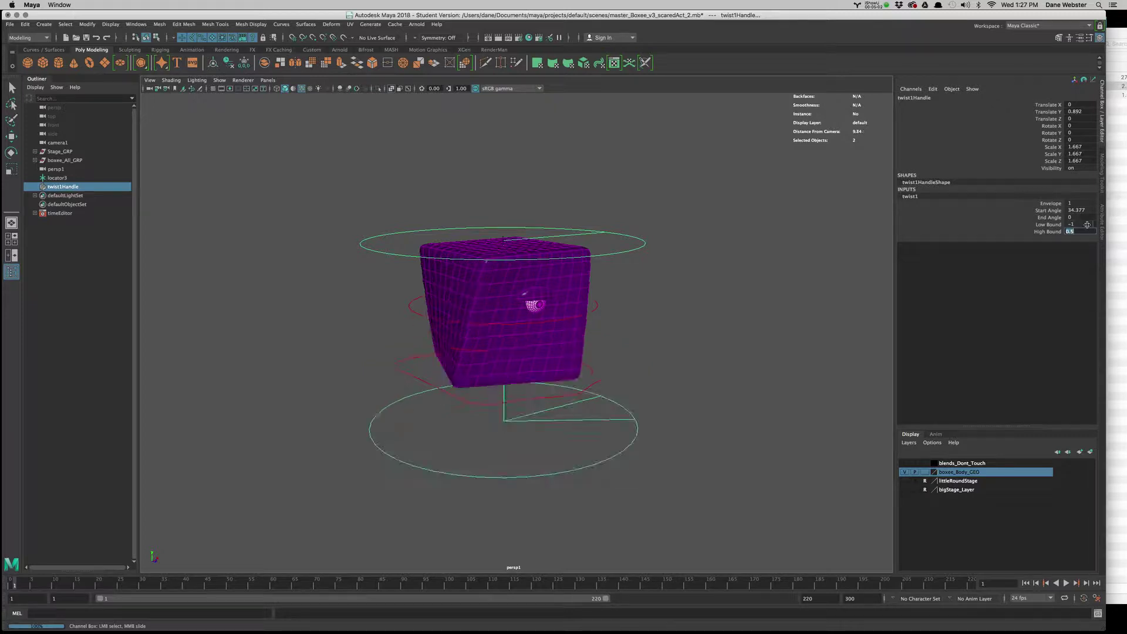
type("1")
key("Tab")
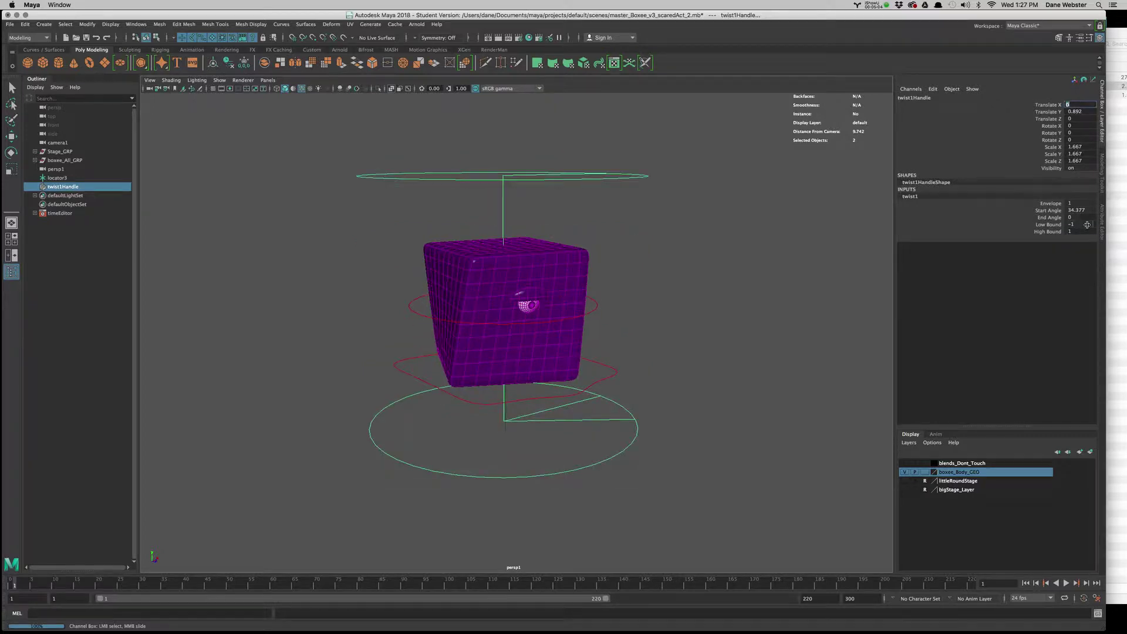
left_click(1049, 210)
mouse_move(843, 281)
middle_mouse_down()
mouse_move(781, 282)
mouse_move(841, 281)
middle_mouse_up()
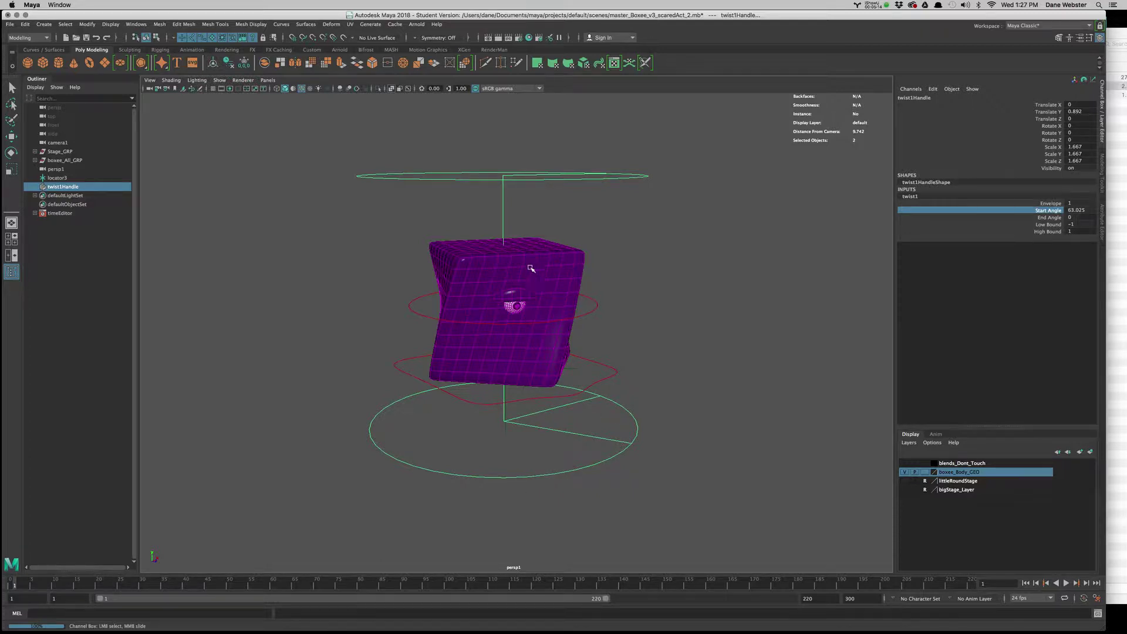
Step: Tighten the twist deformer to the body's height with Low Bound -0.5 and High Bound 0.5
left_click(1083, 224)
left_click(1084, 225)
type("-0.5")
key("Tab")
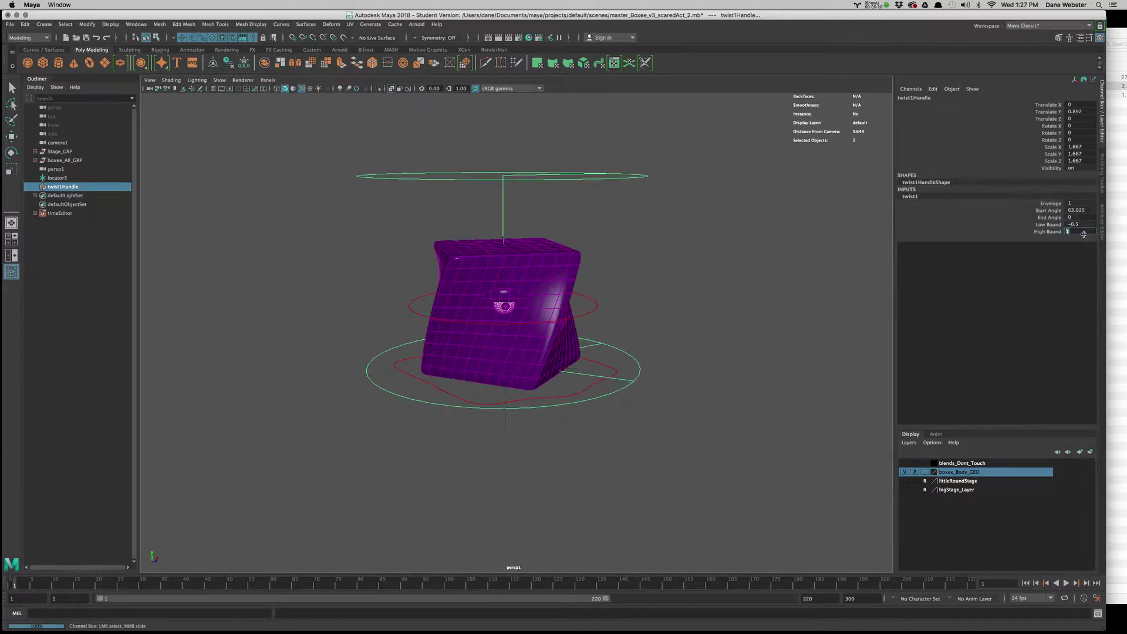
type("0.5")
key("Tab")
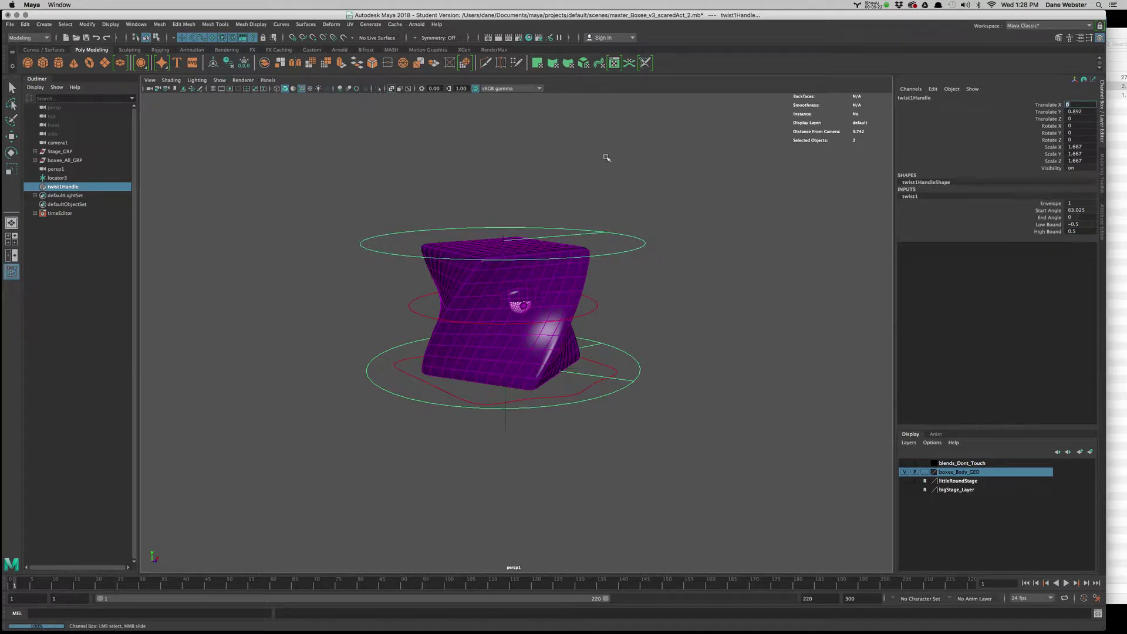
Step: Narrow the twist deformer's bounds to -0.3 and 0.3 and raise its Start Angle to about 86
left_click(1049, 210)
middle_click_drag(734, 206, 558, 266)
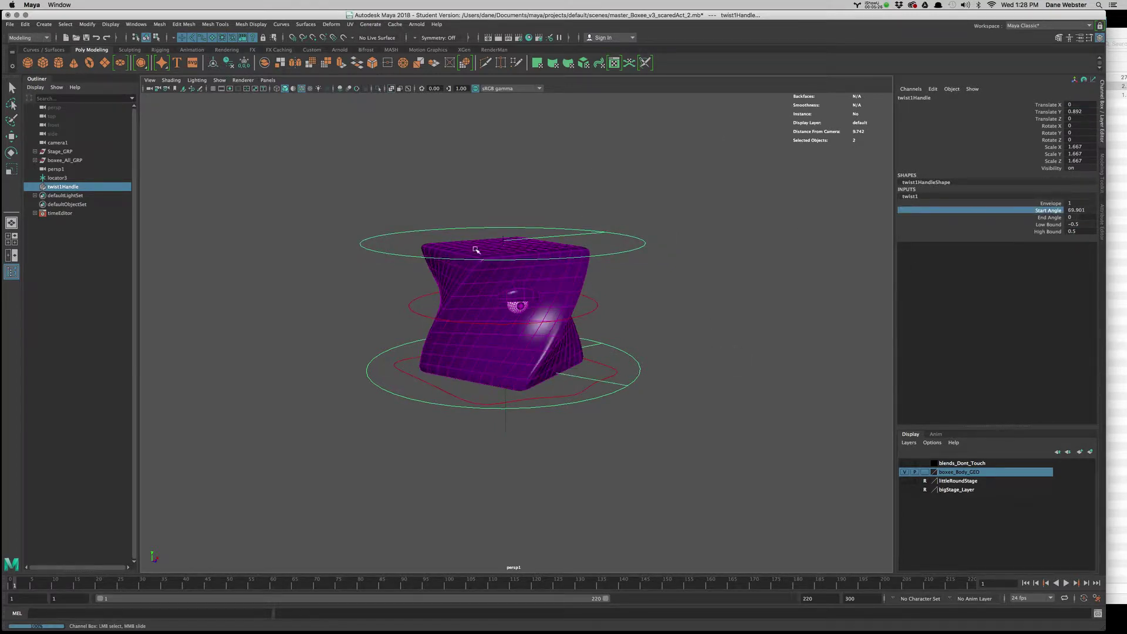
left_click(1051, 225)
middle_click_drag(768, 272, 782, 269)
left_click(1049, 231)
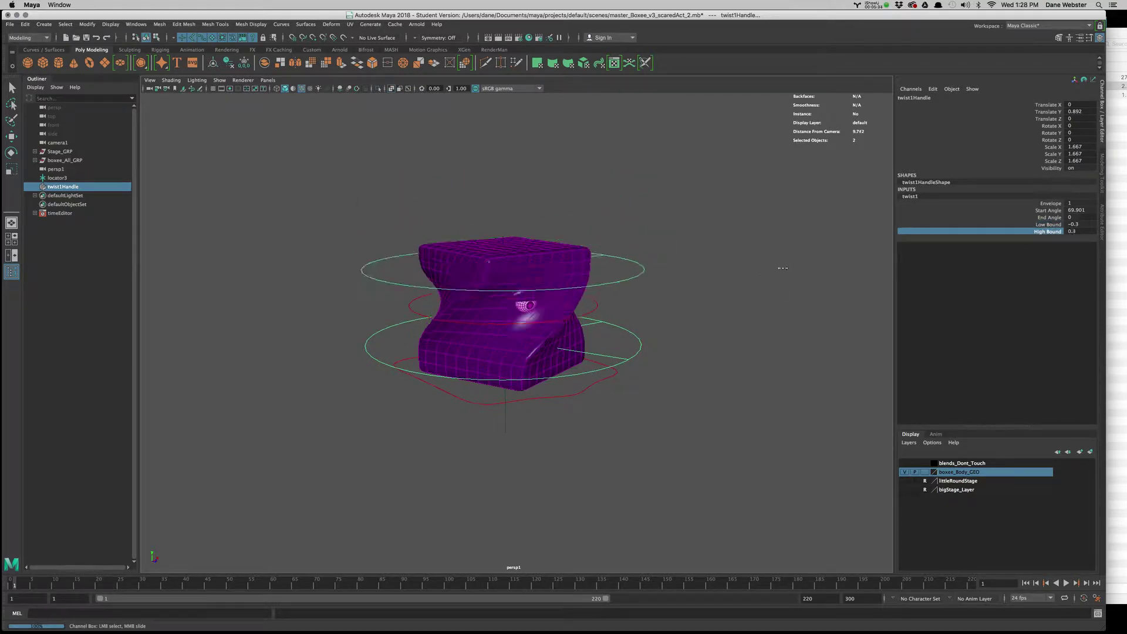
left_click(1048, 210)
mouse_move(675, 324)
middle_mouse_down()
mouse_move(641, 325)
mouse_move(659, 319)
middle_mouse_up()
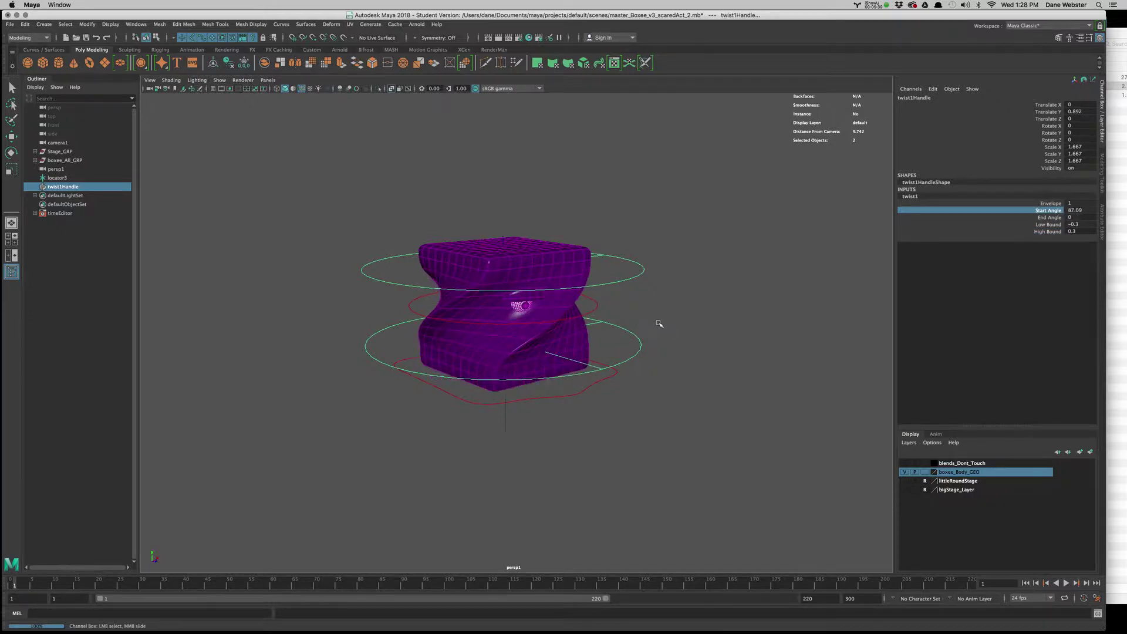
Step: Set the twist deformer's Low Bound to -0.5 and High Bound to 0.5 again
double_click(1081, 224)
type("-0.5")
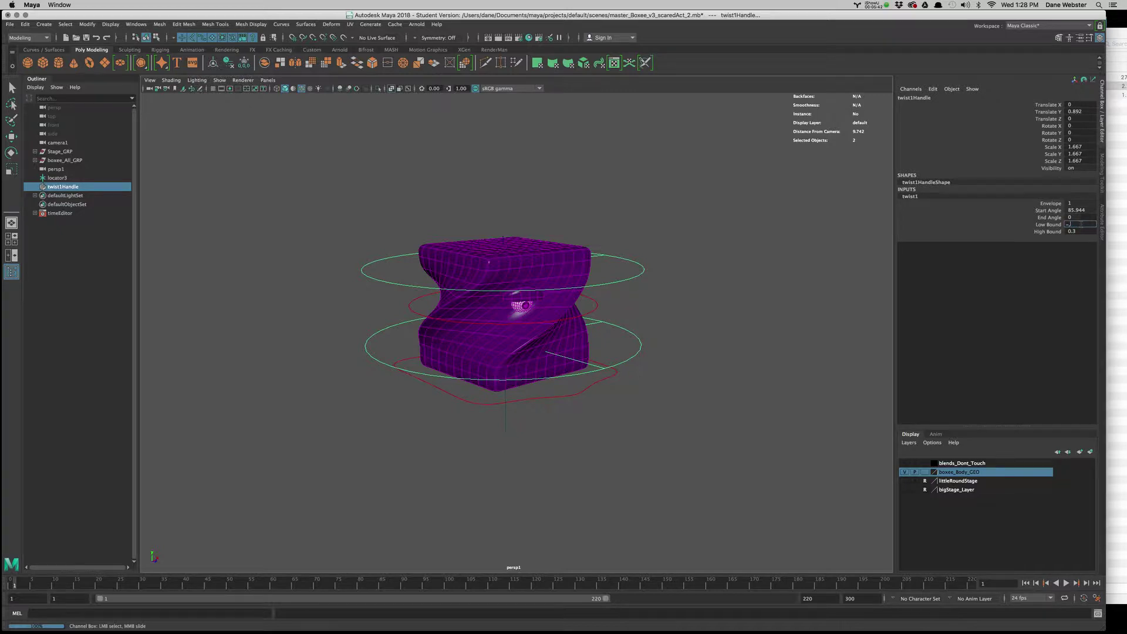
key("Tab")
type("0.5")
key("Tab")
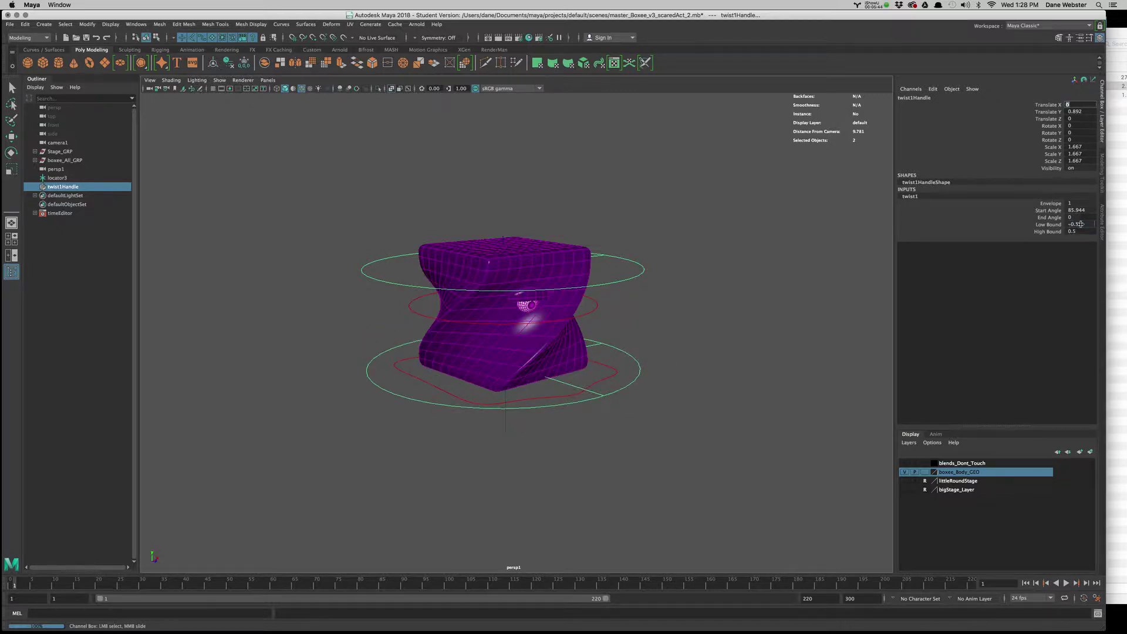
left_click(775, 297)
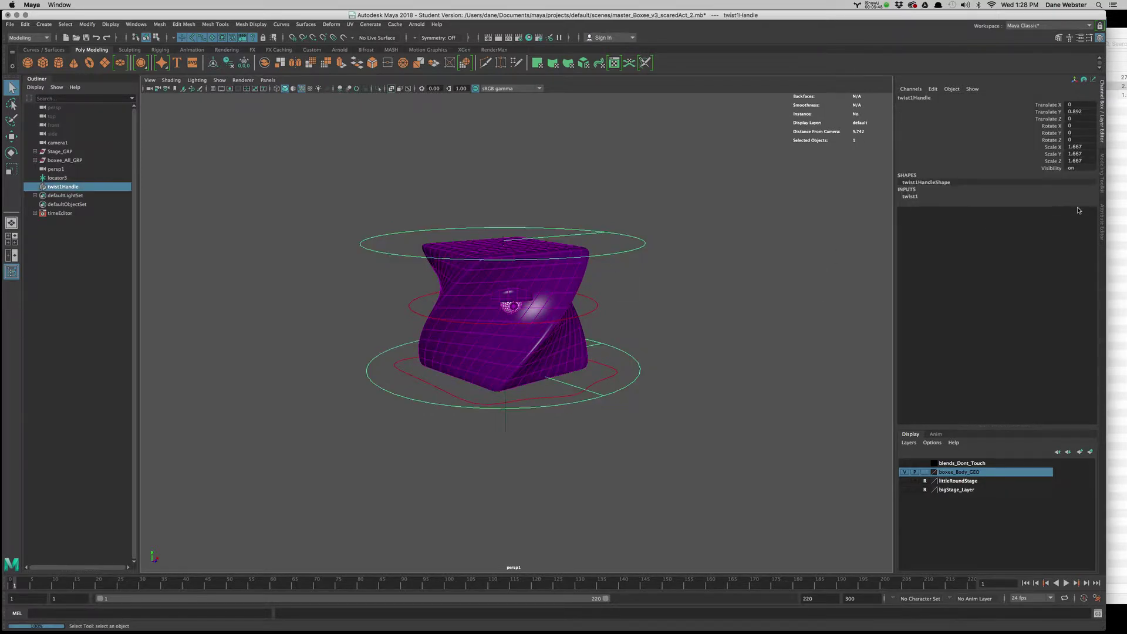
Step: Increase the twist deformer's Start Angle to about 112 to test a stronger twist at the base of the body
left_click(904, 198)
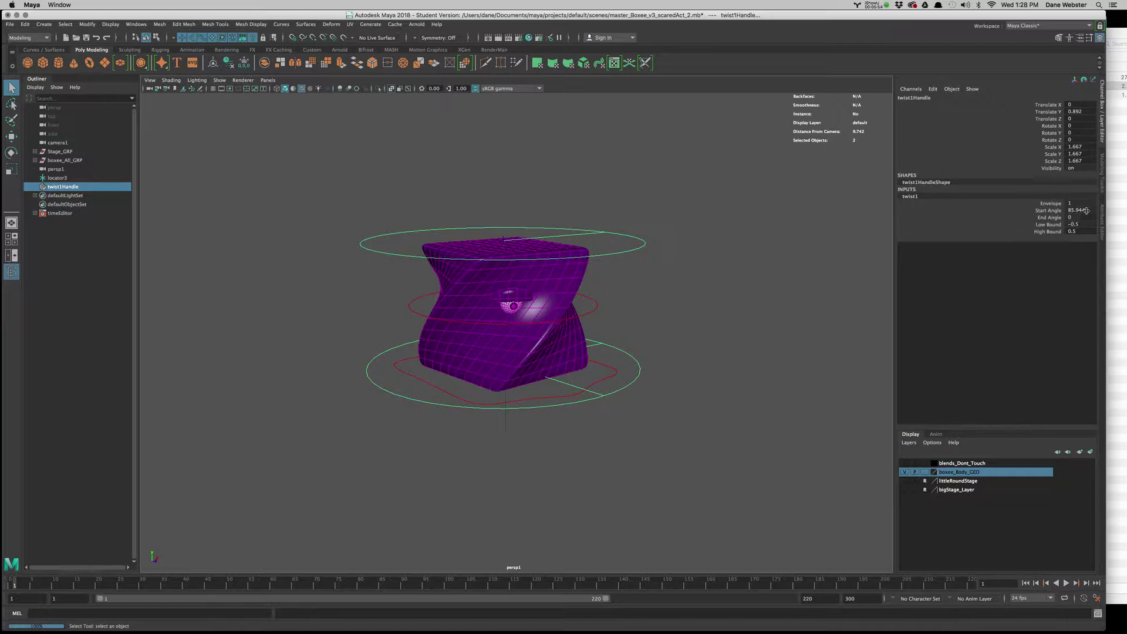
left_click(1043, 212)
middle_click_drag(822, 279, 840, 280)
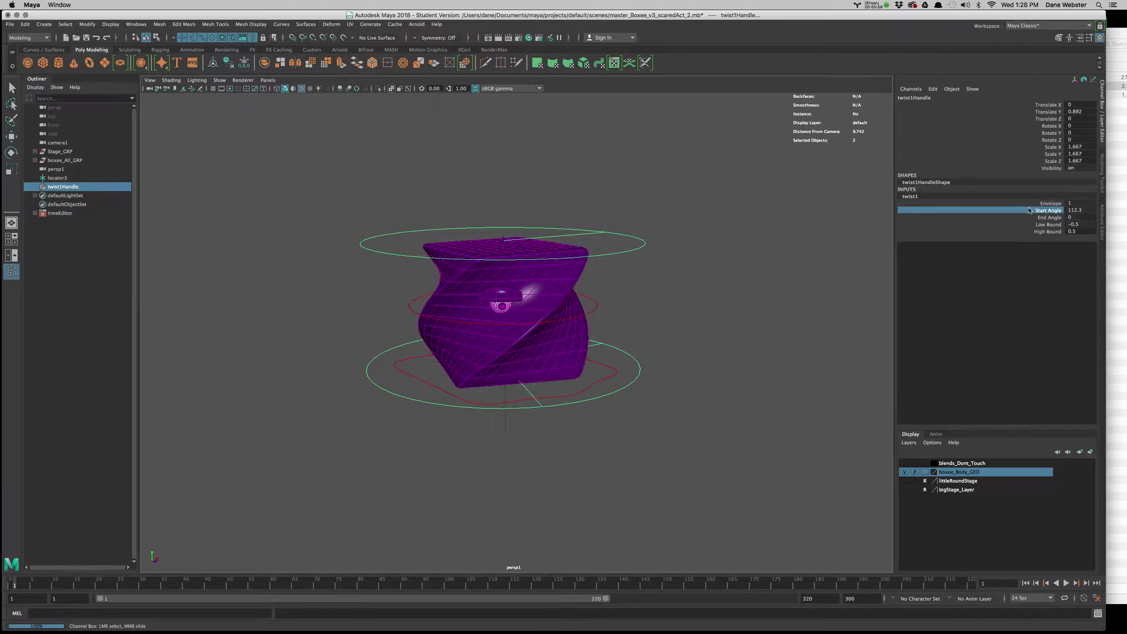
Step: Reset the twist deformer's Start Angle to 0
double_click(1080, 210)
type("0")
key("Tab")
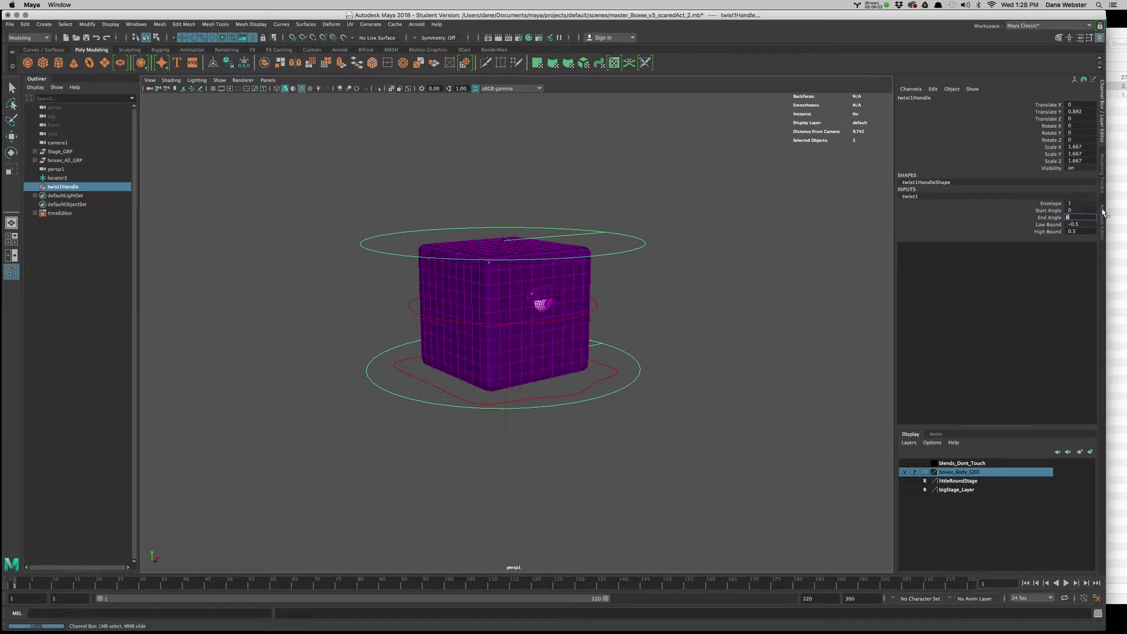
Step: Test a twist from the top of the body with an End Angle of about 59.6, and select boxee_trans_CTRL
left_click(1051, 218)
middle_click_drag(655, 302, 677, 290)
key("q")
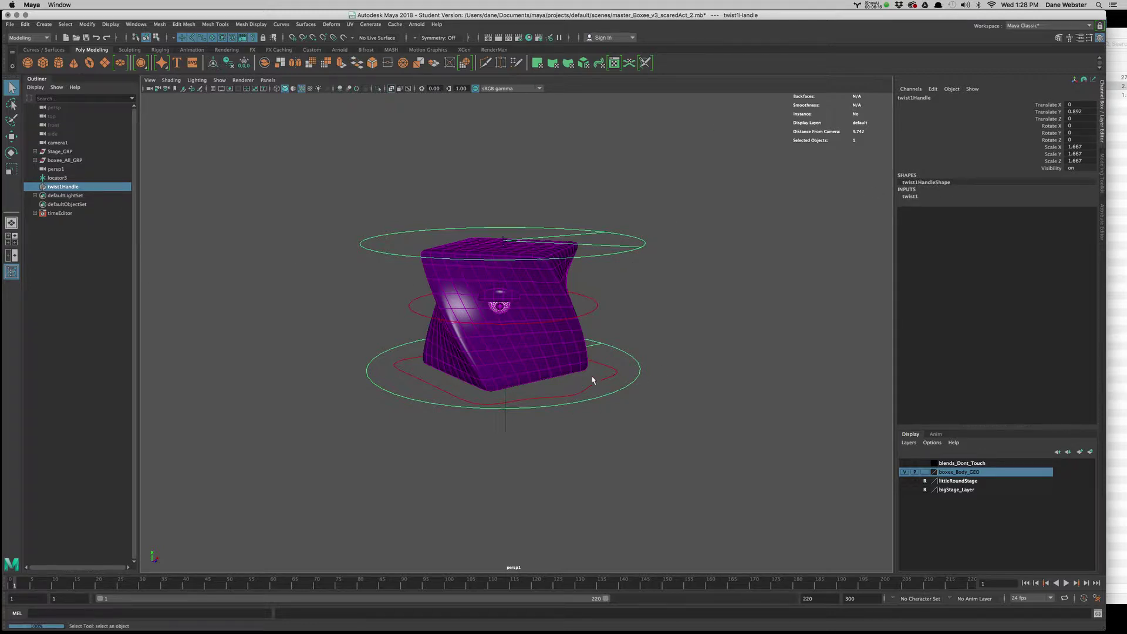
left_click(624, 386)
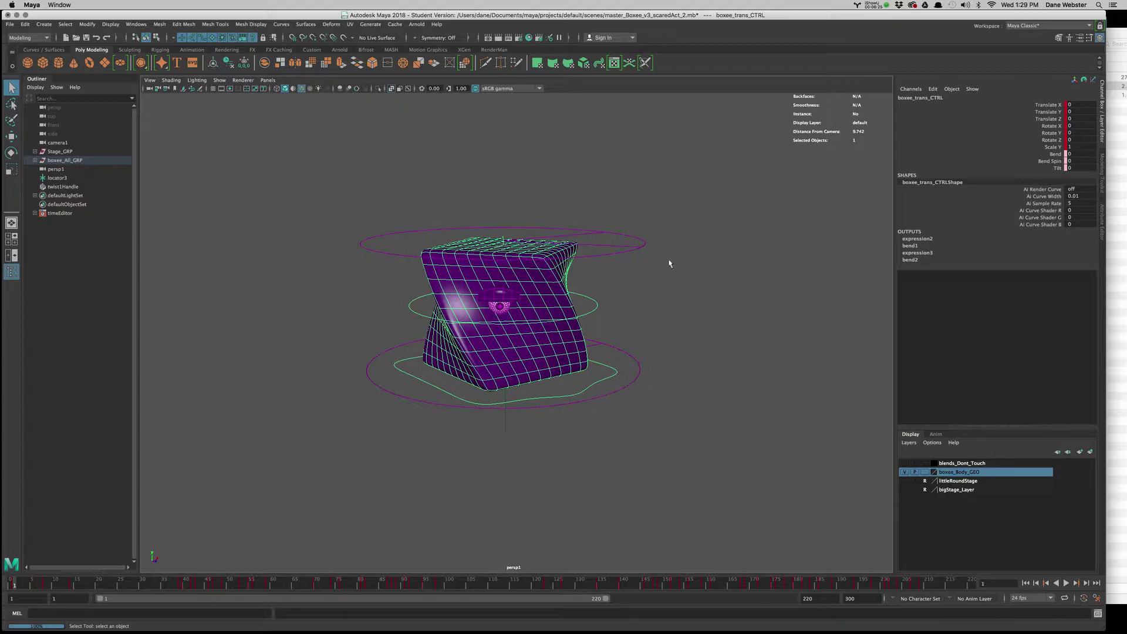
Step: Reset the twist deformer's End Angle to 0 and reselect its handle with the Move tool
left_click(644, 247)
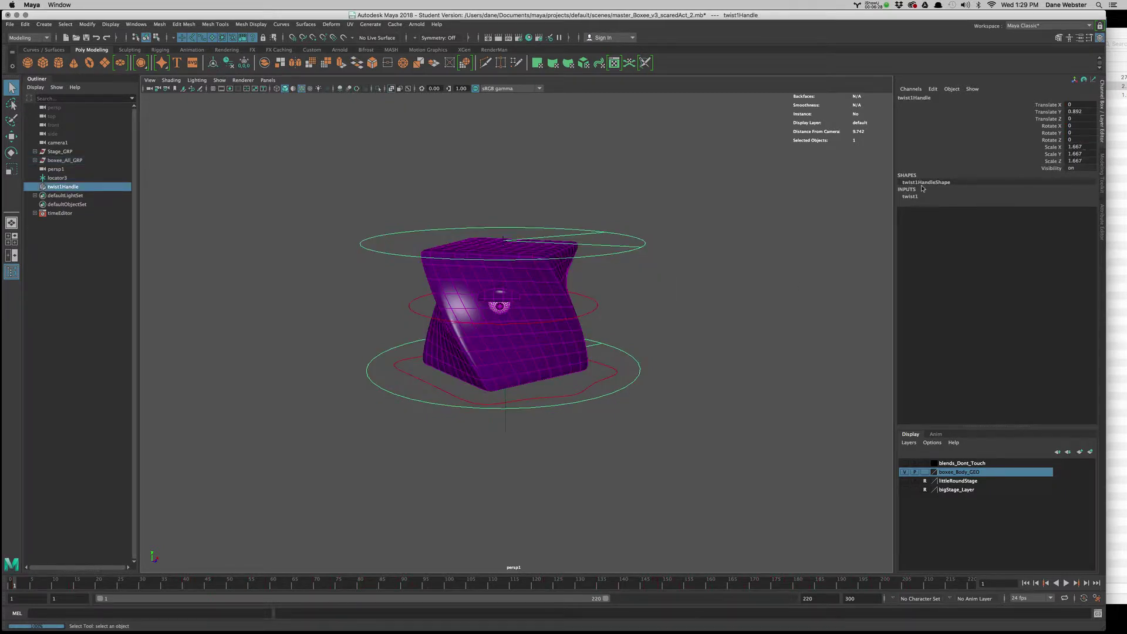
left_click(927, 200)
double_click(1085, 217)
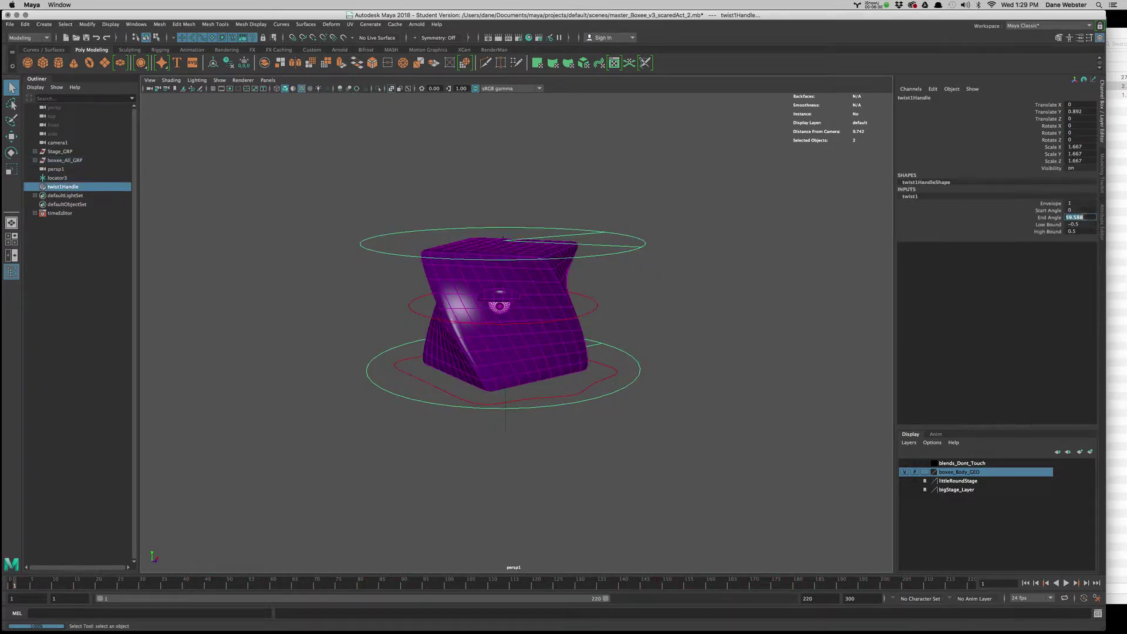
type("0")
key("Tab")
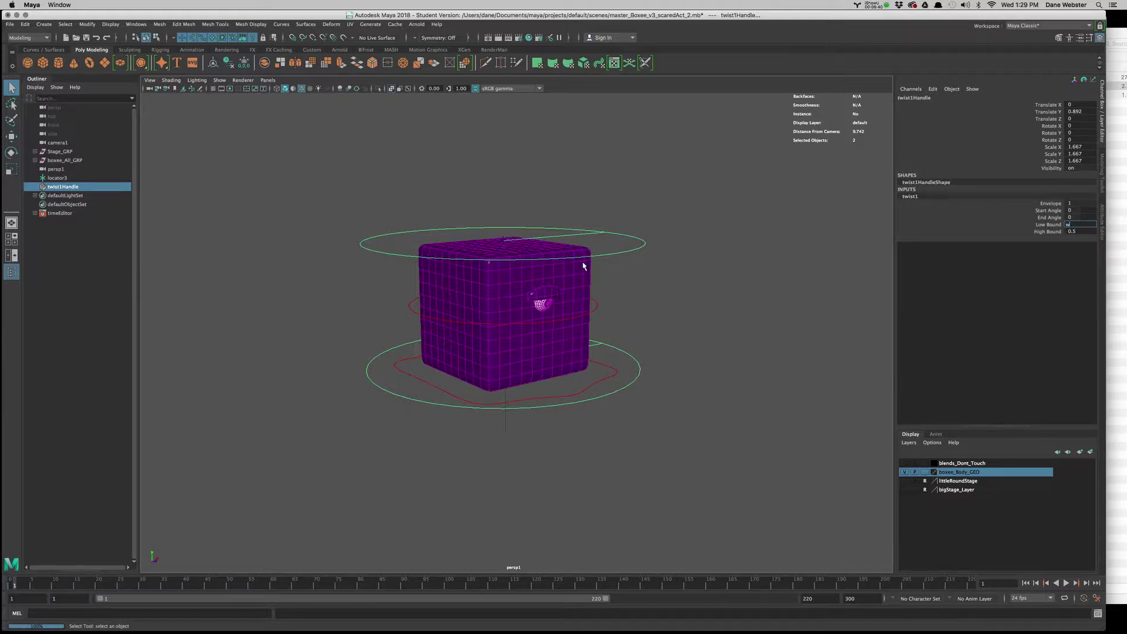
left_click(613, 261)
left_click(616, 252)
key("w")
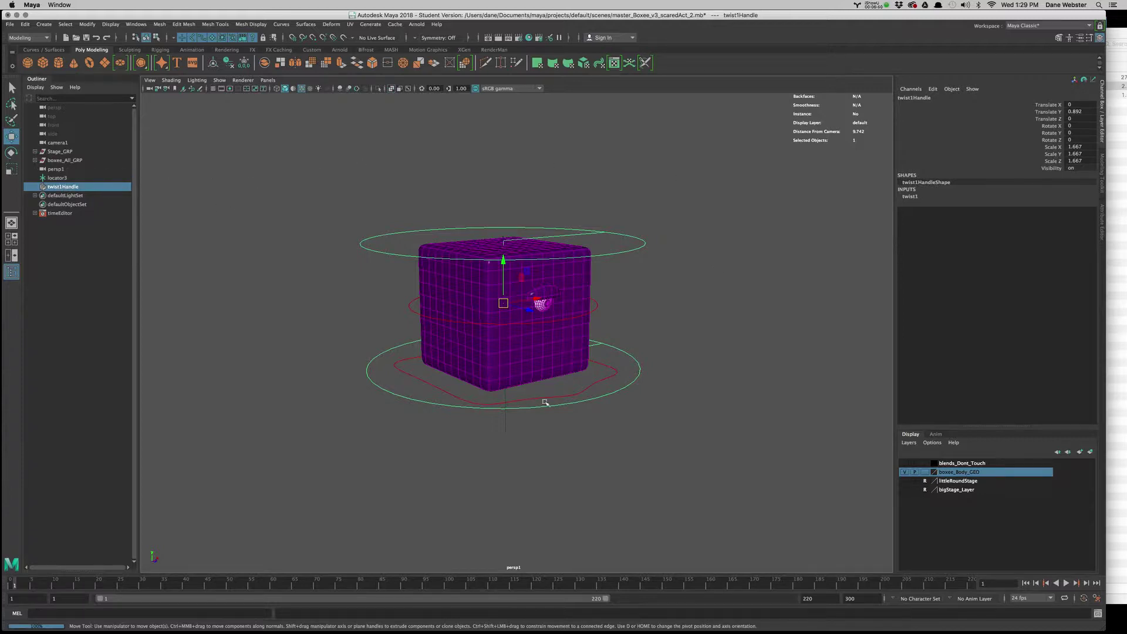
Step: Expand the boxee_All_GRP hierarchy down to newBoxee and parent twist1Handle under newBoxee
left_click(579, 396)
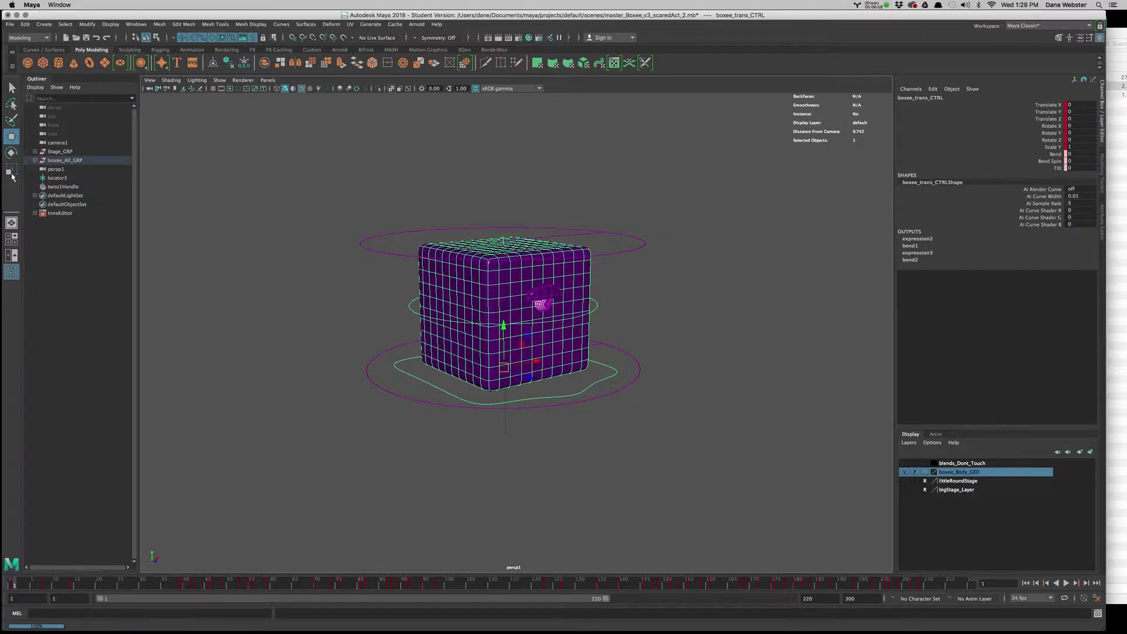
left_click(35, 161)
left_click(40, 169)
left_click(45, 177)
left_click(50, 186)
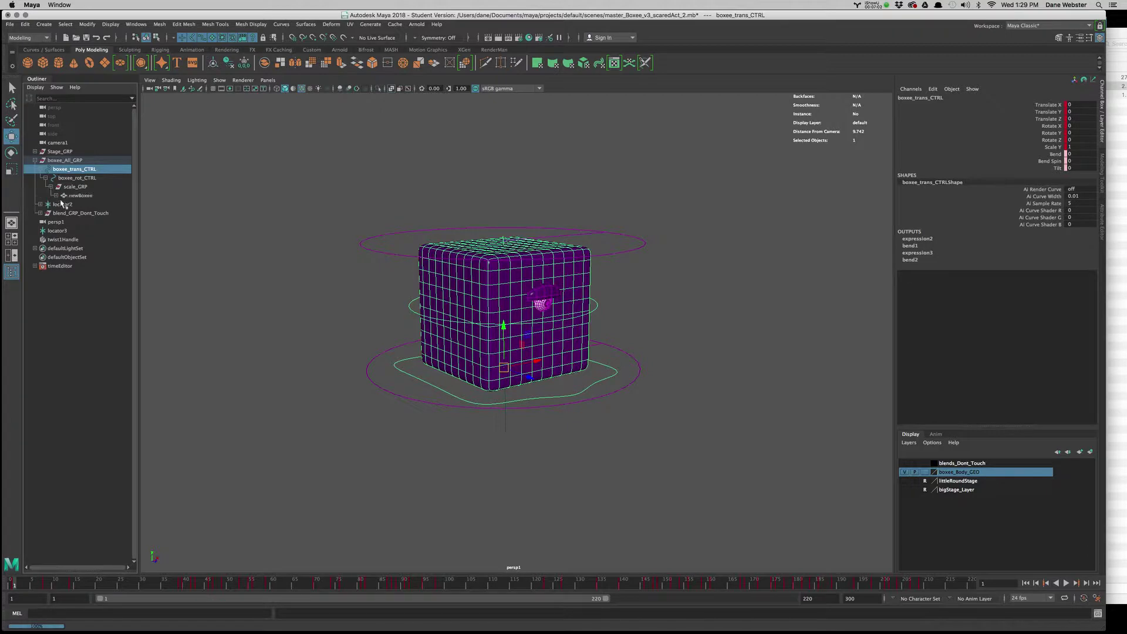
left_click(56, 196)
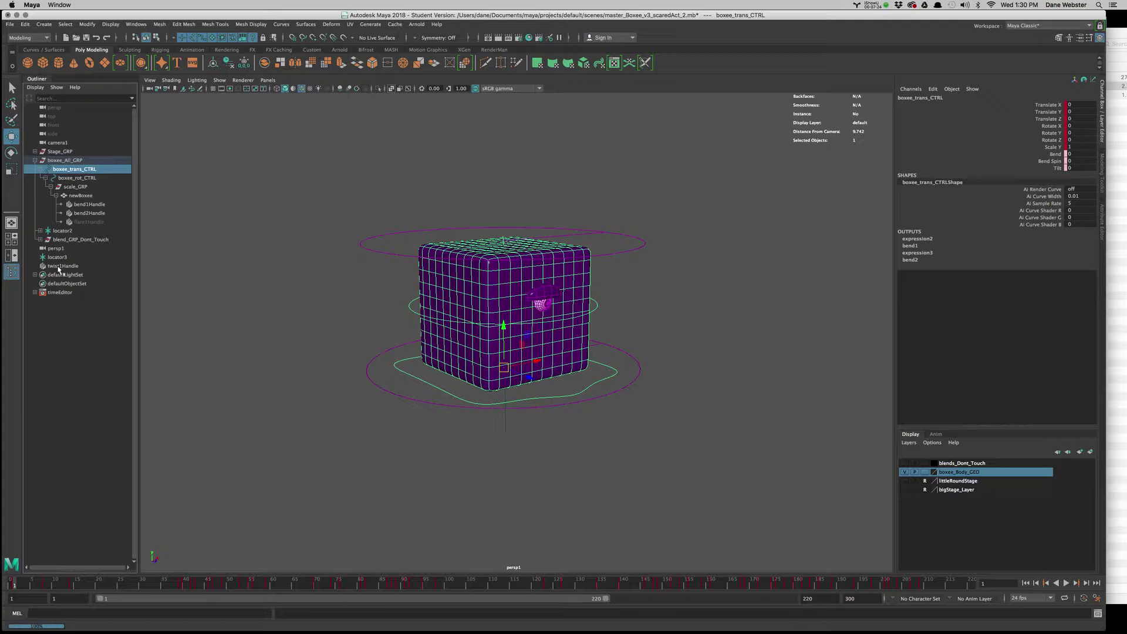
left_click_drag(58, 269, 92, 197)
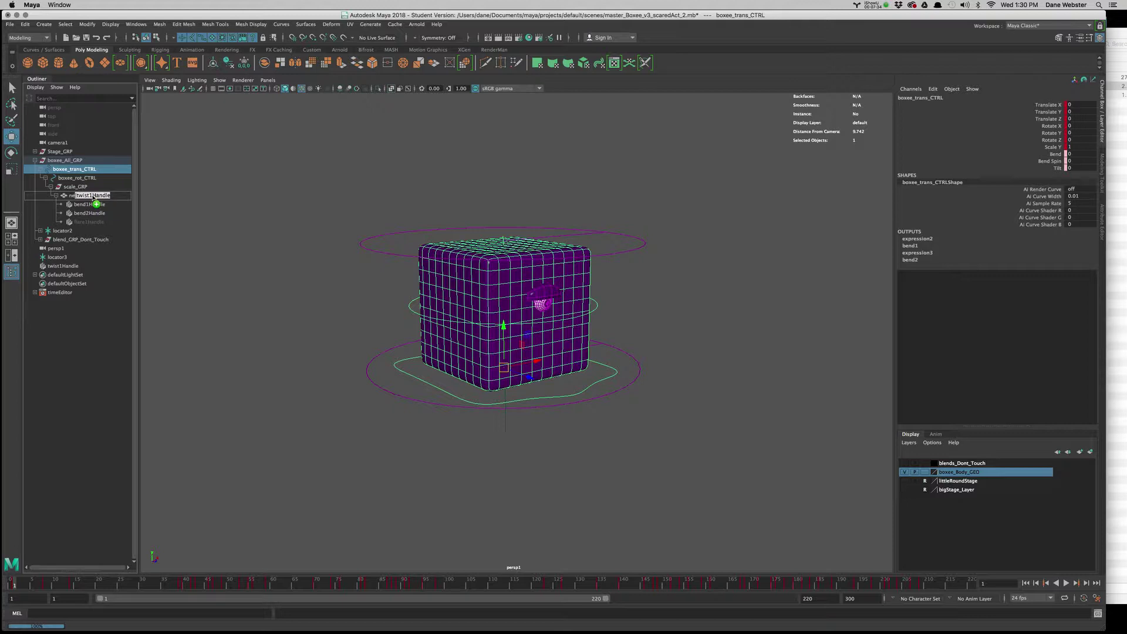
left_click_drag(93, 198, 93, 197)
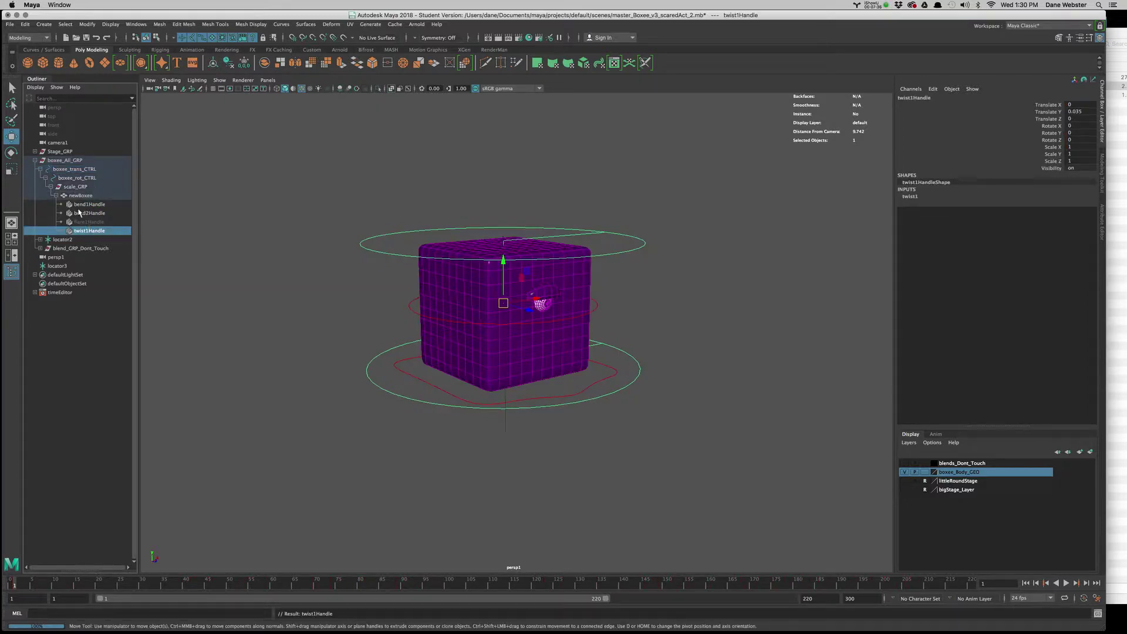
Step: Check the twist handle's new parenting by selecting newBoxee and boxee_trans_CTRL in turn
left_click(88, 196)
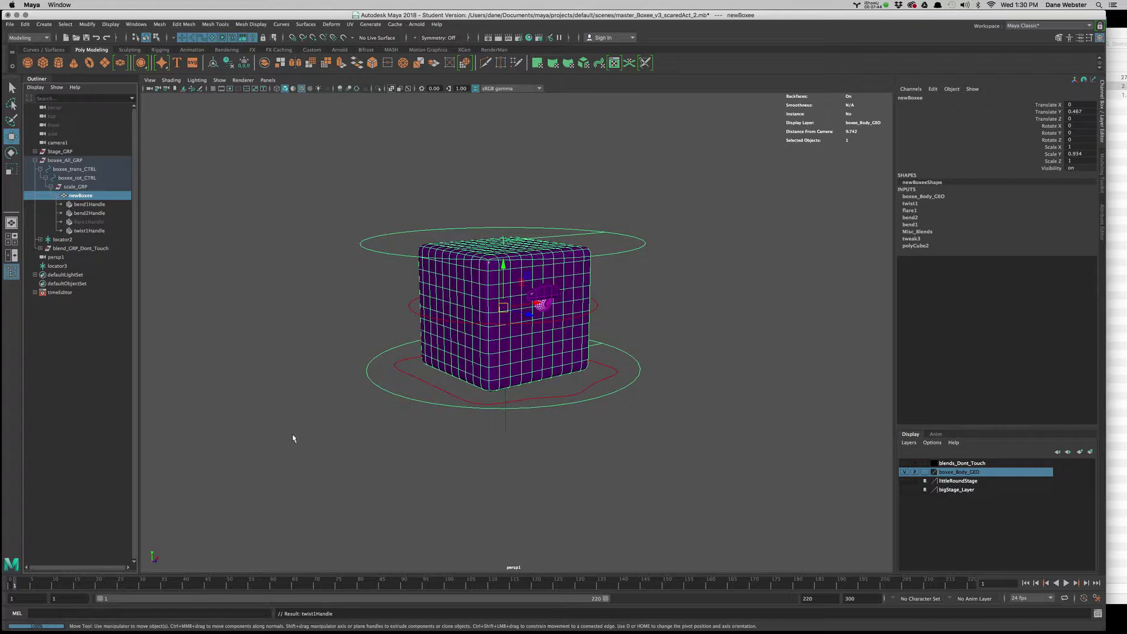
left_click(663, 306)
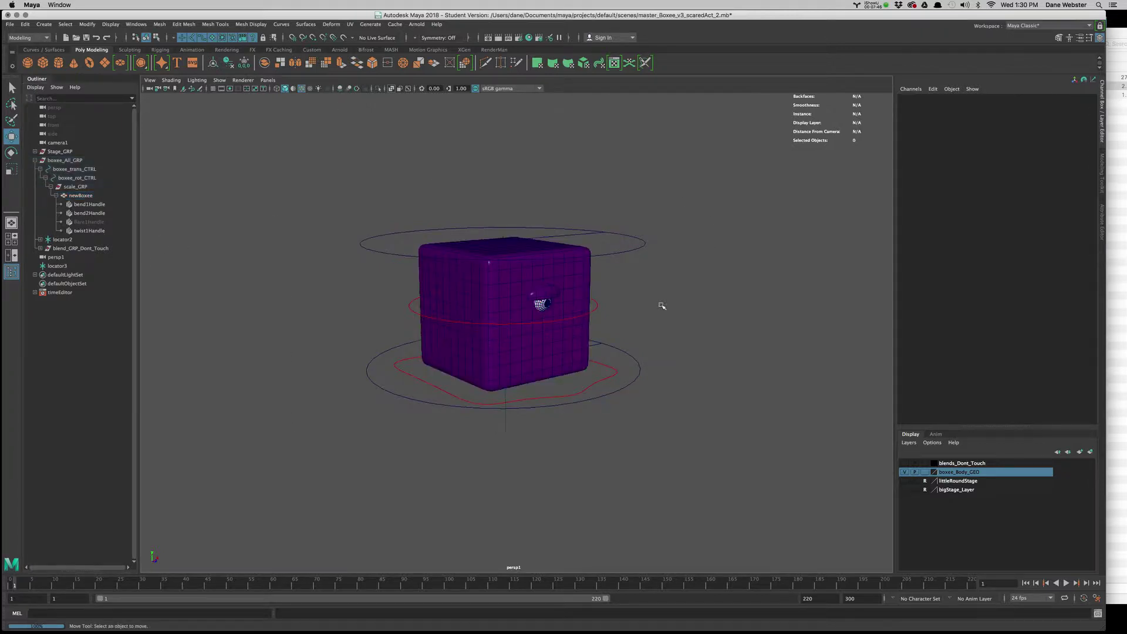
left_click(615, 375)
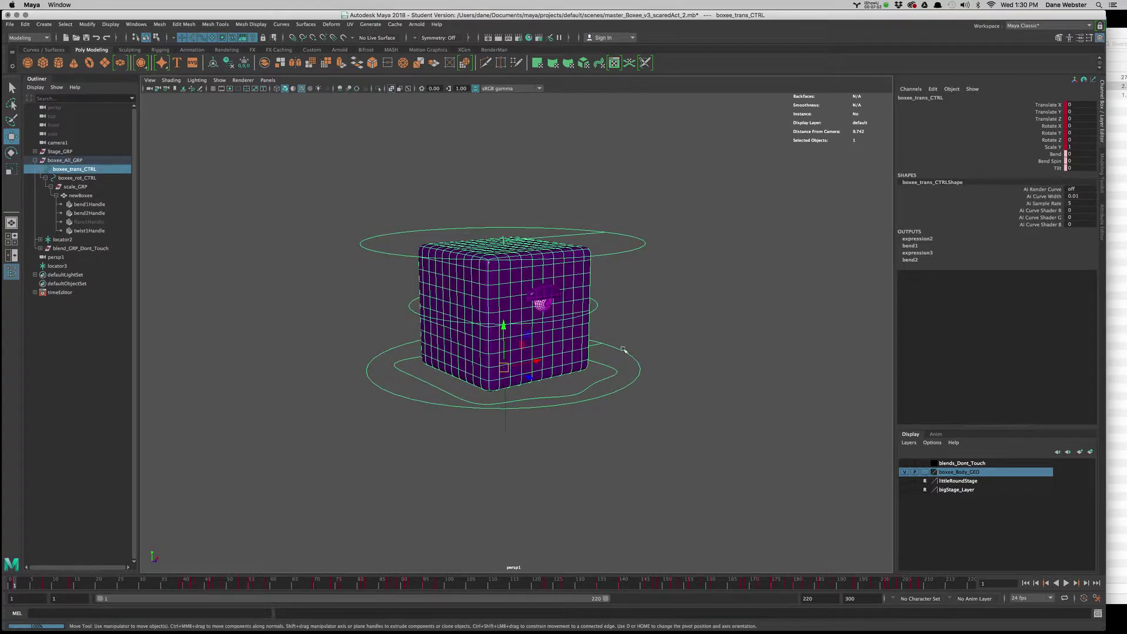
left_click(646, 311)
left_click(617, 372)
left_click(655, 355)
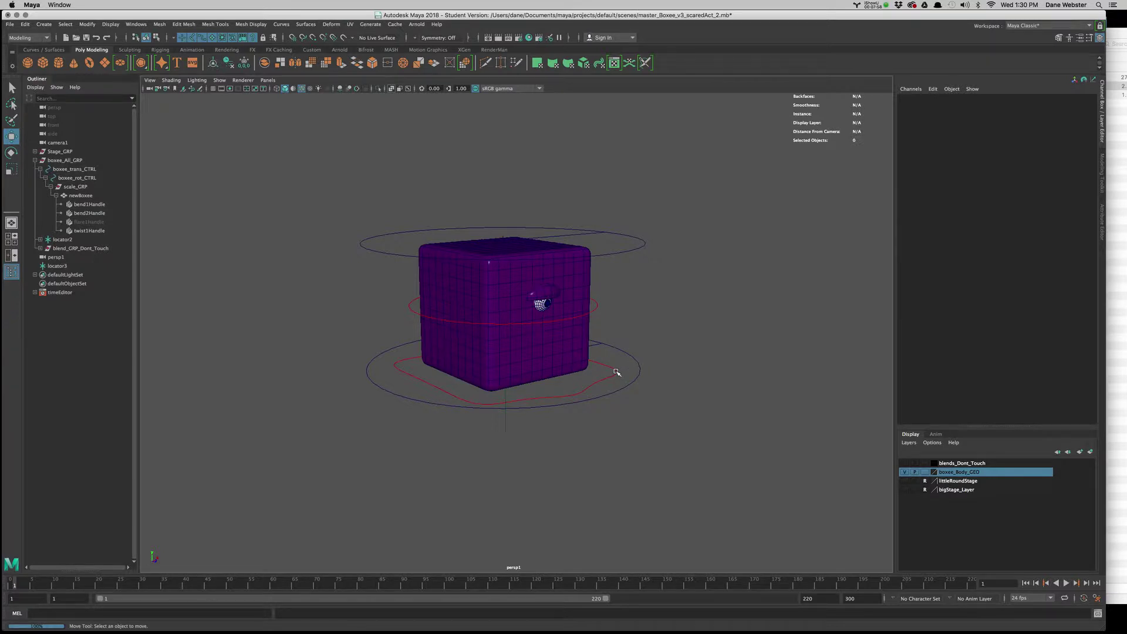
Step: Add a keyable float attribute named "top Twist" to boxee_trans_CTRL
left_click(617, 372)
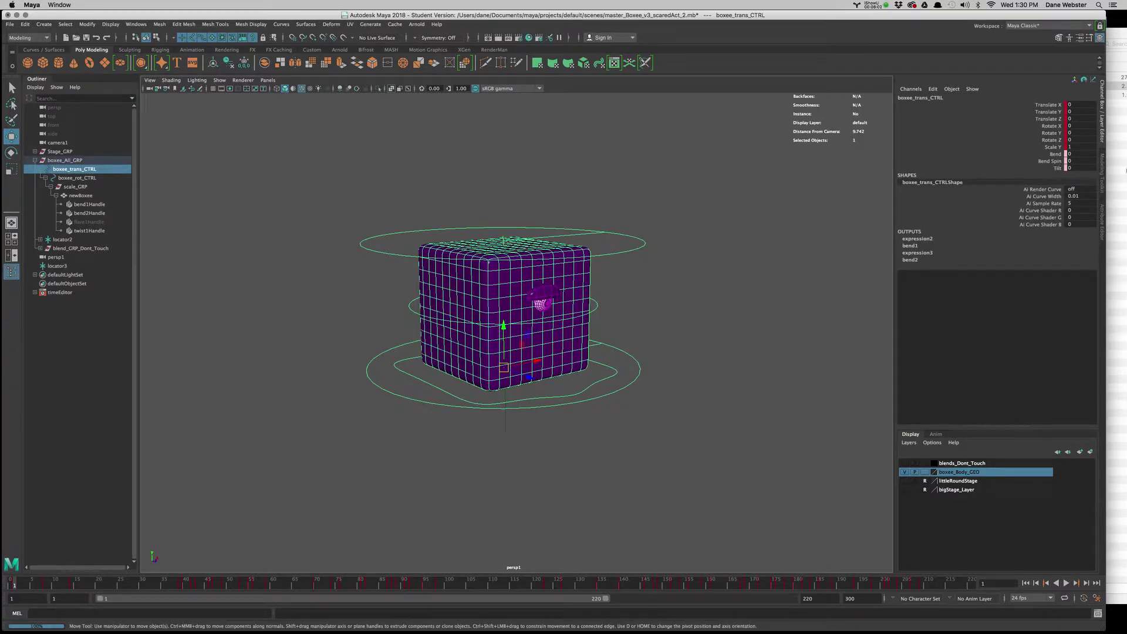
left_click(87, 25)
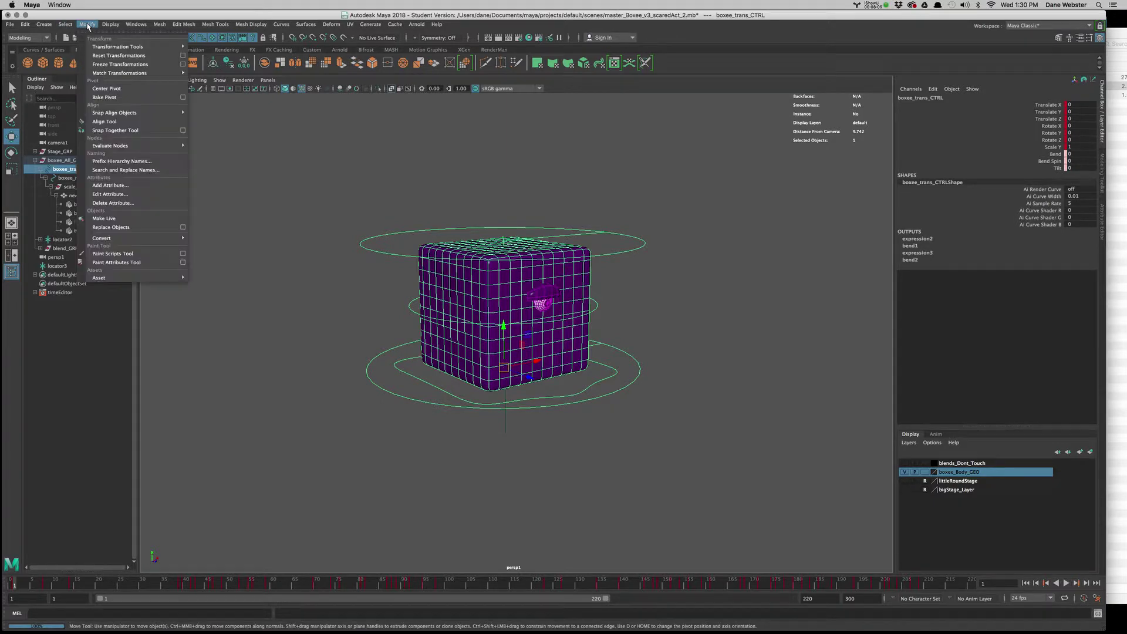
left_click(119, 185)
left_click_drag(538, 222, 793, 210)
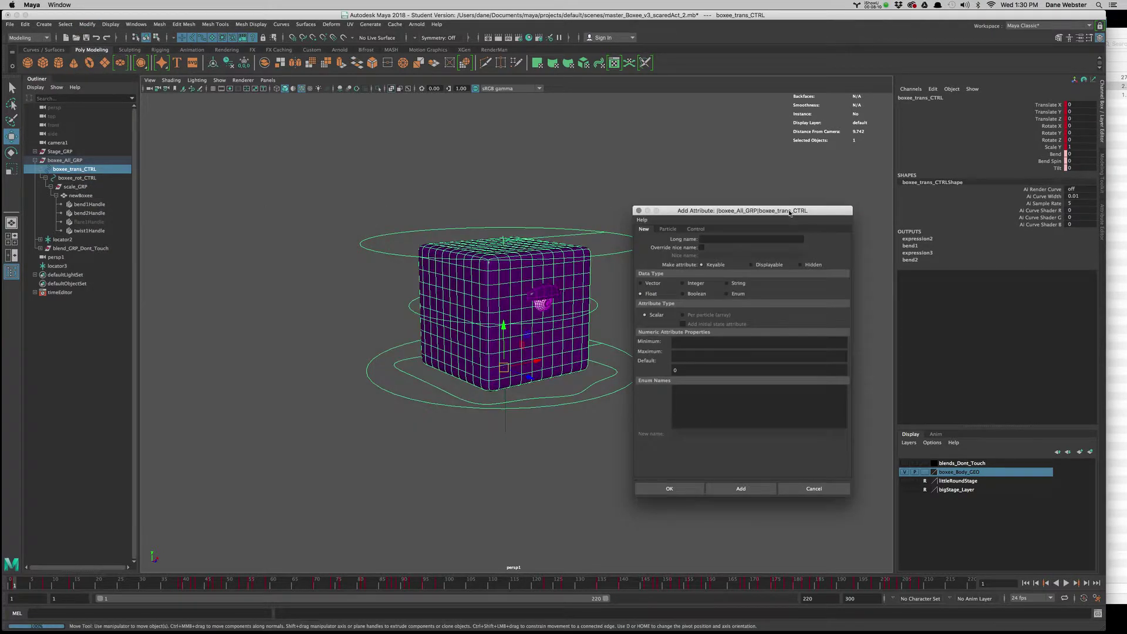
left_click(725, 239)
left_click(729, 490)
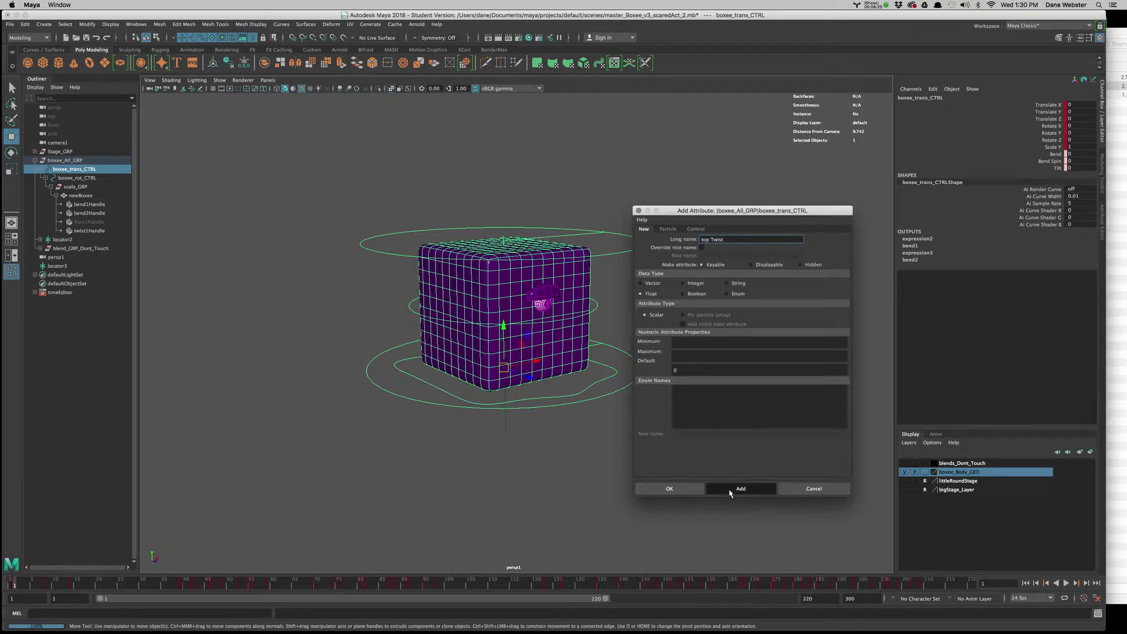
Step: Add a second keyable float attribute named "bottom Twist" to boxee_trans_CTRL and close the attribute dialog
type("bottom")
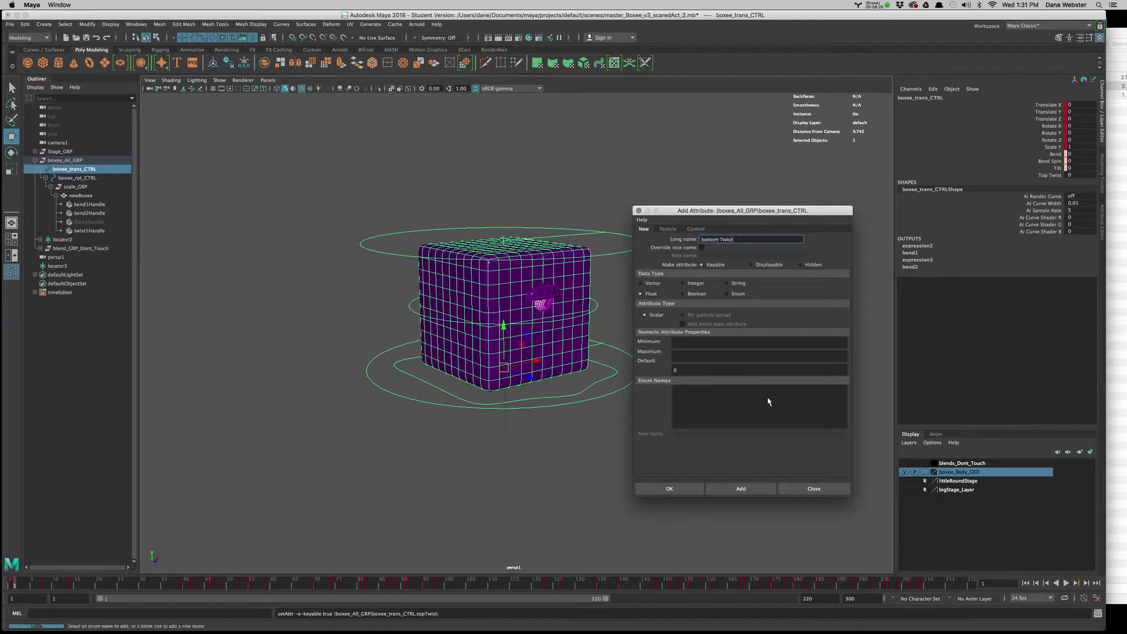
key("Return")
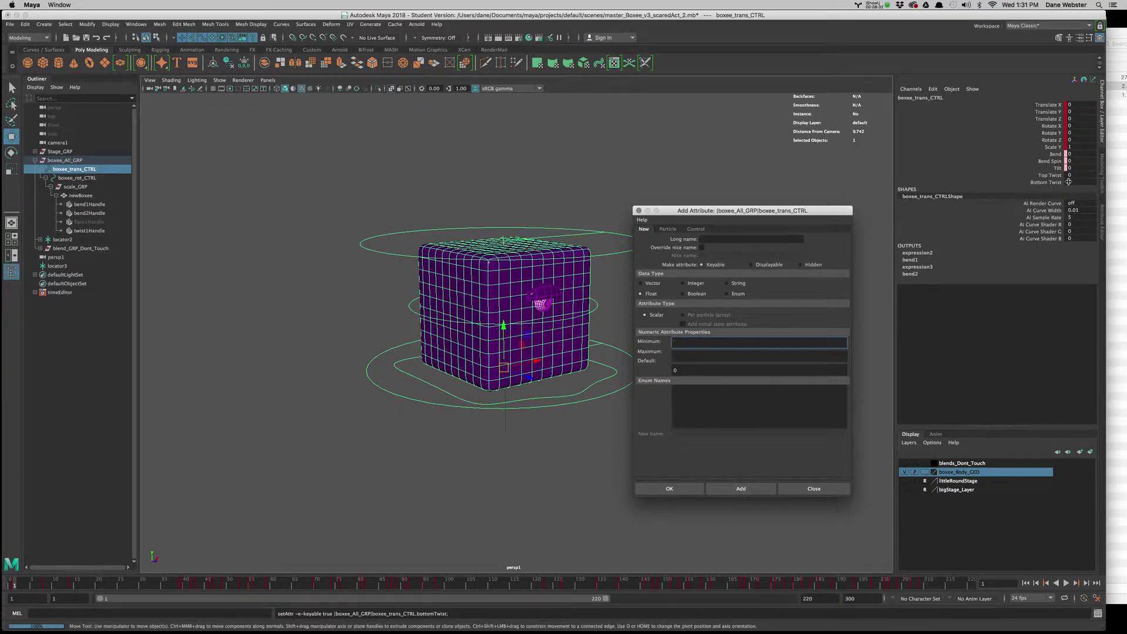
left_click(639, 212)
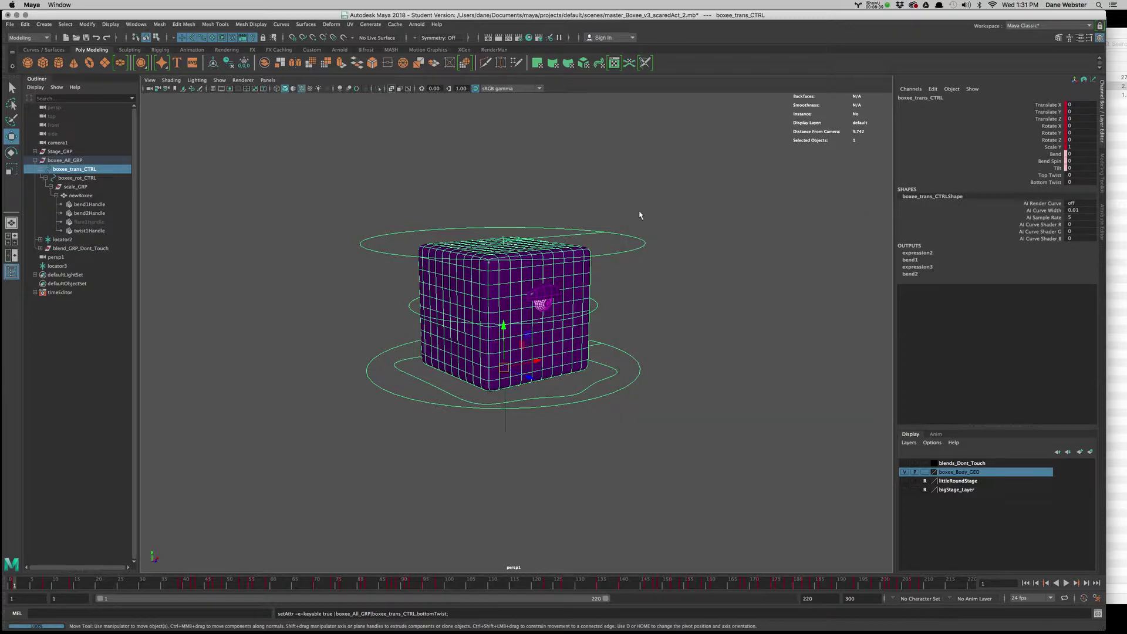
Step: Open the Connection Editor with boxee_trans_CTRL as the source and reselect that control in the viewport
left_click(144, 26)
mouse_move(171, 83)
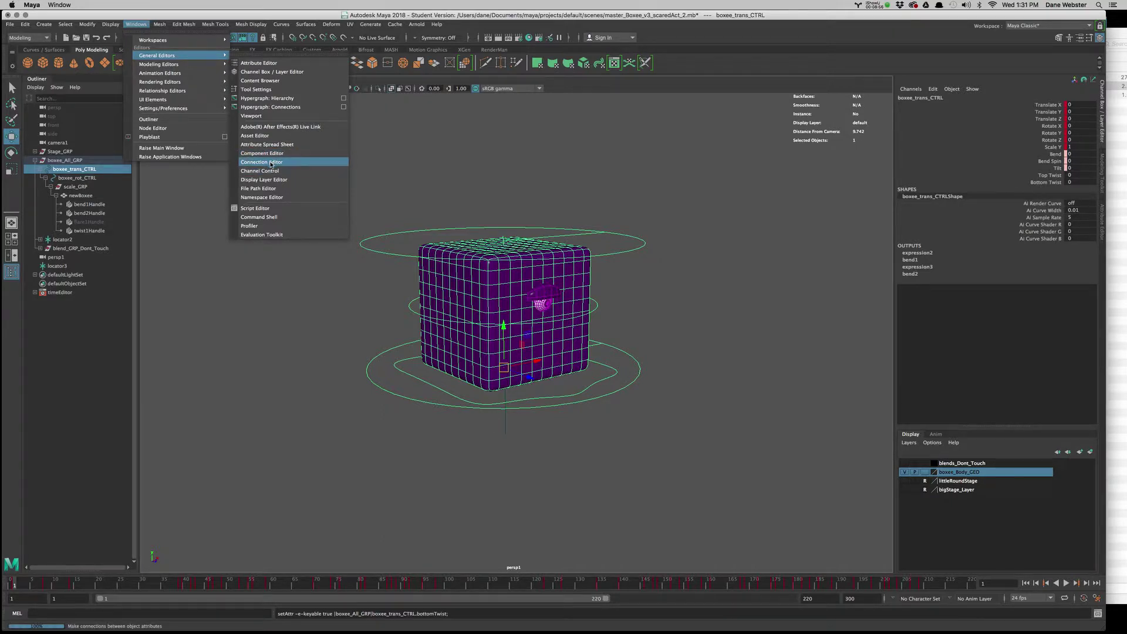
left_click(271, 162)
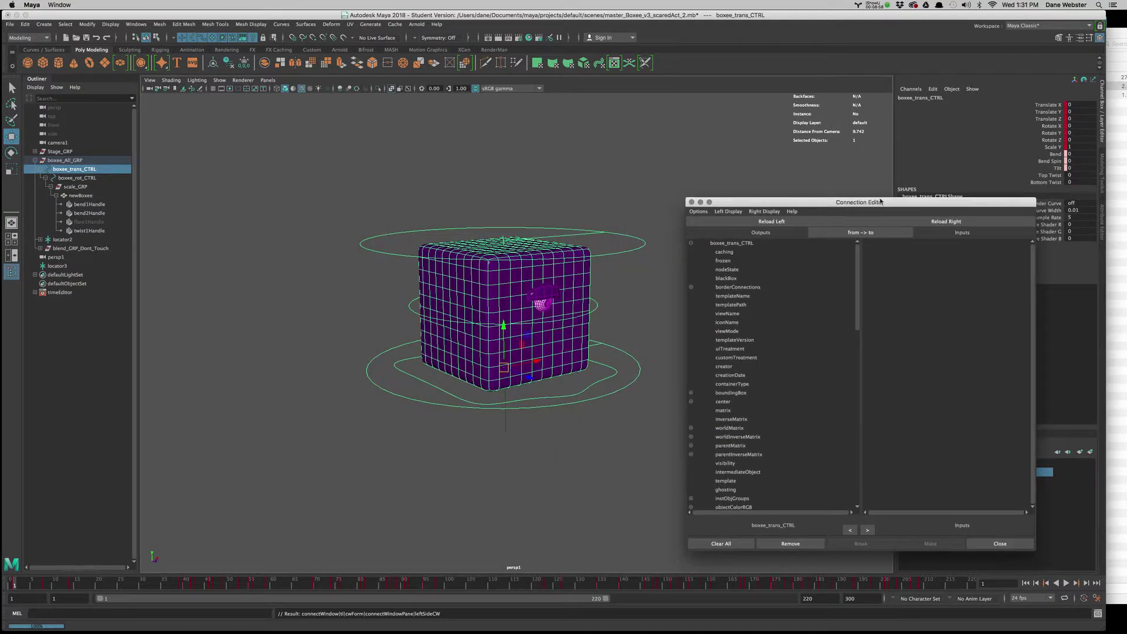
left_click(604, 372)
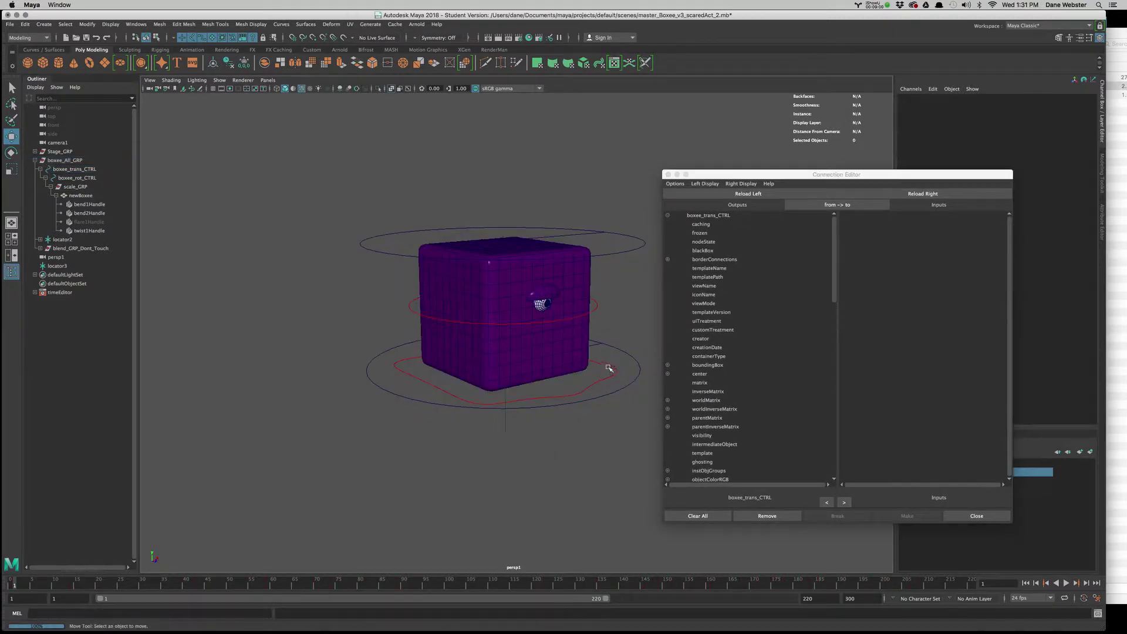
left_click(586, 359)
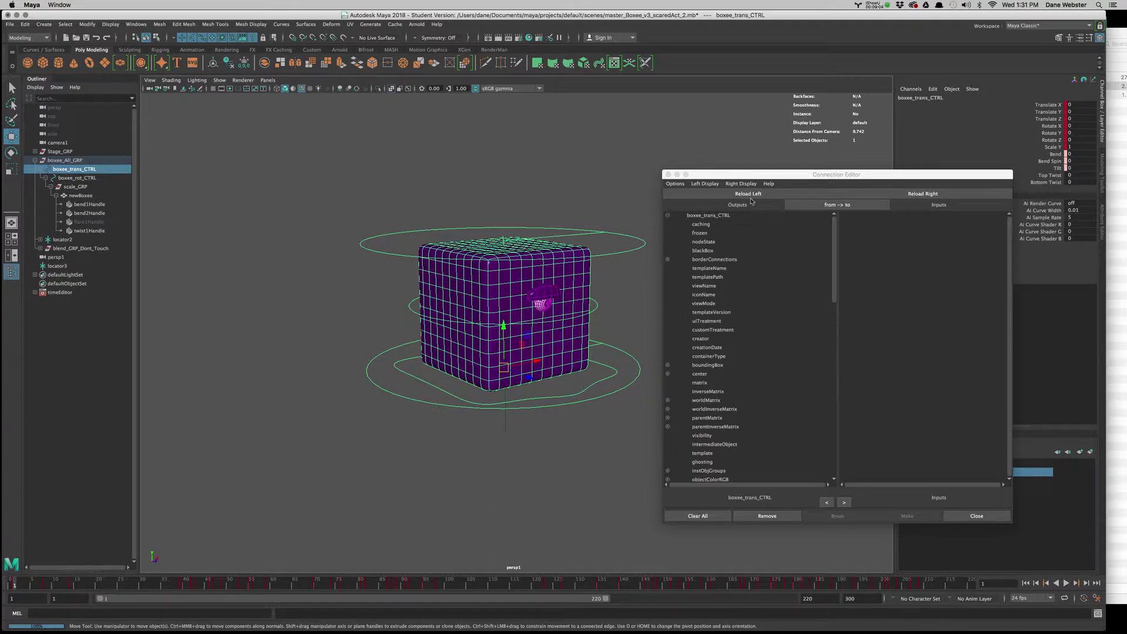
Step: Reload boxee_trans_CTRL as the Connection Editor's source and bring its topTwist and bottomTwist attributes into view
left_click_drag(764, 178, 756, 147)
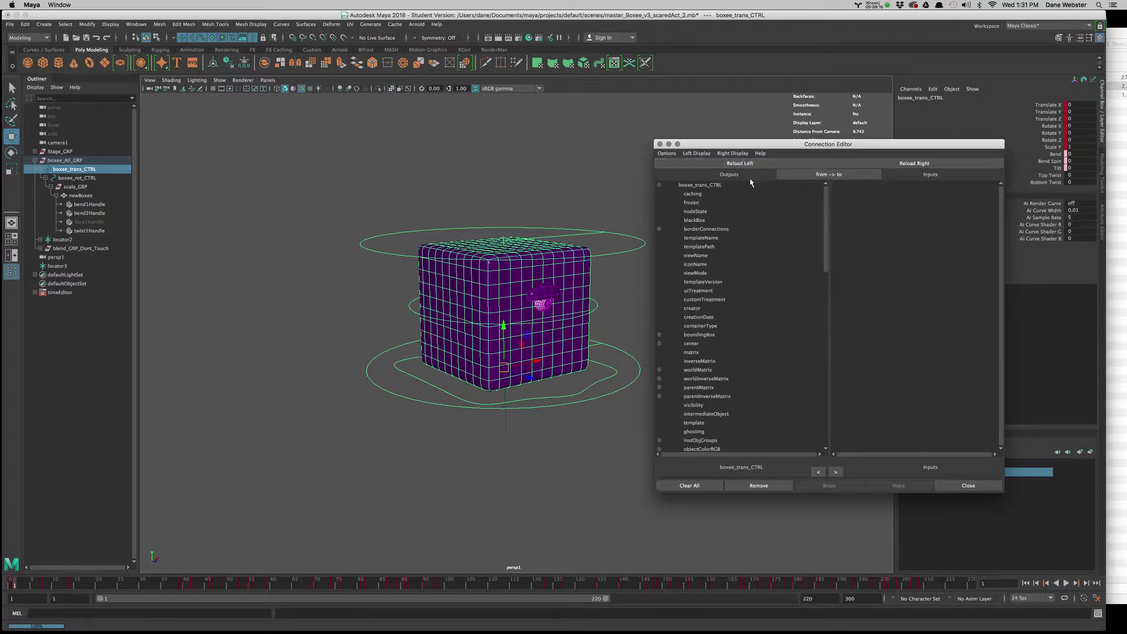
left_click(737, 164)
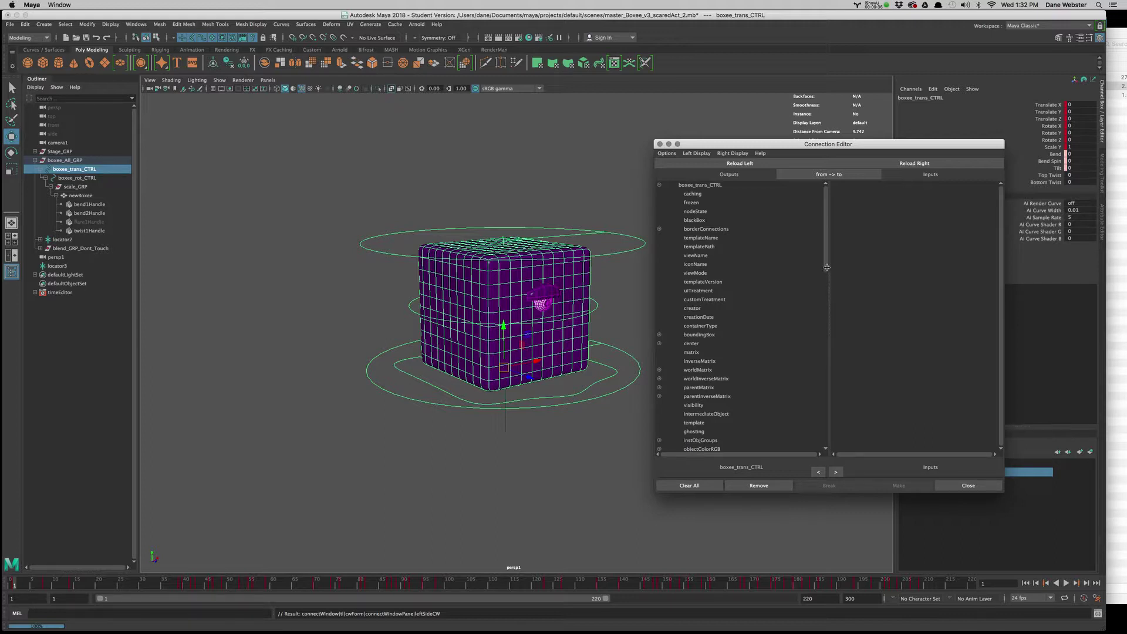
left_click_drag(826, 267, 828, 452)
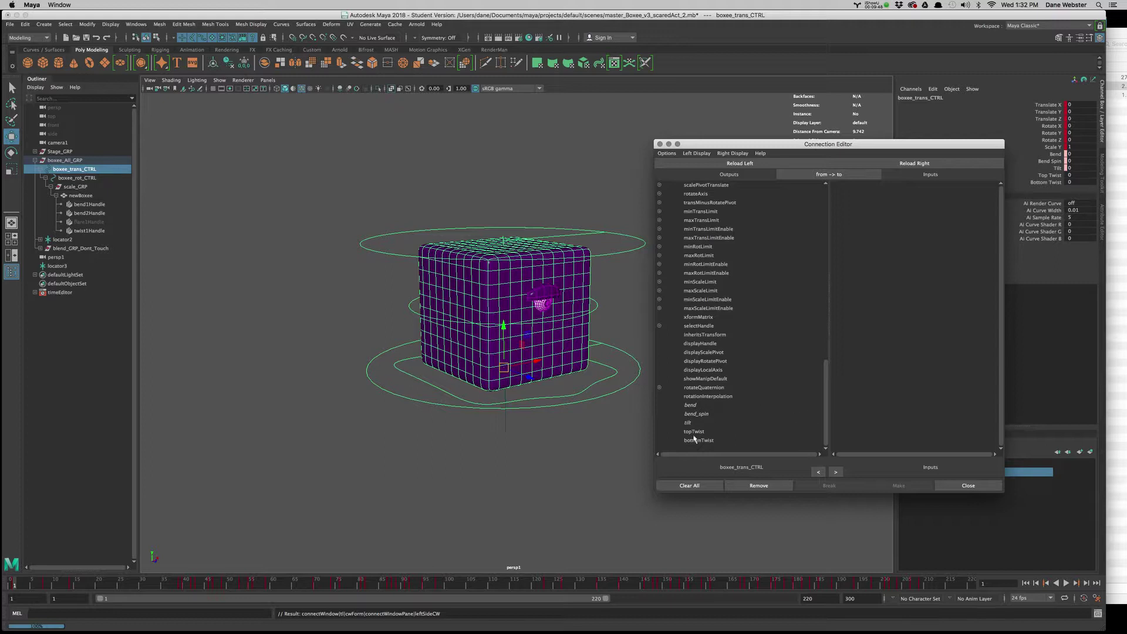
left_click_drag(745, 144, 739, 164)
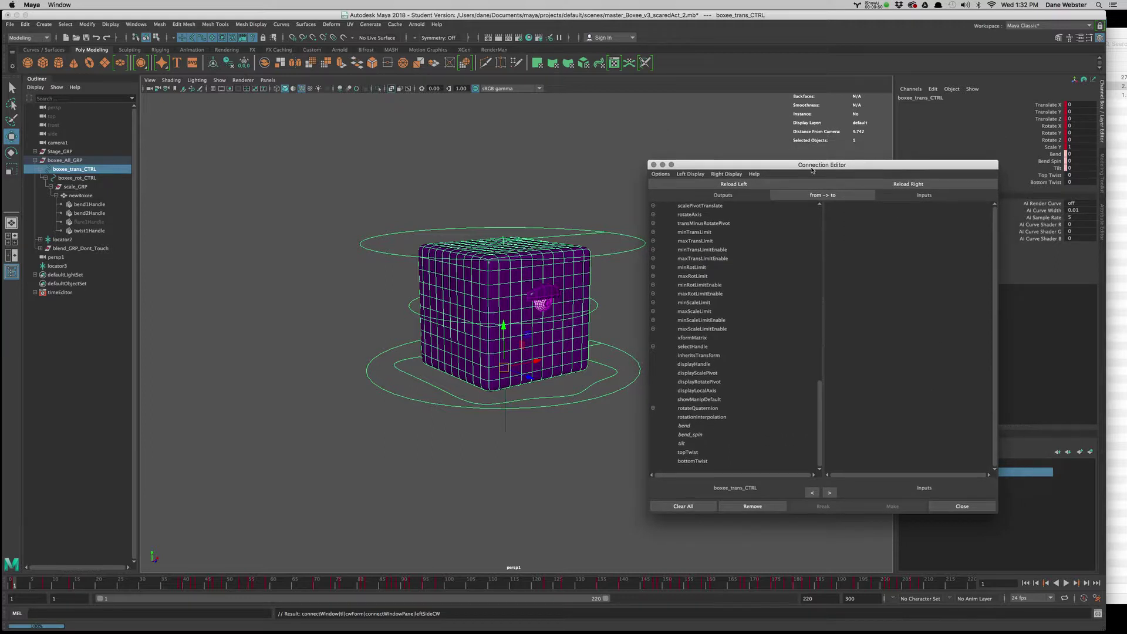
Step: Load twist1Handle together with its twist1 input node as the Connection Editor's target, with topTwist chosen as the source attribute
left_click(94, 231)
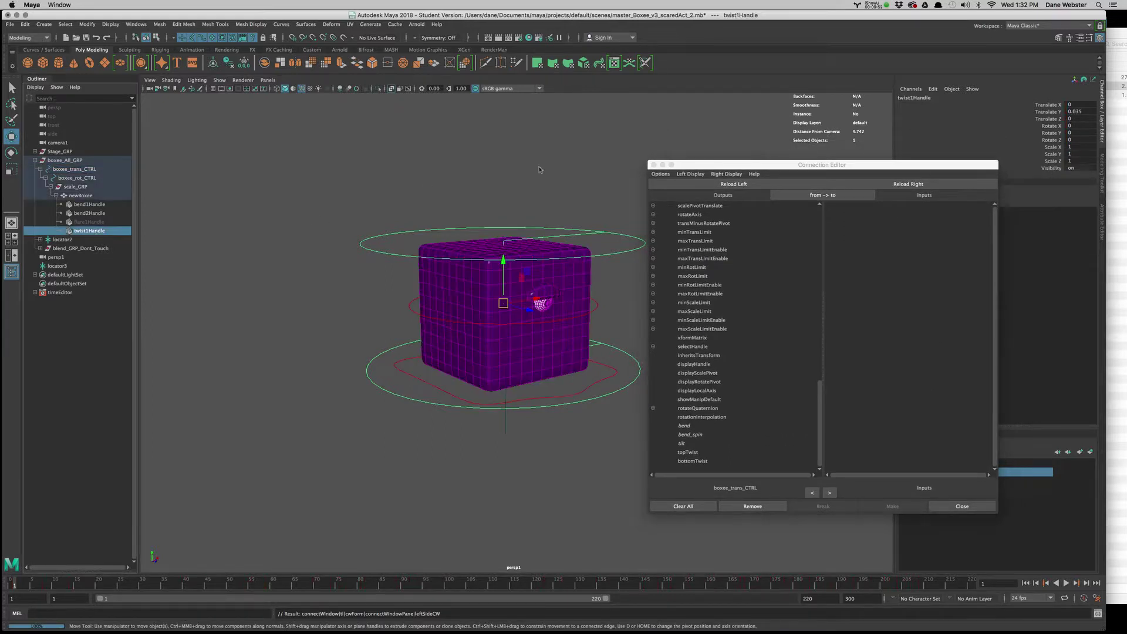
left_click_drag(790, 159, 323, 121)
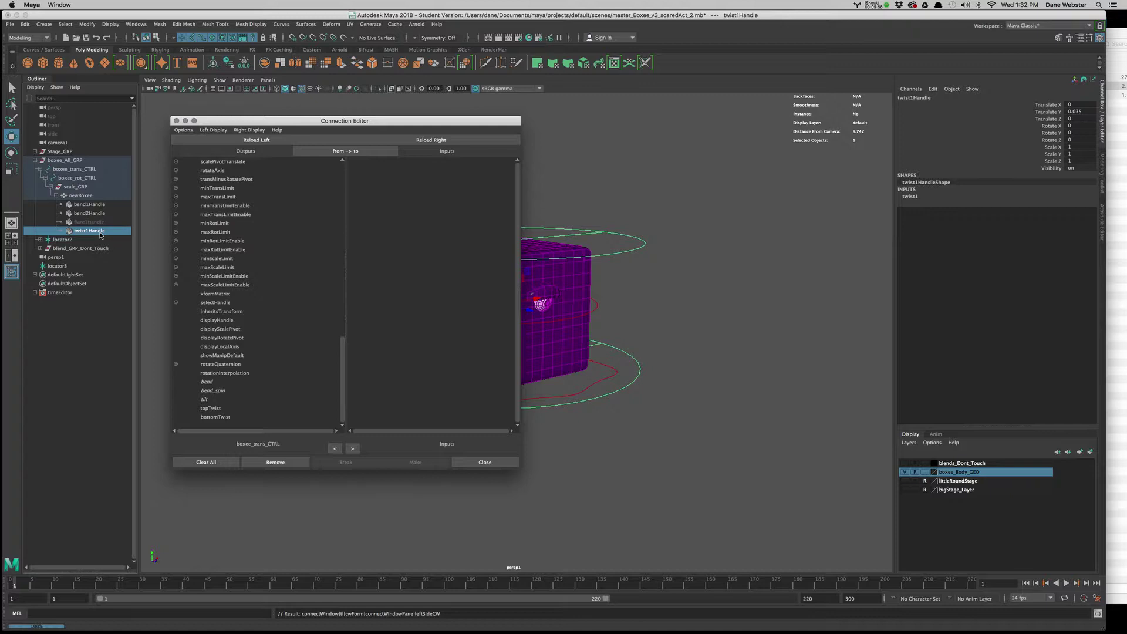
left_click(911, 198)
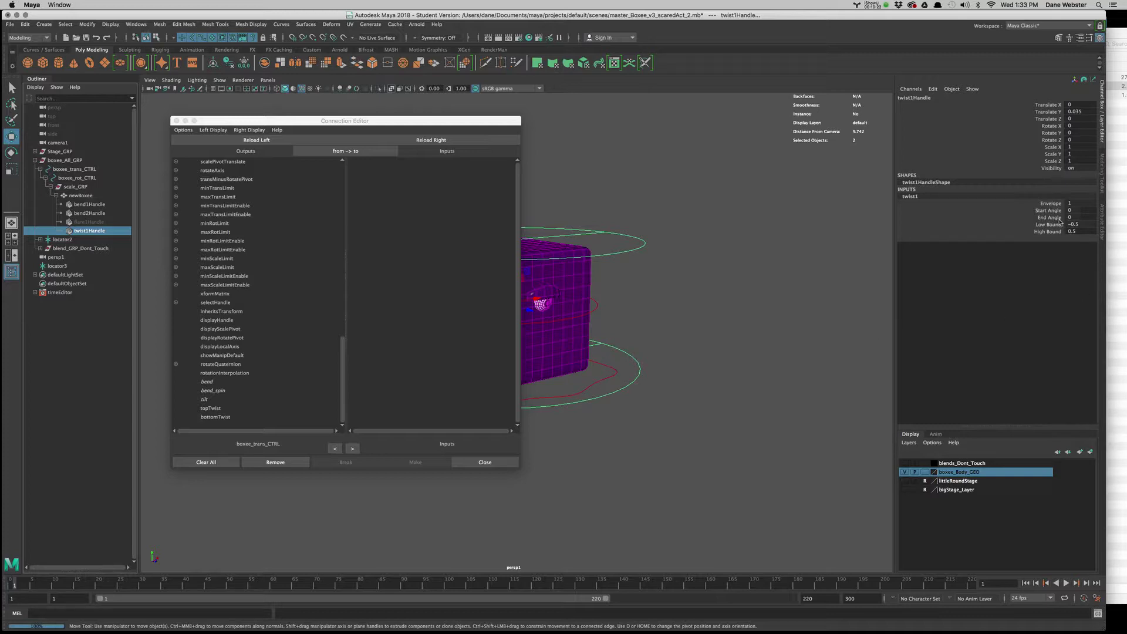
left_click(215, 409)
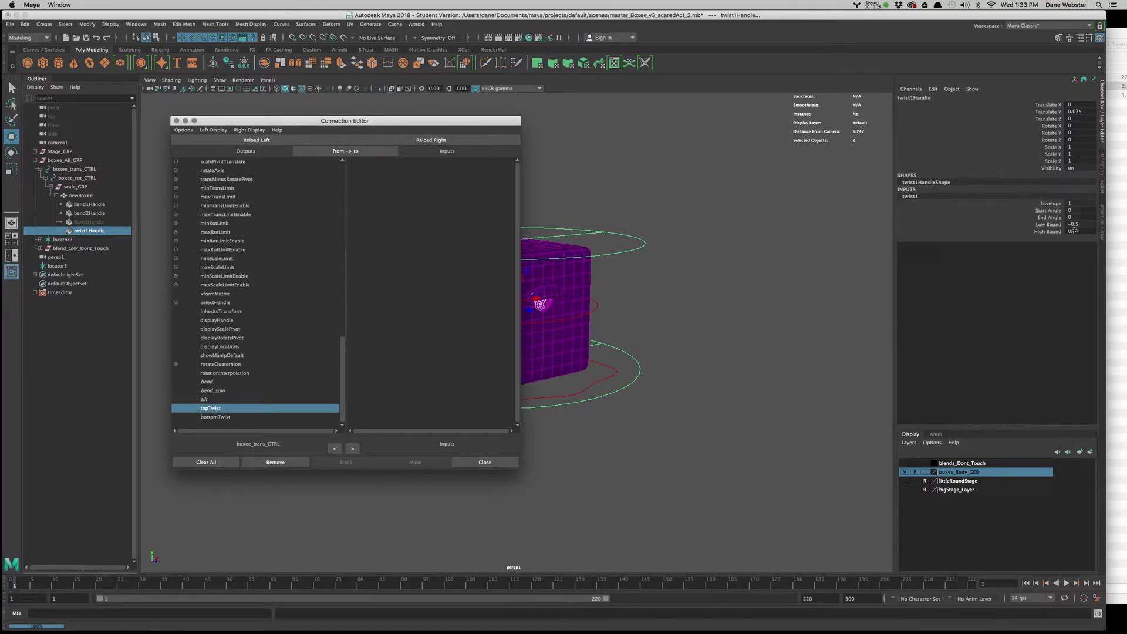
left_click(440, 140)
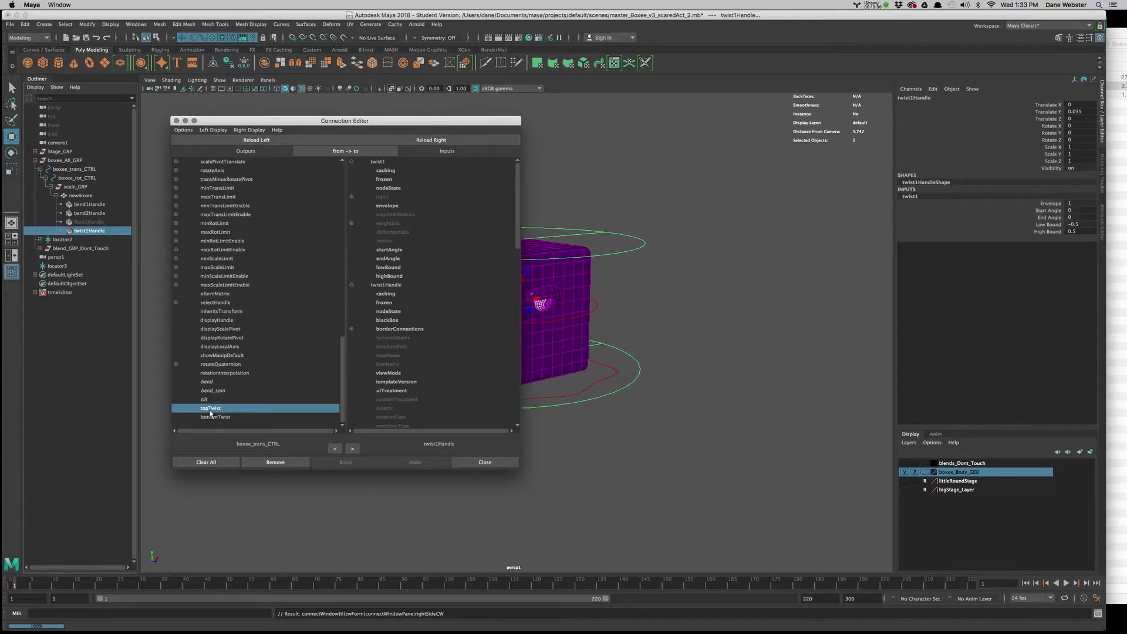
Step: Connect topTwist to twist1's endAngle and bottomTwist to its startAngle
left_click(388, 259)
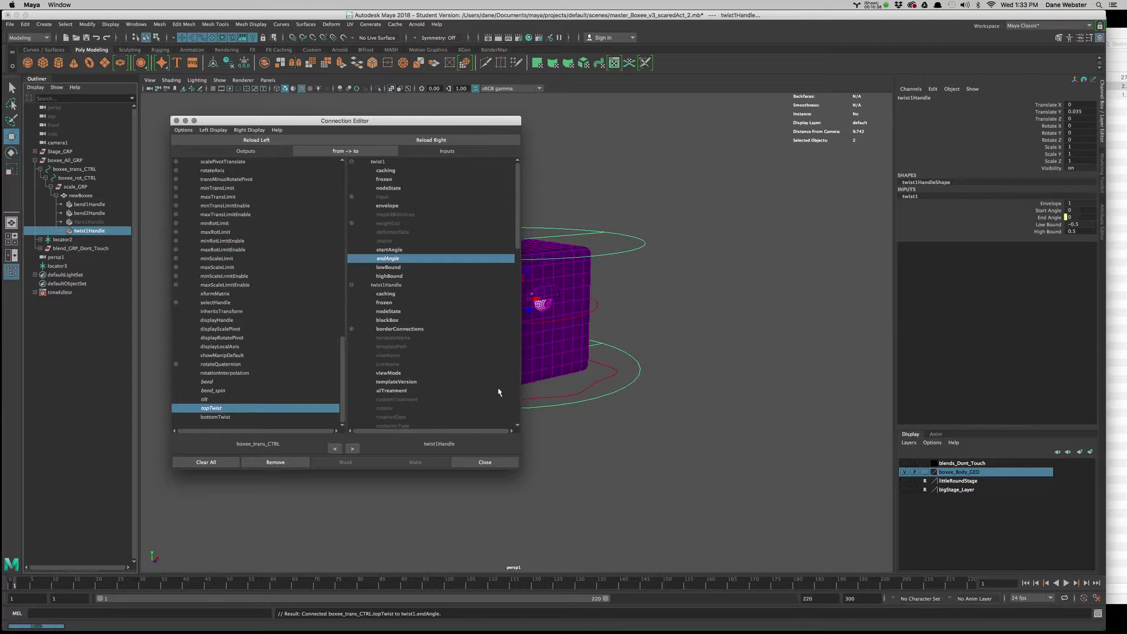
left_click(215, 417)
left_click(389, 250)
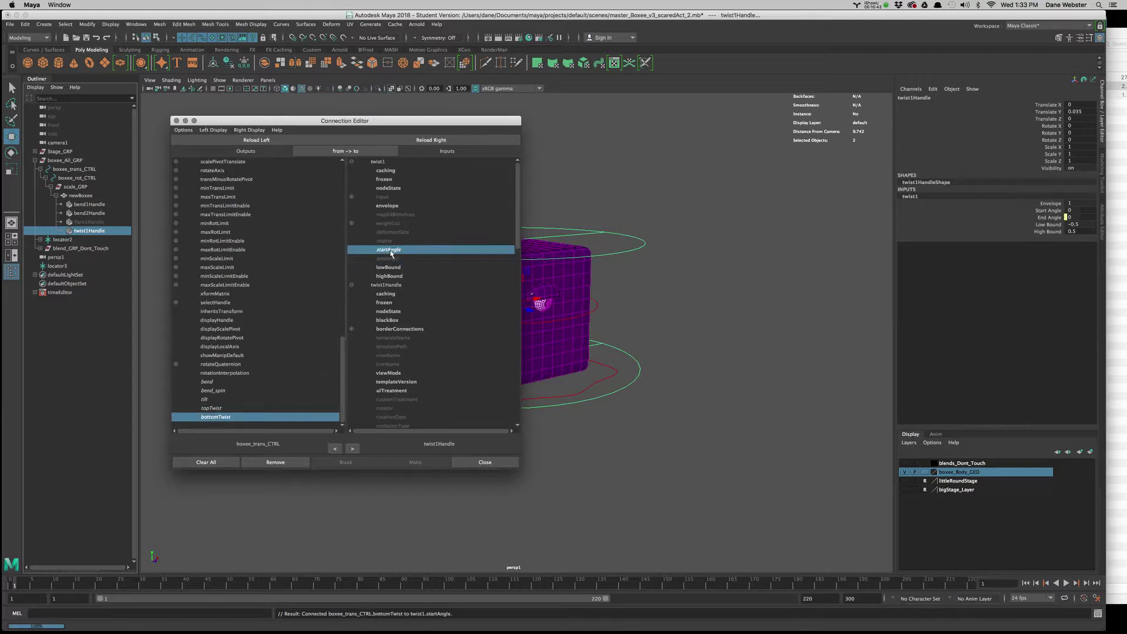
Step: Check which twist1 inputs topTwist and bottomTwist drive, and close the Connection Editor
left_click(218, 409)
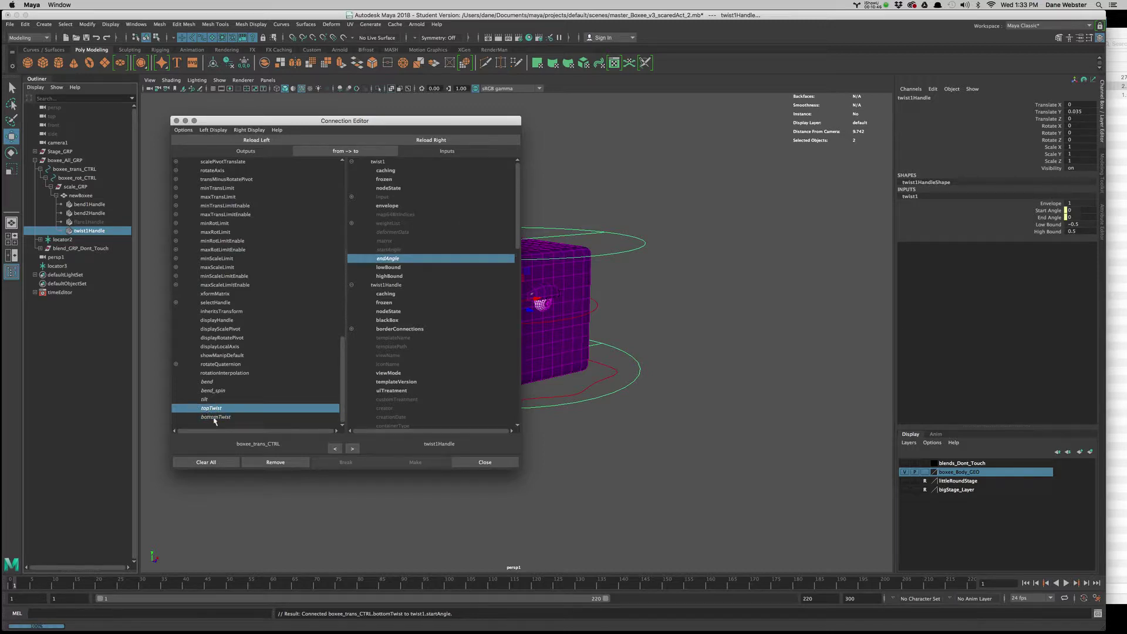
left_click(215, 417)
left_click(215, 409)
left_click(481, 462)
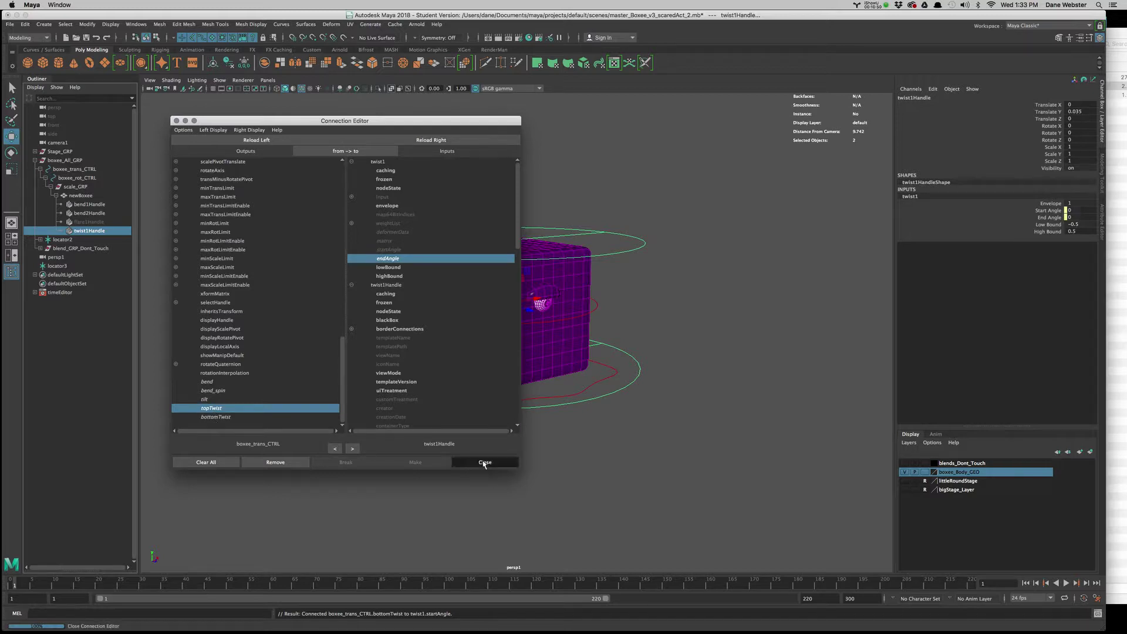
Step: Test the Top Twist and Bottom Twist attributes of boxee_trans_CTRL one at a time, undoing each change
left_click(754, 231)
left_click(614, 373)
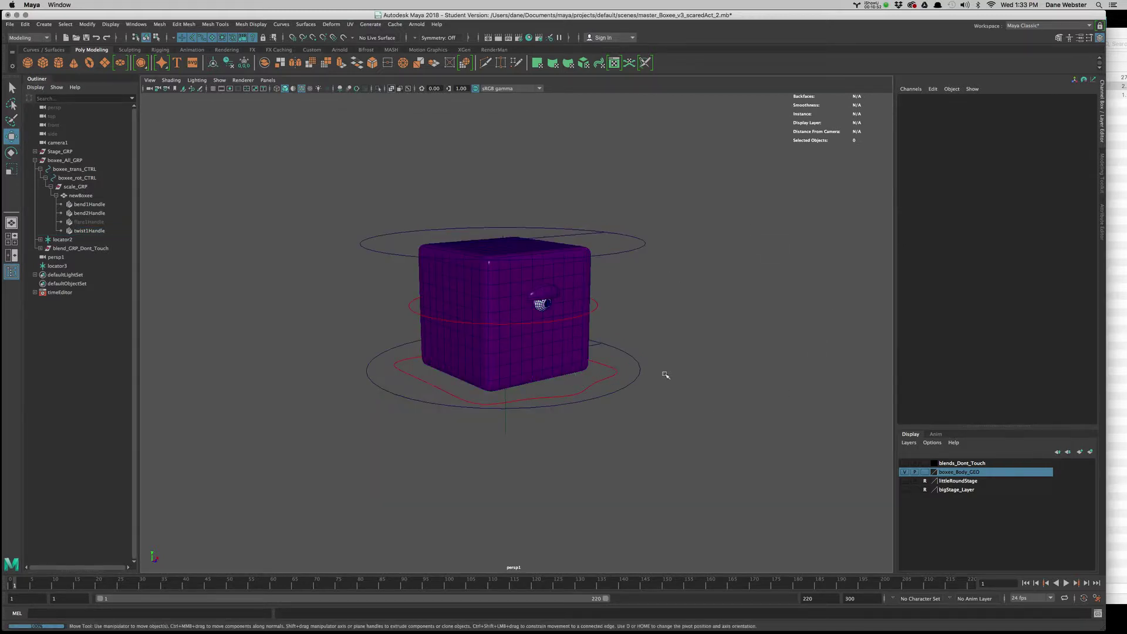
left_click(1054, 175)
middle_click_drag(814, 311, 521, 328)
key("ctrl+z")
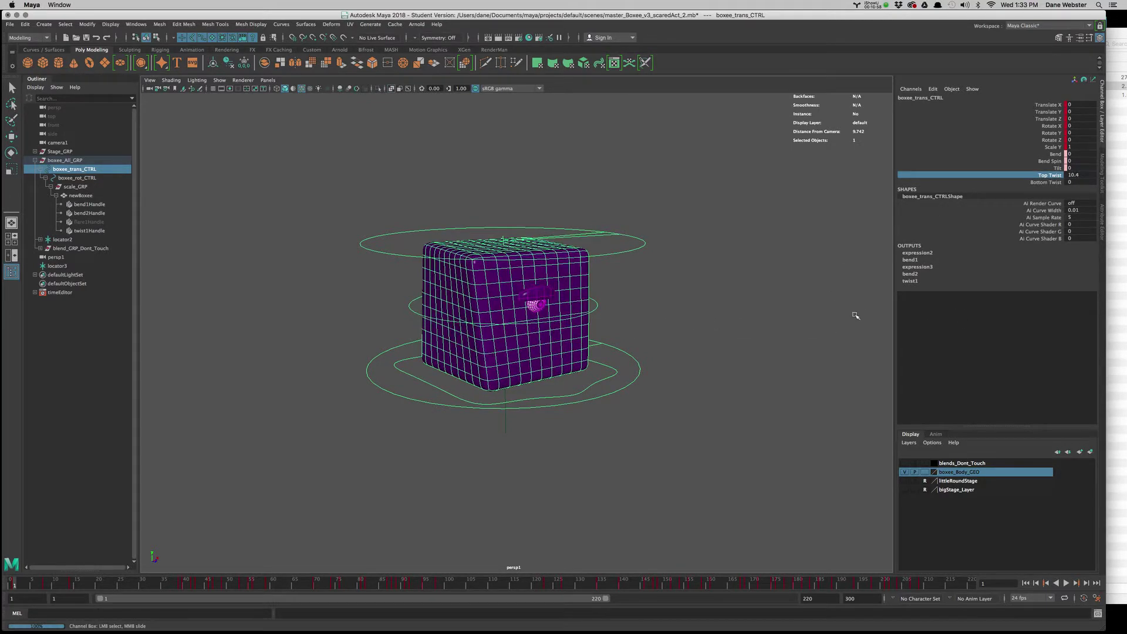
left_click(1040, 182)
middle_click_drag(808, 219, 806, 301)
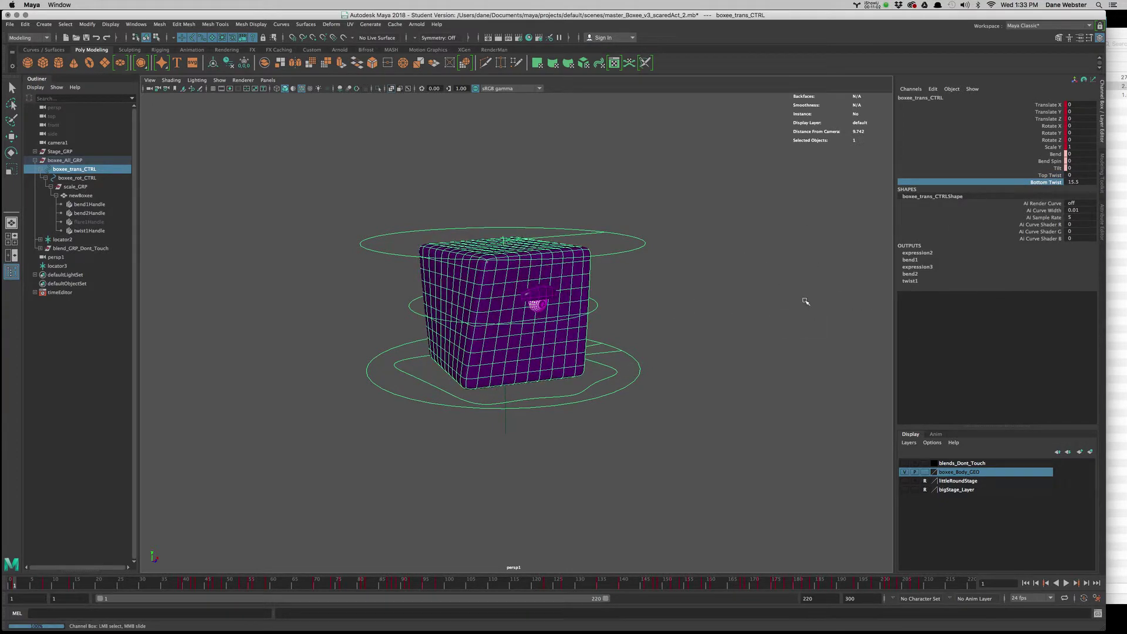
key("ctrl+z")
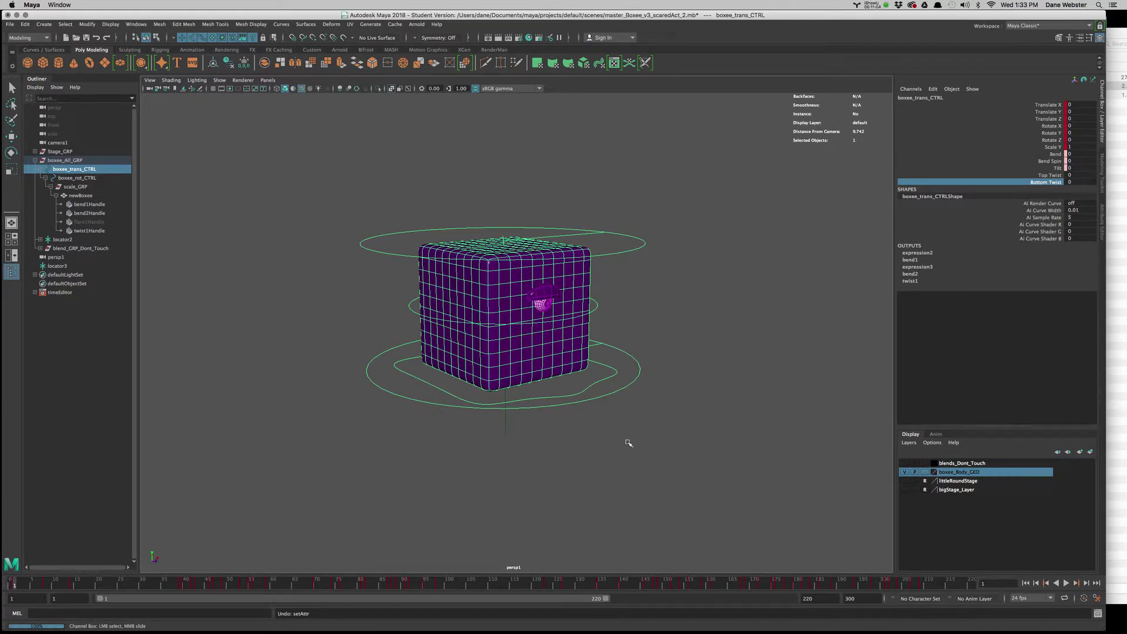
Step: Play through the animation, make the bigStage_Layer and littleRoundStage layers visible, and return to the first frame
key("alt+v")
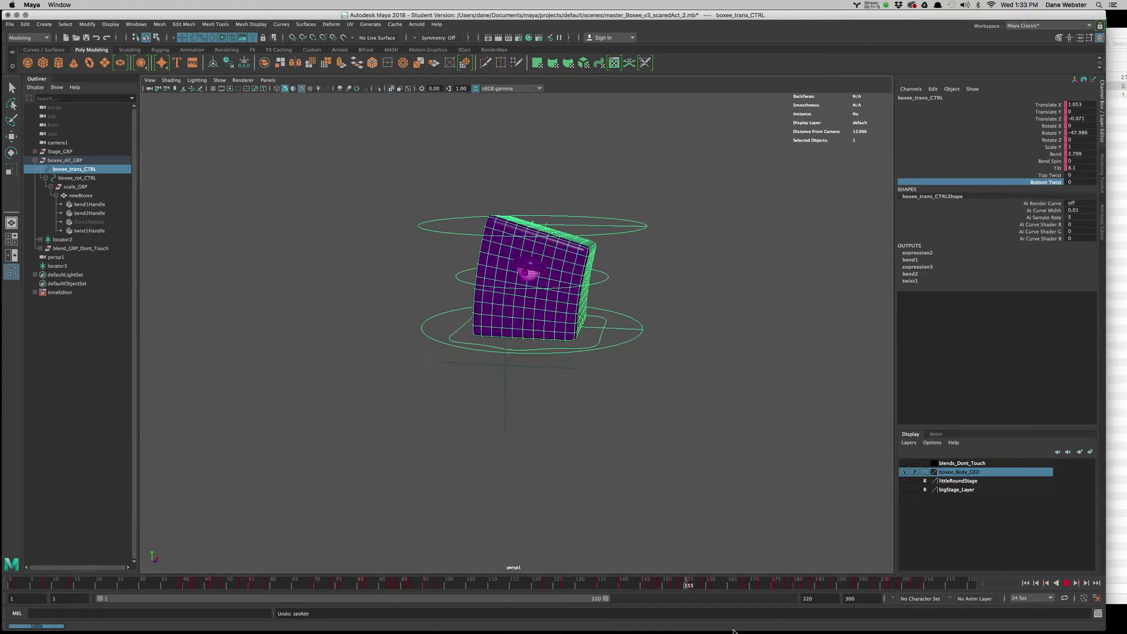
key("alt+v")
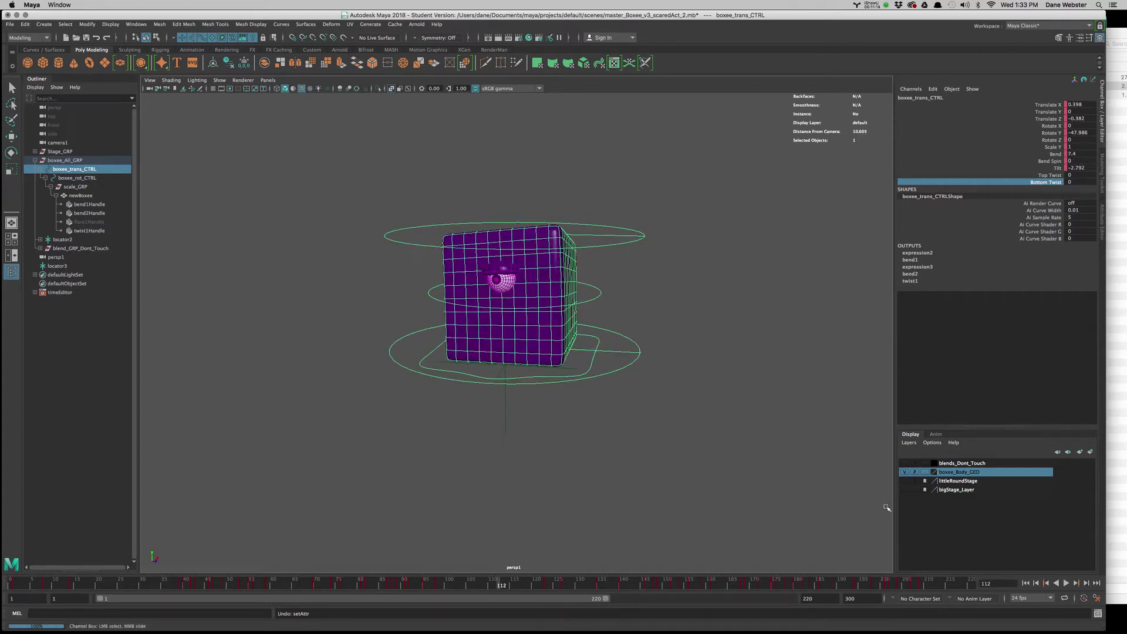
left_click(904, 490)
left_click(904, 481)
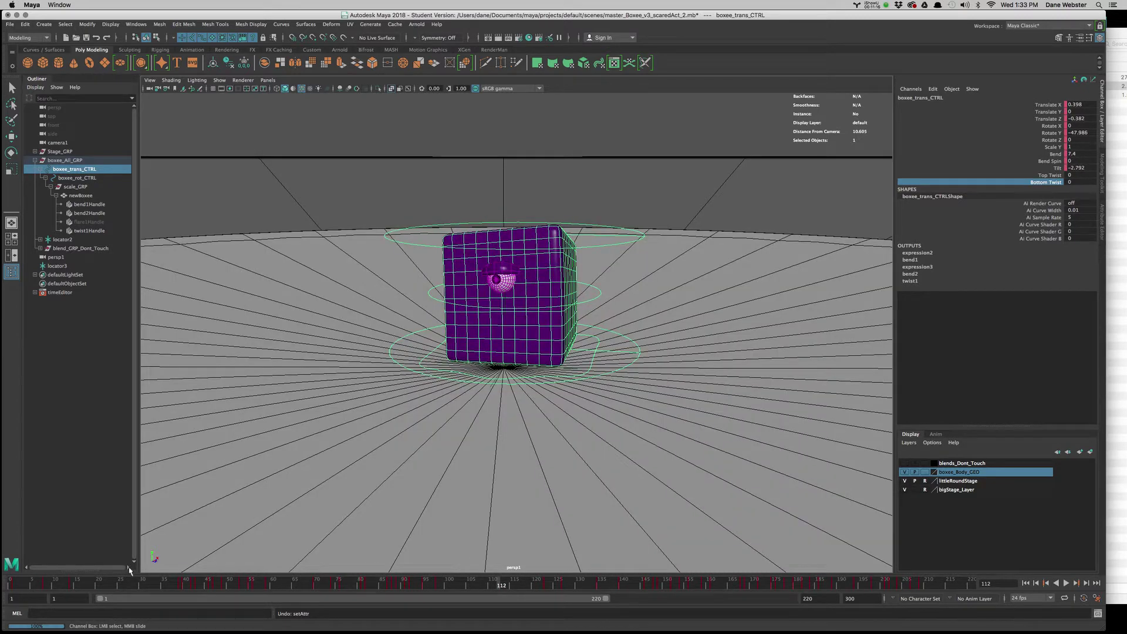
key("alt+shift+v")
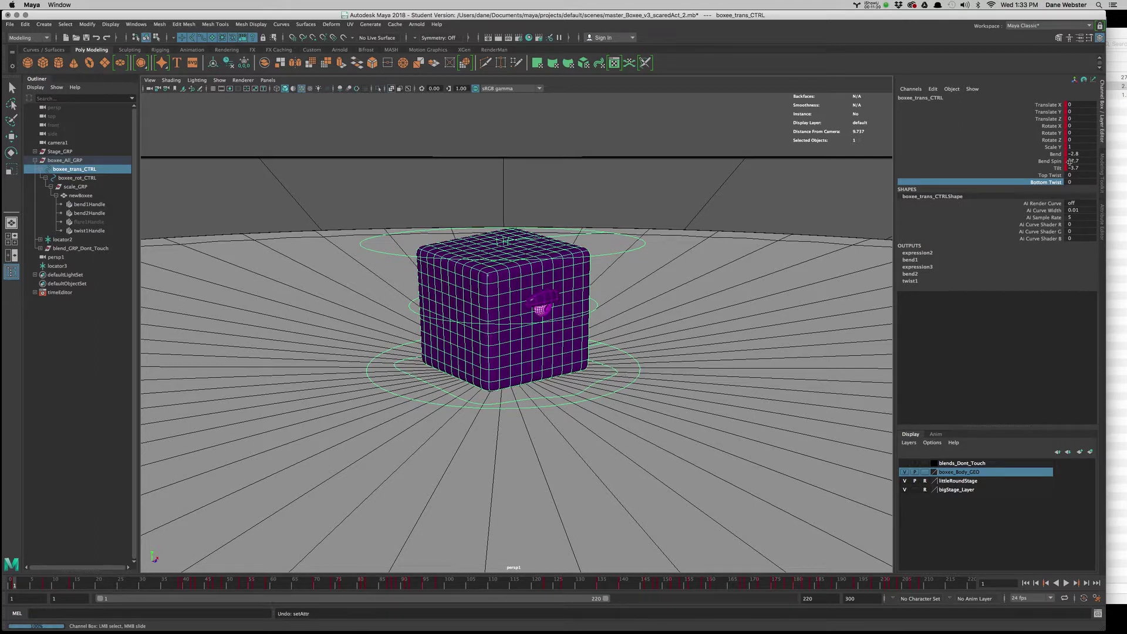
Step: Select the twist deformer's handle, twist1Handle, and hide it
key("w")
left_click(763, 211)
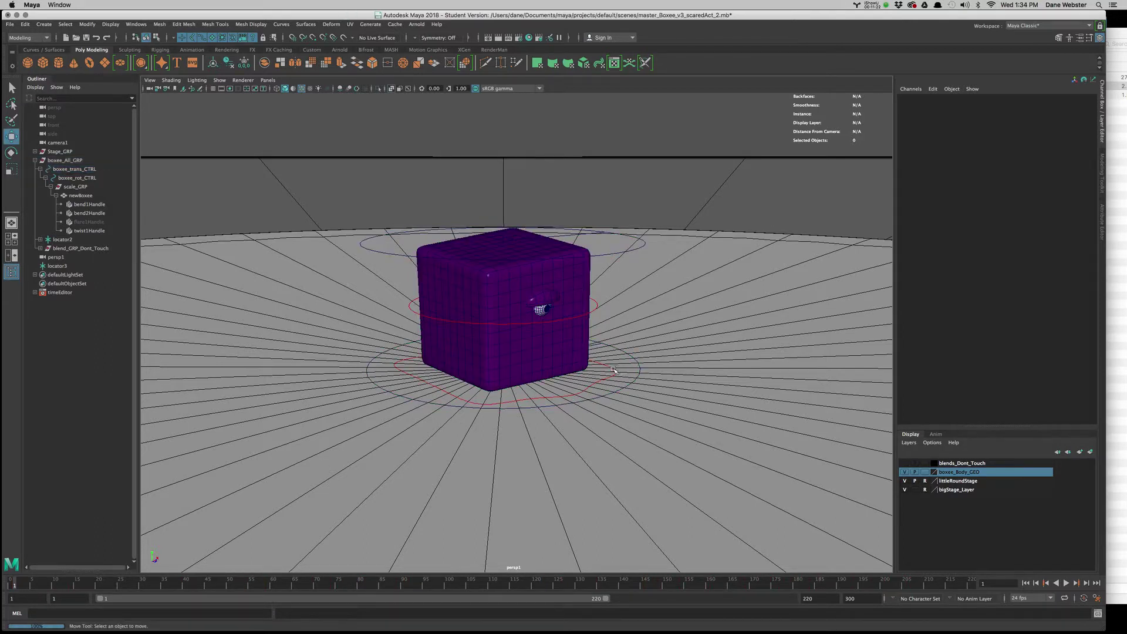
left_click(613, 369)
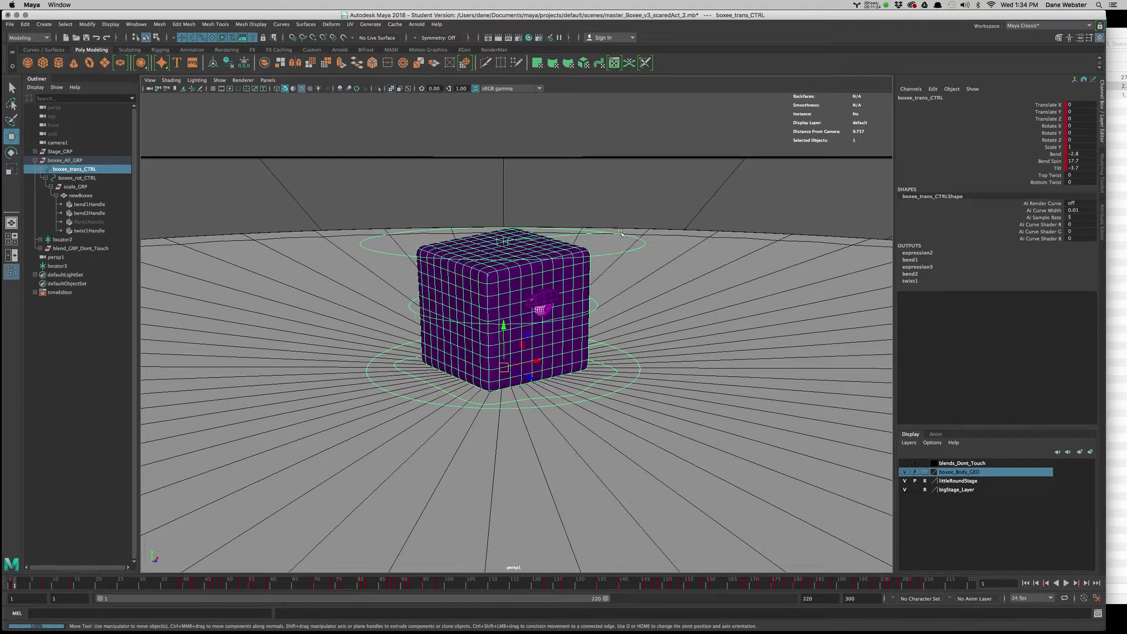
left_click(636, 246)
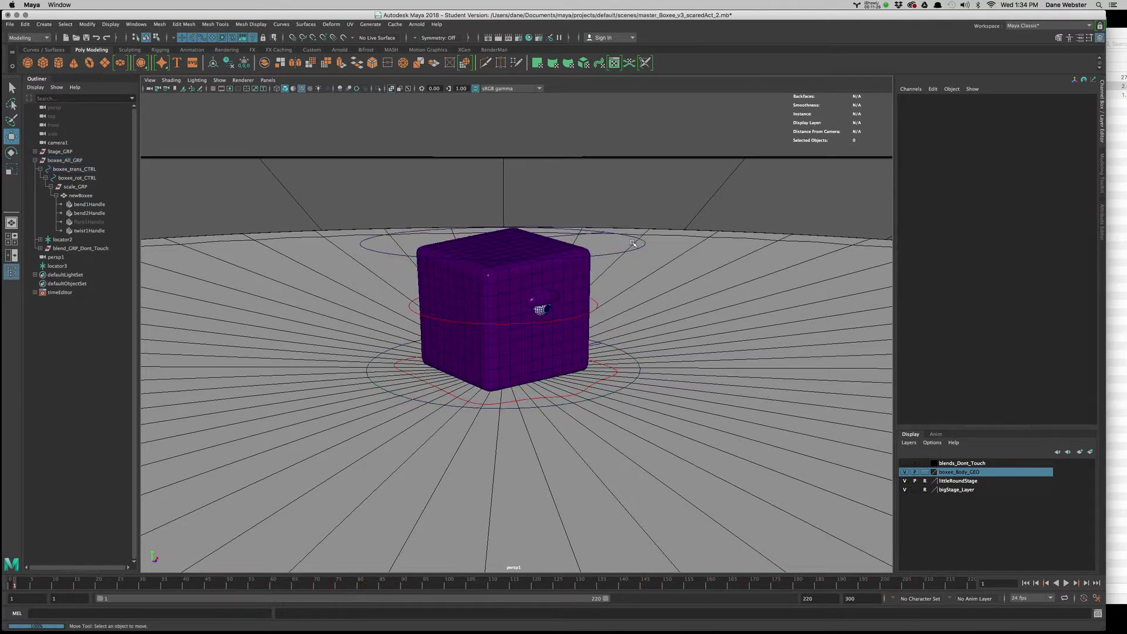
left_click(633, 240)
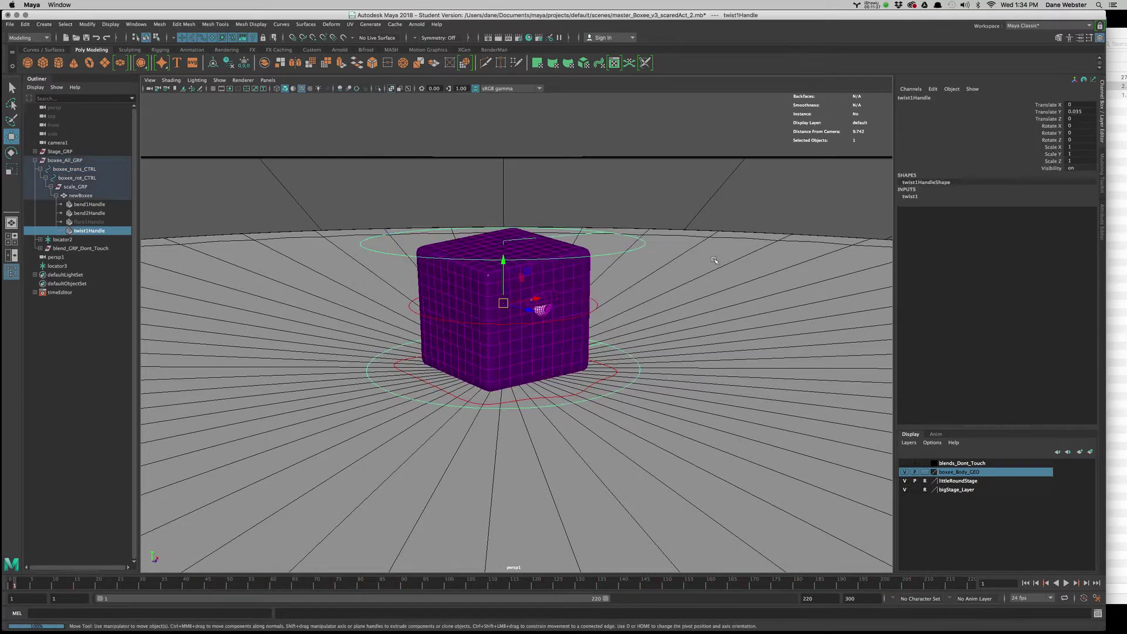
left_click(92, 222)
left_click(90, 231)
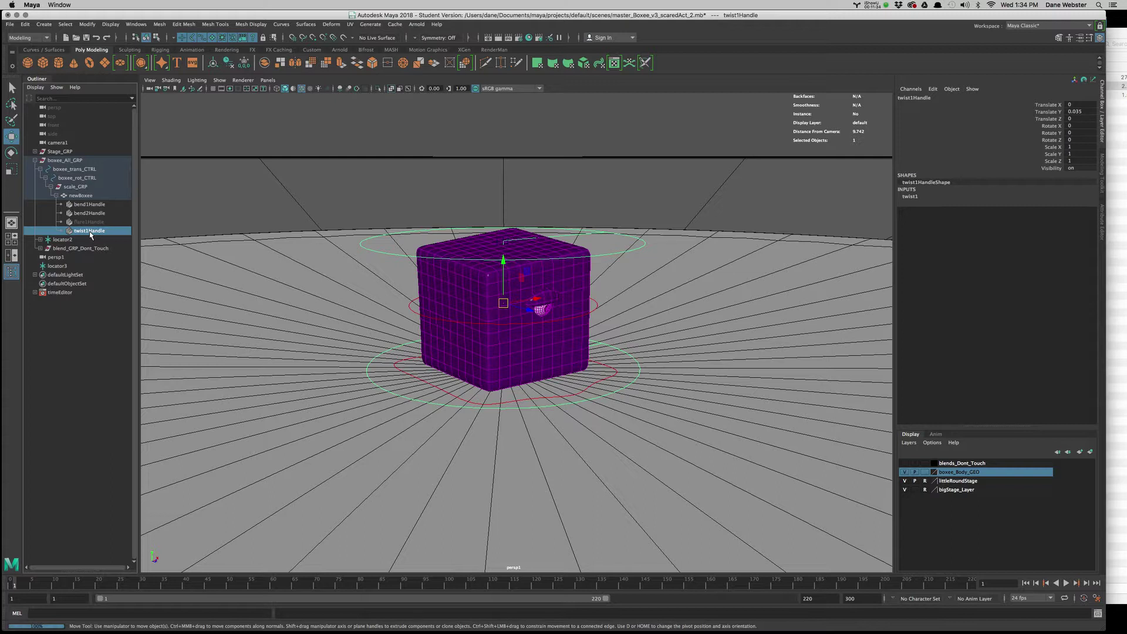
key("h")
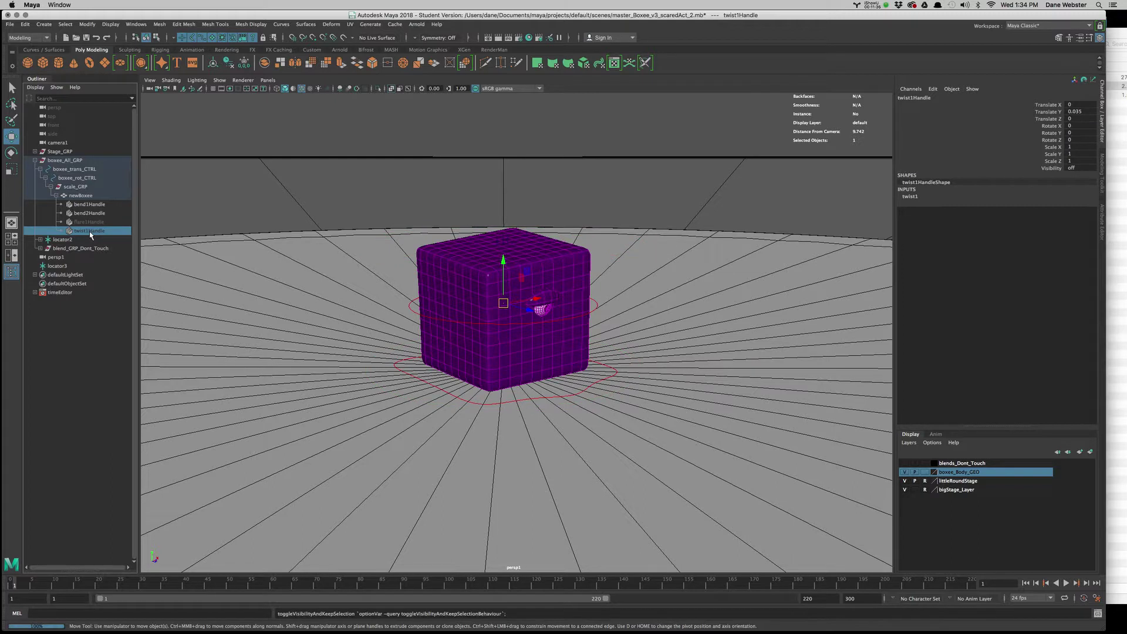
Step: Reselect twist1Handle and toggle its visibility on and off again
left_click(164, 203)
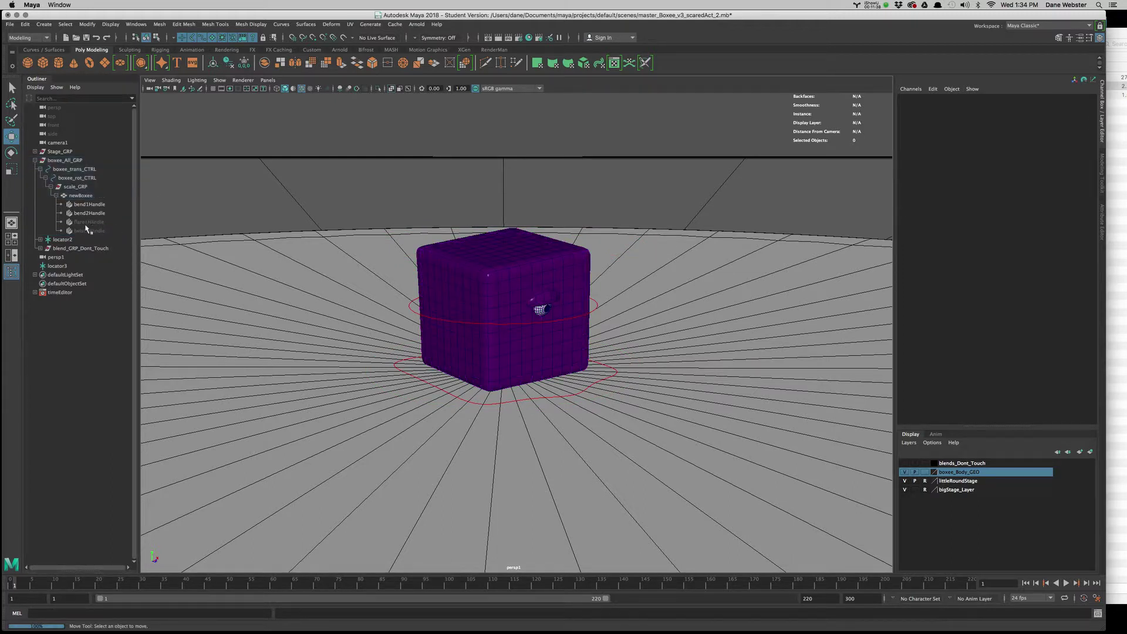
left_click(89, 231)
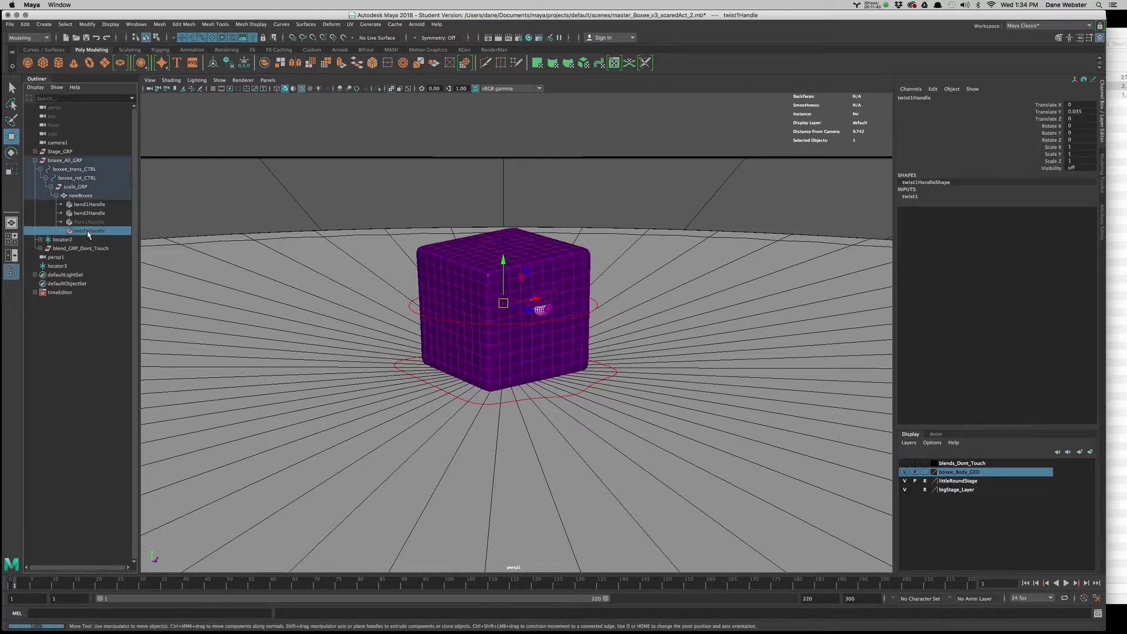
key("h")
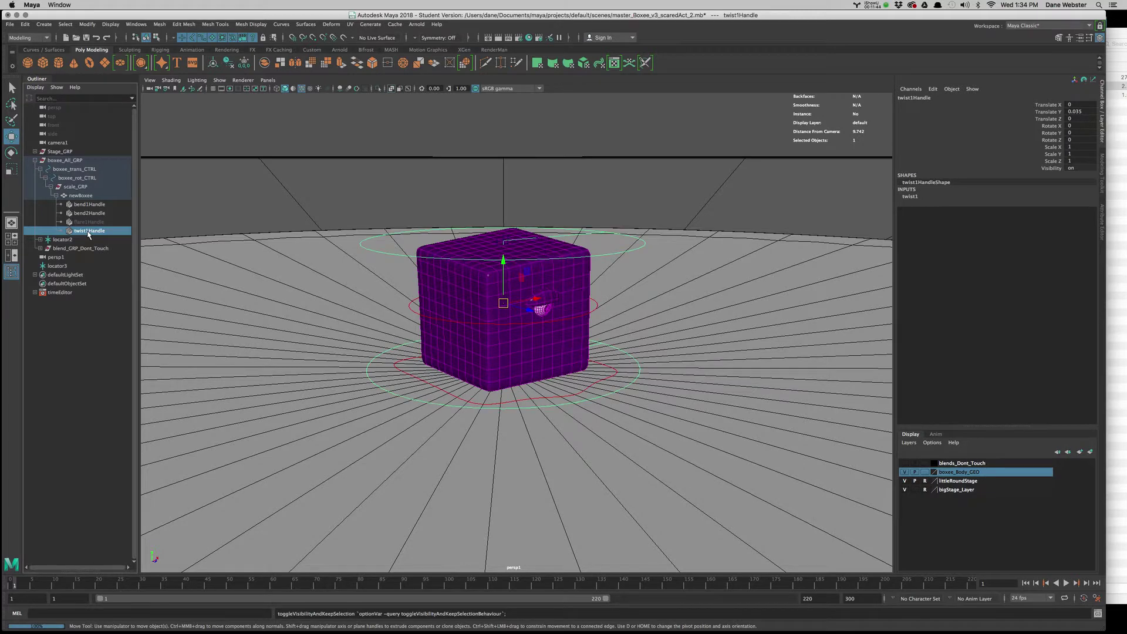
key("h")
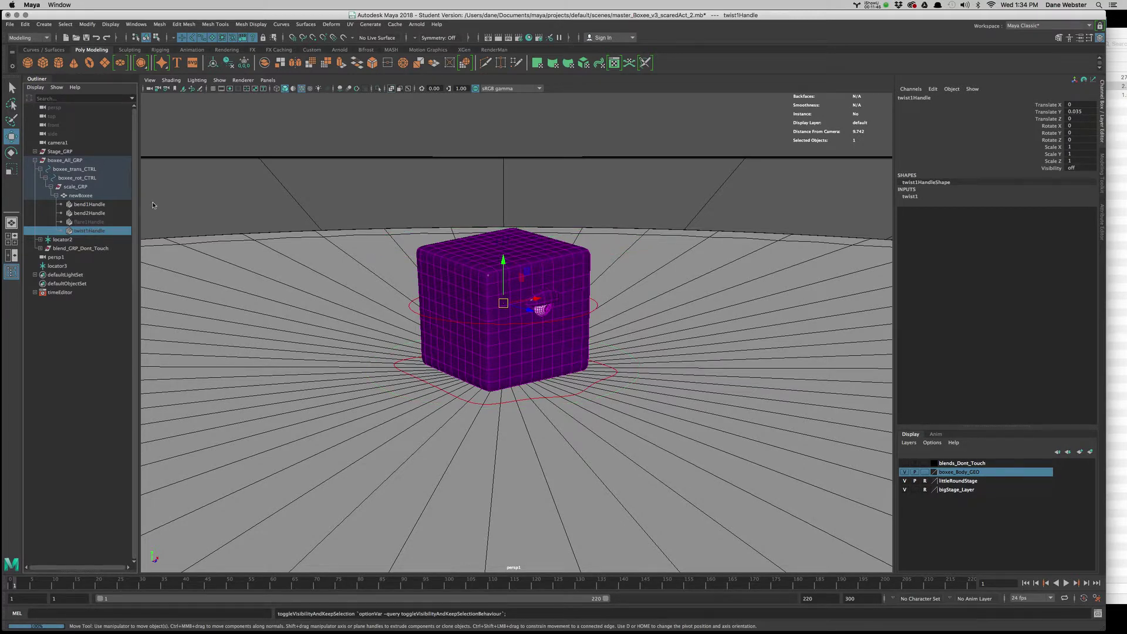
Step: Hide the two bend deformer handles, bend1Handle and bend2Handle
left_click(101, 205)
key("h")
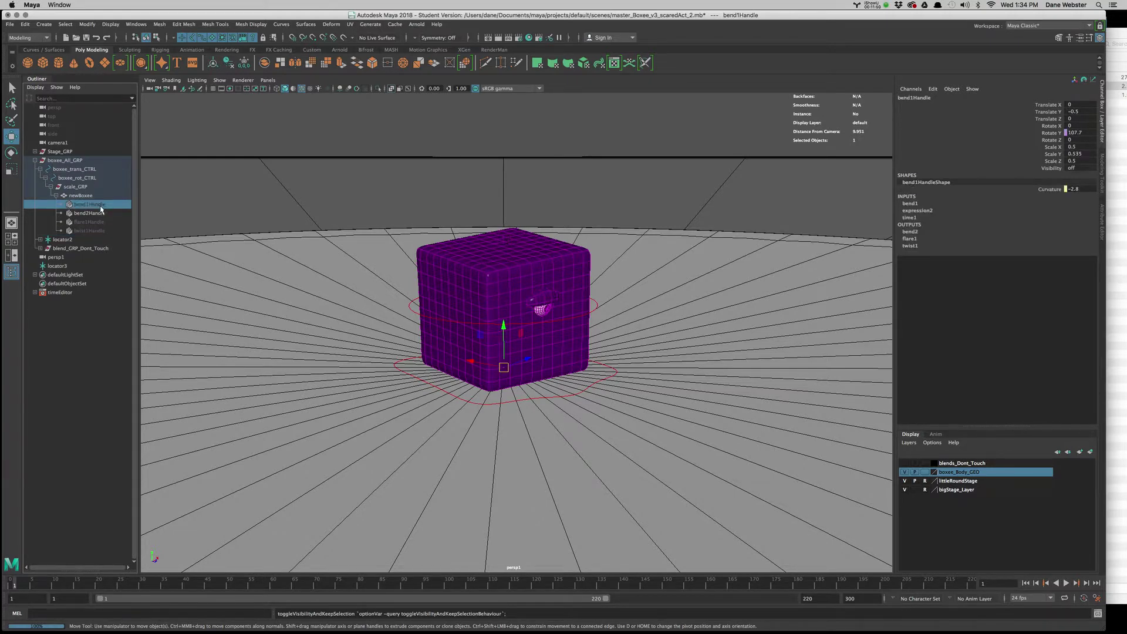
left_click(99, 213)
key("h")
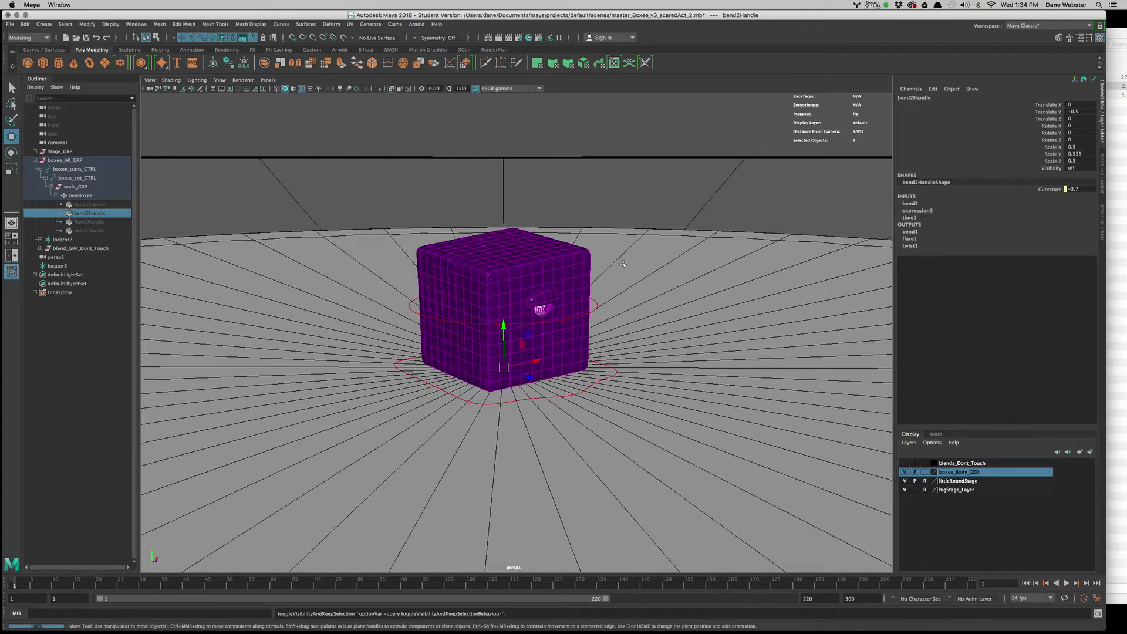
Step: Select the newBoxee body and set the boxee_Body_GEO display layer to Reference mode
left_click(582, 257)
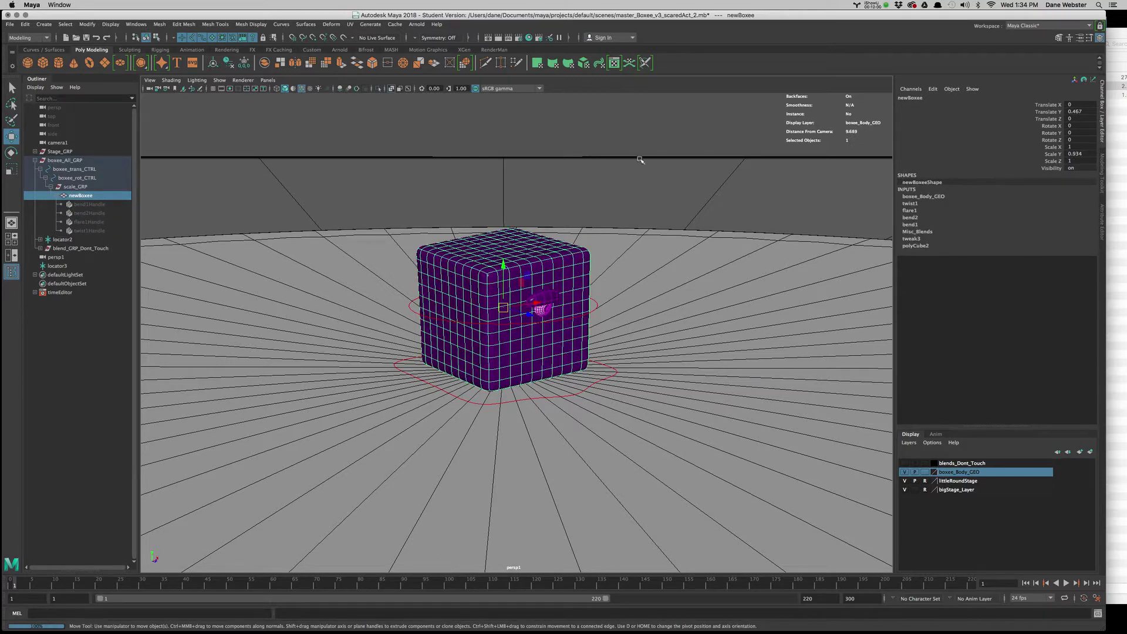
left_click(926, 474)
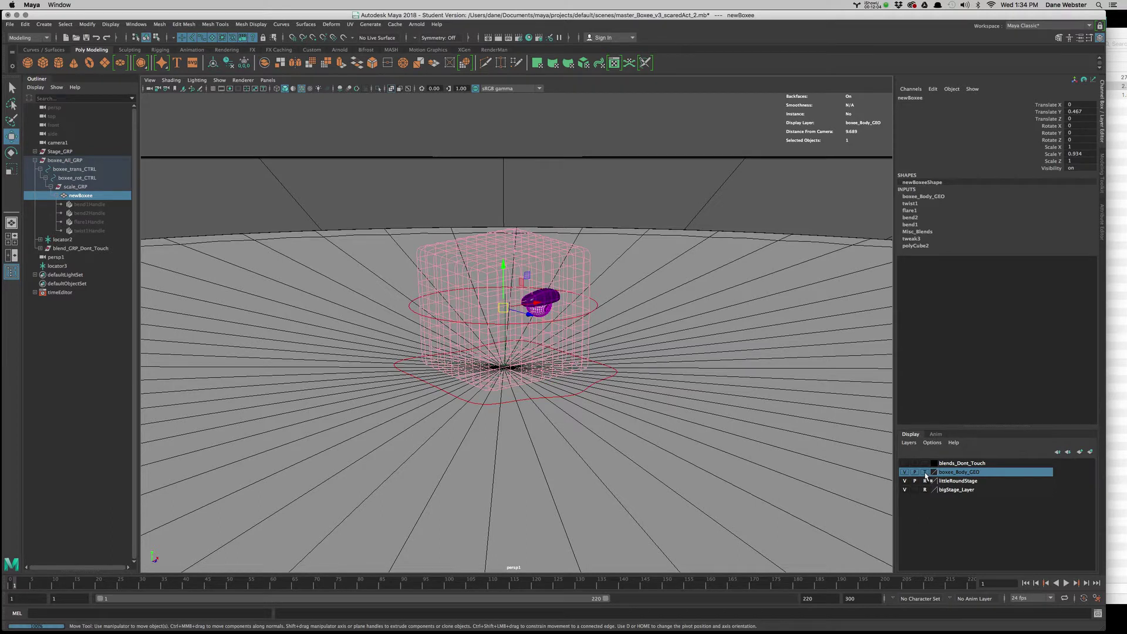
left_click(925, 473)
Step: Test viewport selection on the referenced body, the brow and the eyeball, and play part of the animation
left_click(561, 286)
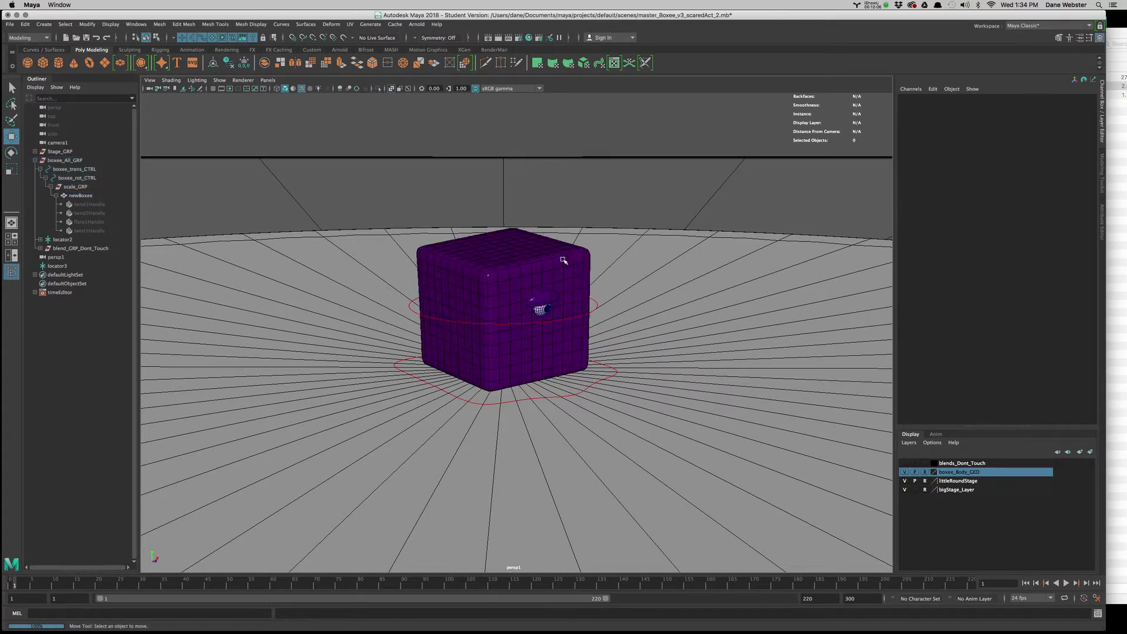
left_click(426, 316)
left_click(698, 297)
left_click(542, 302)
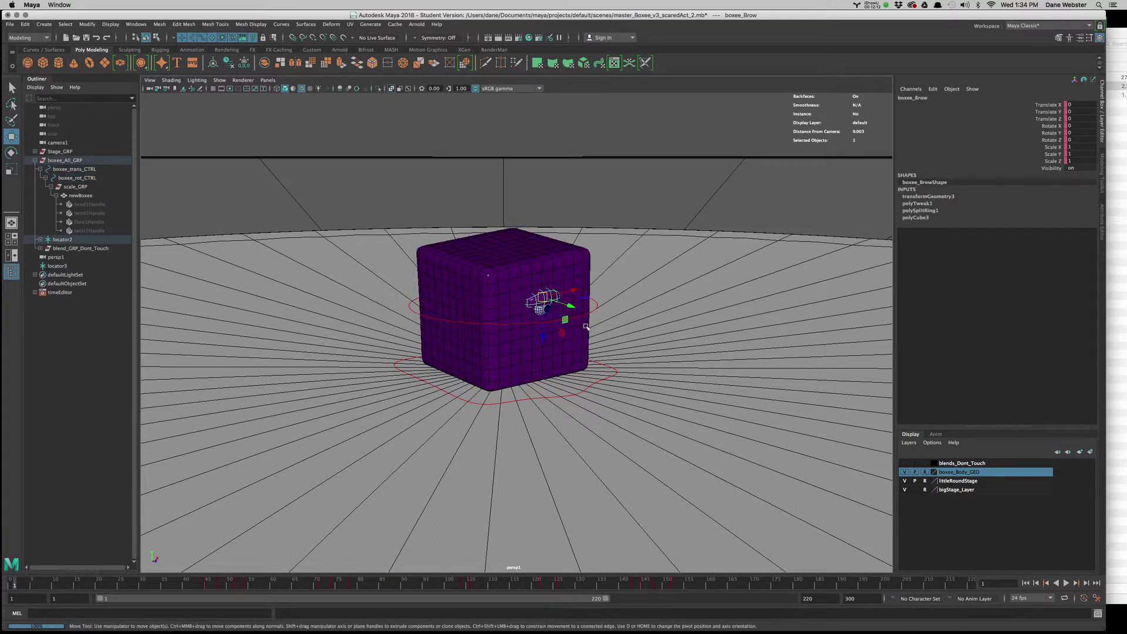
key("q")
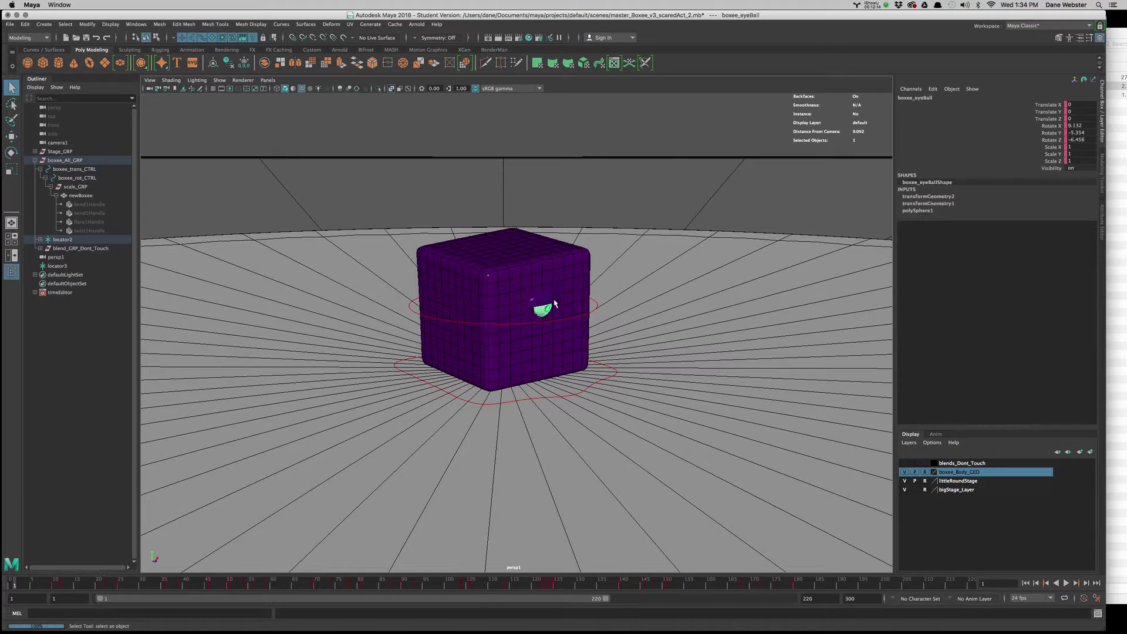
left_click(648, 521)
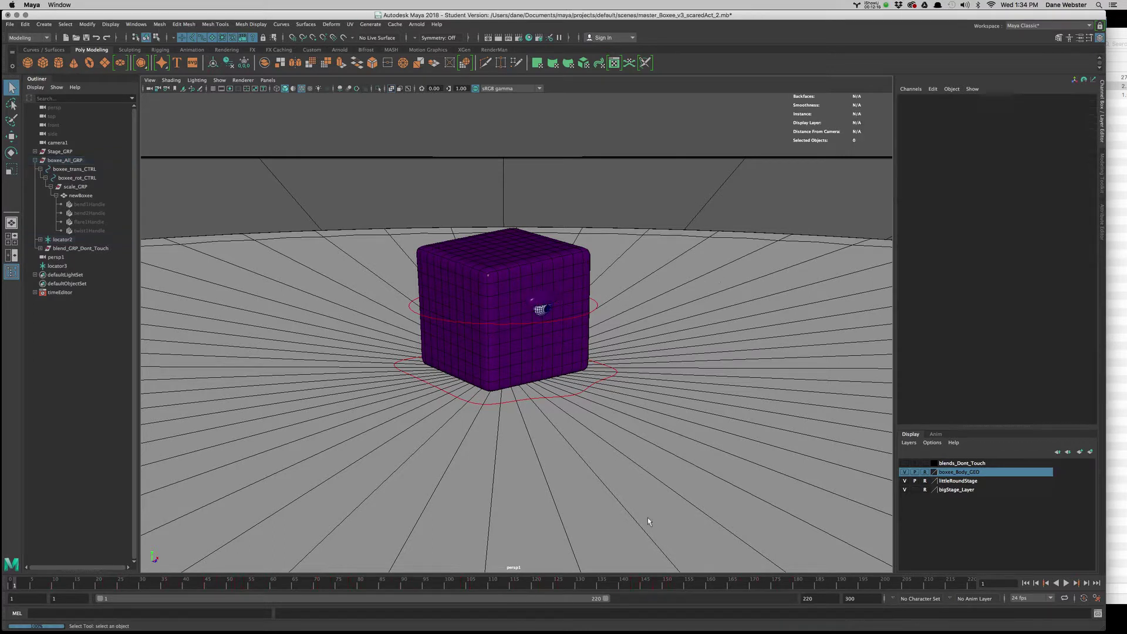
key("alt+v")
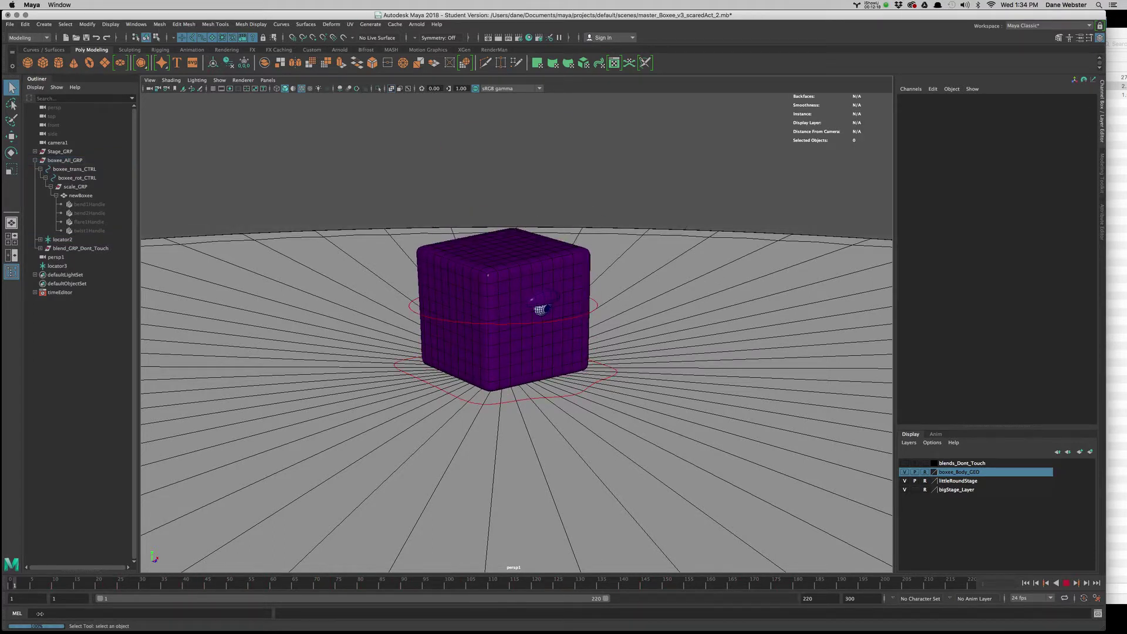
key("alt+v")
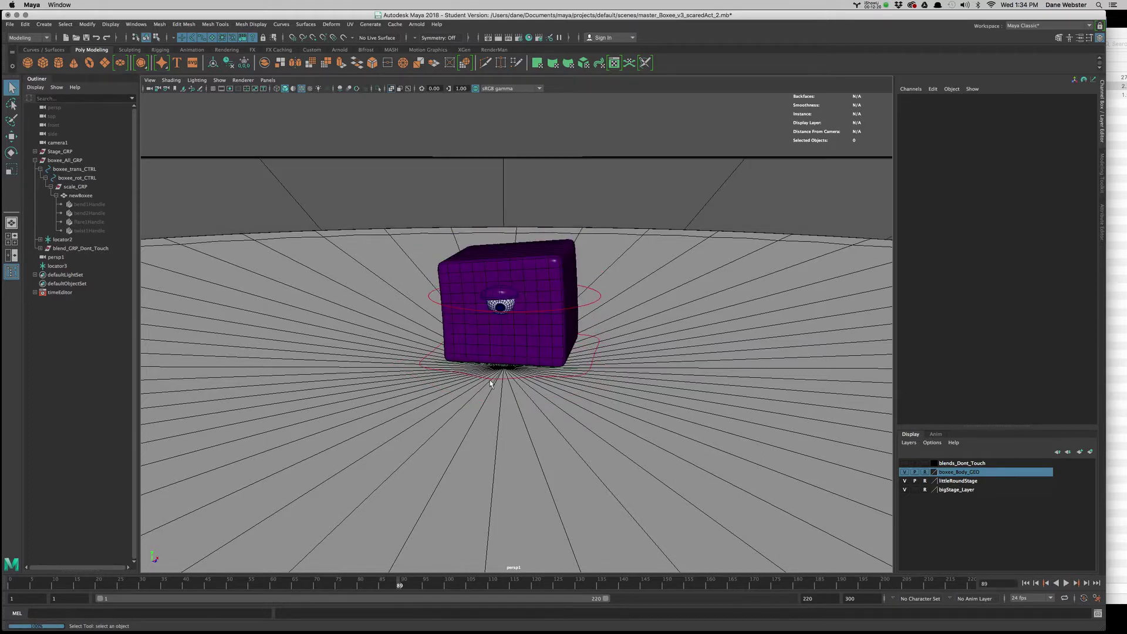
Step: Select the boxee_trans_CTRL curve and switch the viewport to the persp camera
left_click(548, 379)
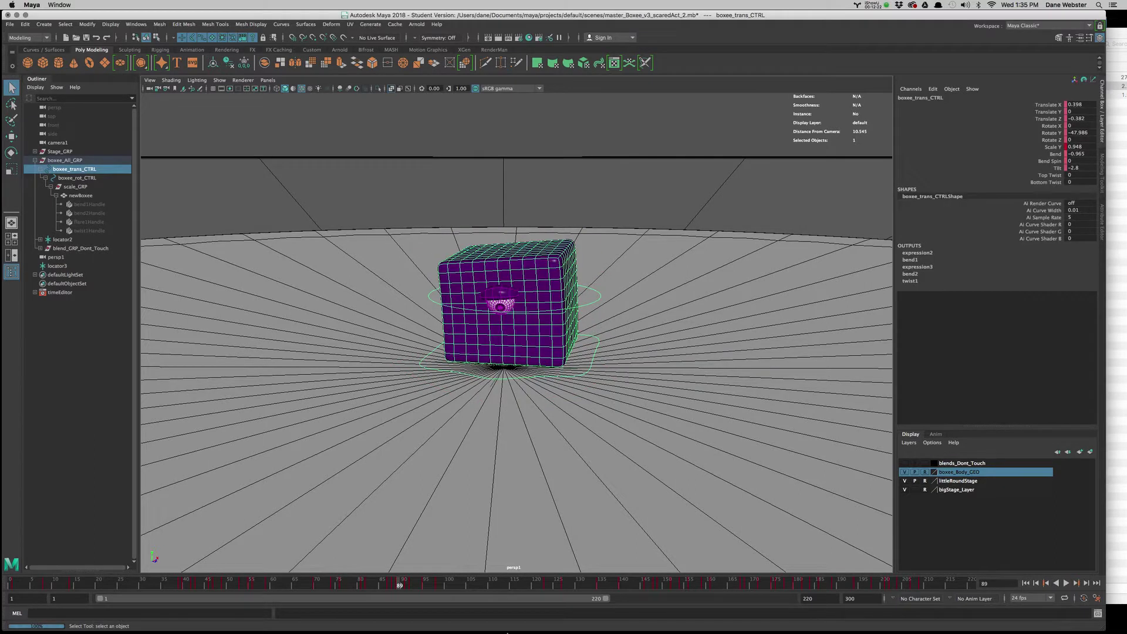
left_click(269, 80)
mouse_move(329, 88)
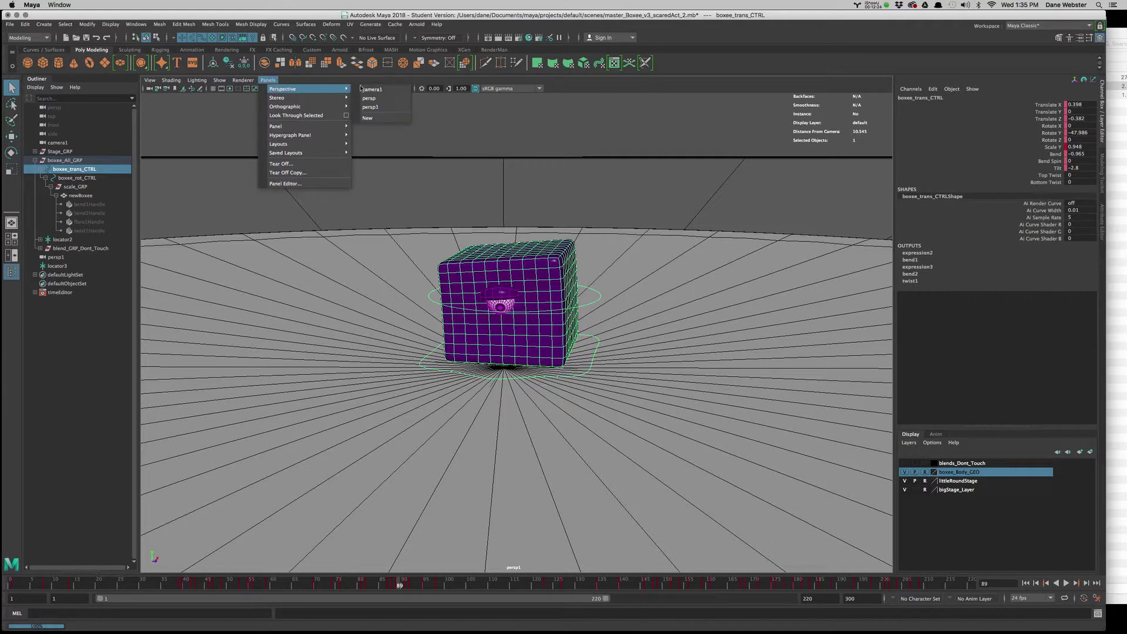
left_click(385, 99)
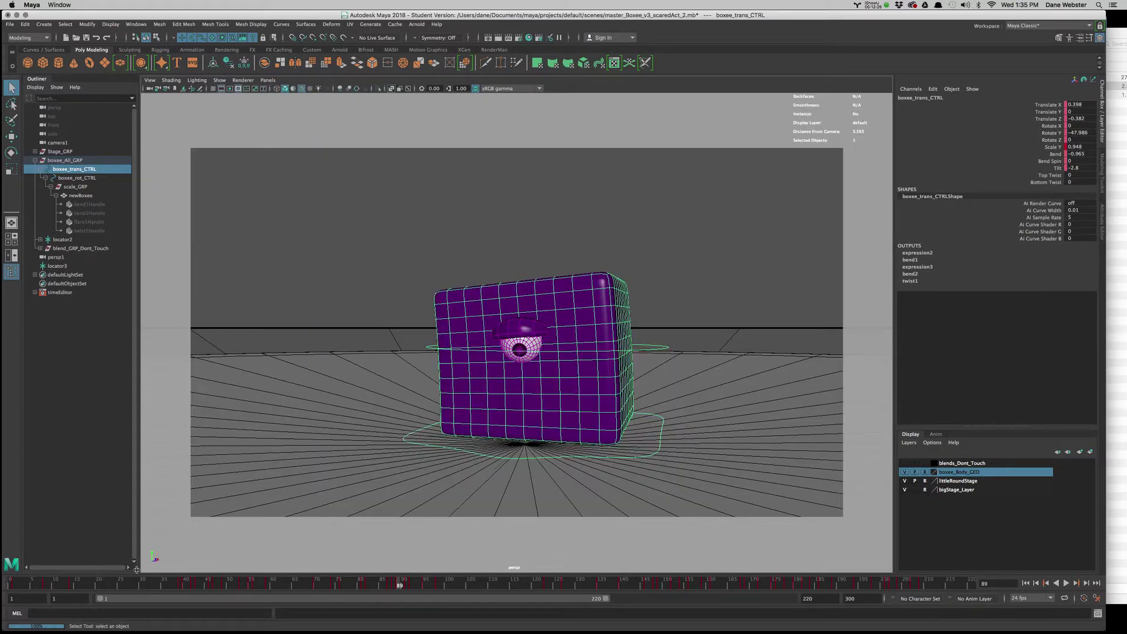
Step: Key boxee_trans_CTRL's Top Twist and Bottom Twist at 0 on frame 1
left_click_drag(13, 587, 3, 607)
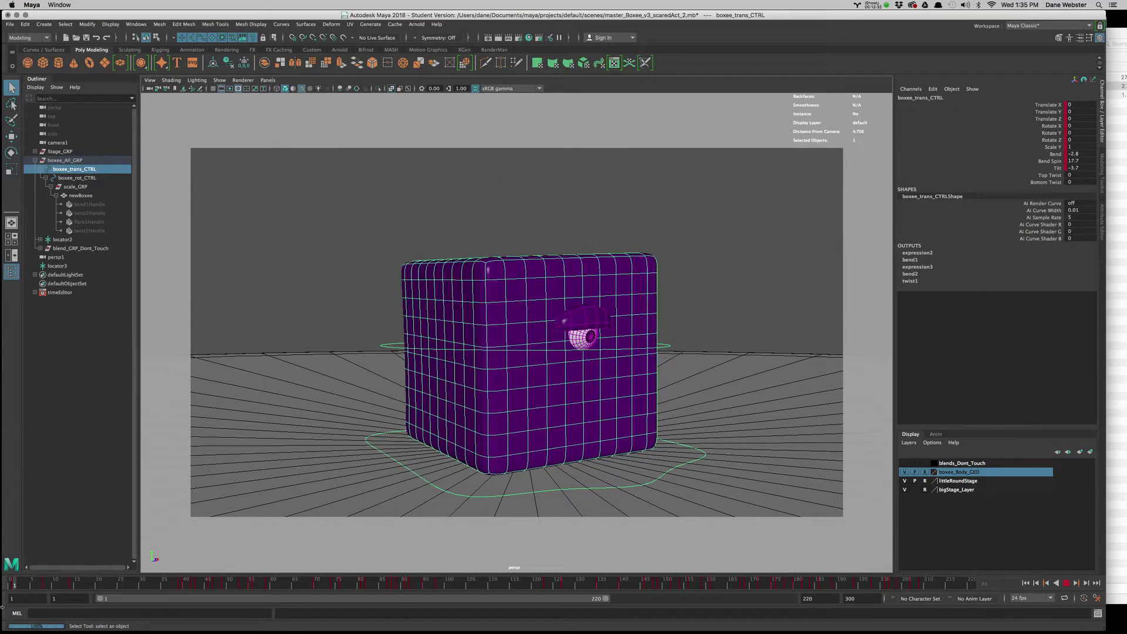
left_click_drag(1049, 176, 1049, 182)
right_click(1050, 182)
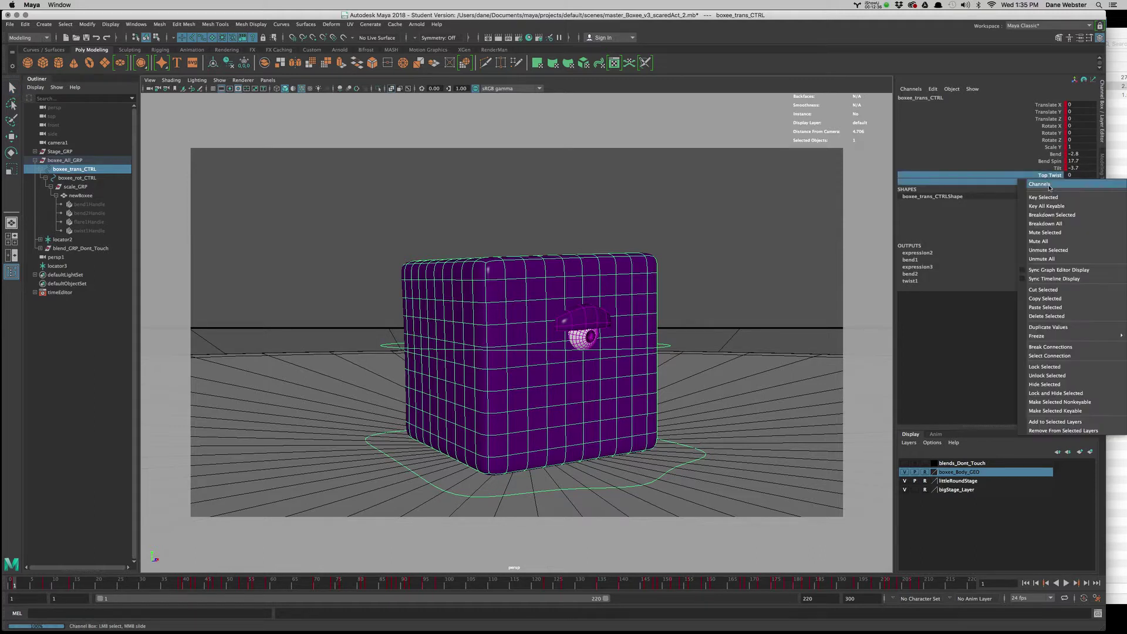
left_click(1057, 197)
Step: Set Top Twist to -4.5 at frame 48 and key it
left_click_drag(18, 590, 198, 604)
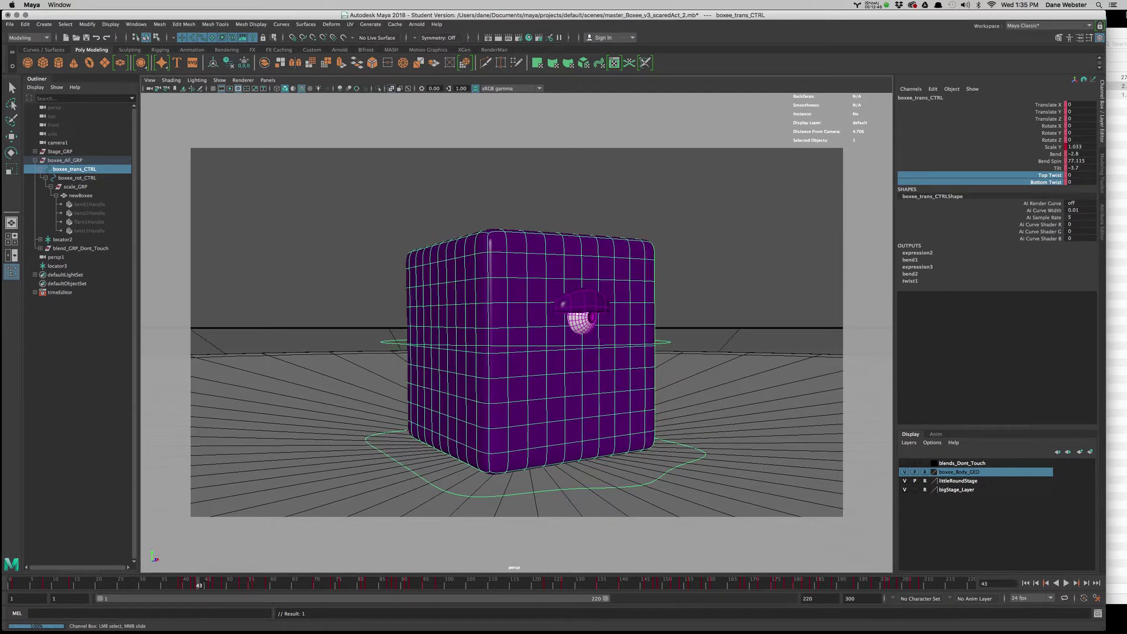
right_click_drag(1063, 155, 628, 462)
left_click_drag(203, 586, 222, 585)
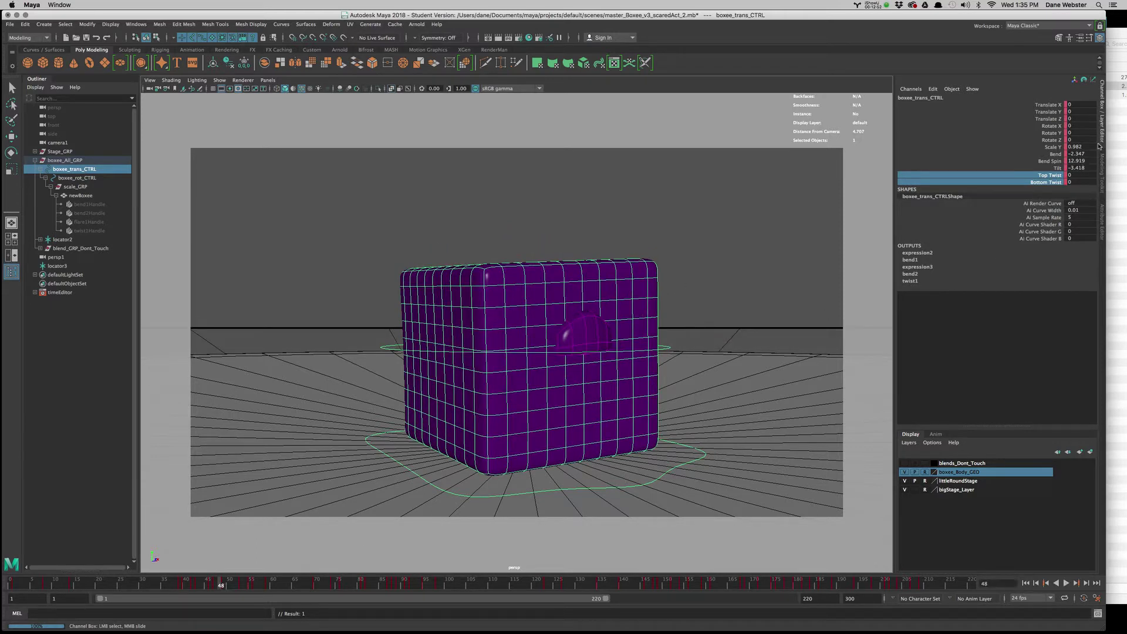
left_click(1050, 175)
mouse_move(774, 316)
middle_mouse_down()
mouse_move(802, 314)
mouse_move(754, 315)
middle_mouse_up()
right_click(1035, 184)
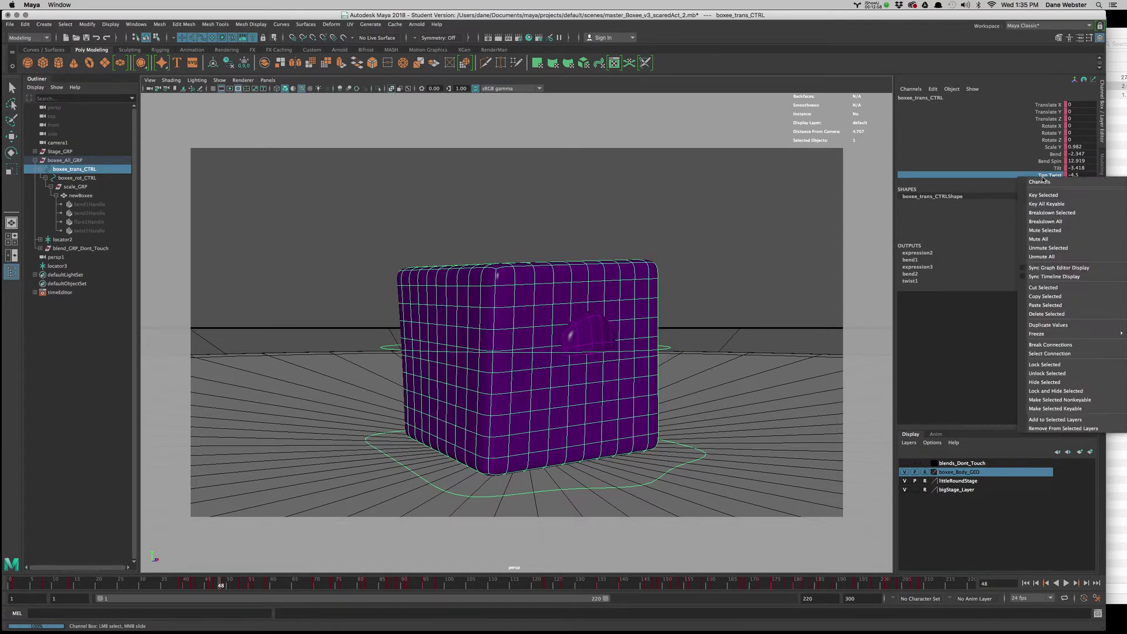
left_click(1045, 198)
Step: Set and key Top Twist at 5.7 on frame 56, and play the animation from the start
mouse_move(210, 593)
left_mouse_down()
mouse_move(302, 592)
mouse_move(222, 599)
mouse_move(255, 598)
left_mouse_up()
middle_click_drag(564, 320, 609, 319)
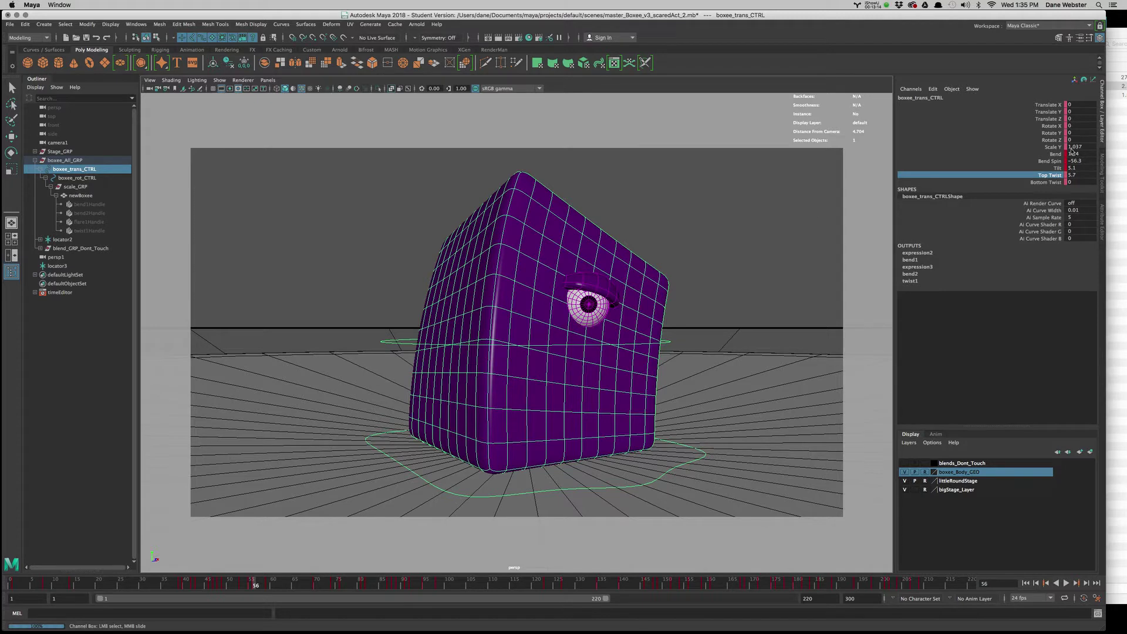
right_click(1052, 179)
left_click(1061, 194)
key("alt+shift+v")
key("alt+v")
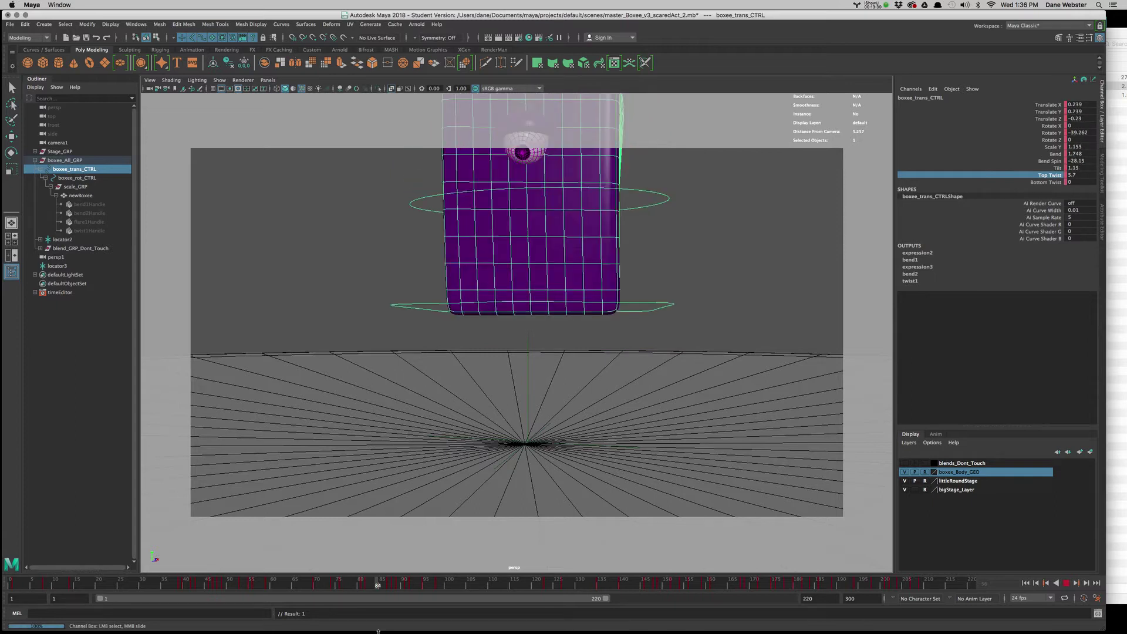
Step: Key the held Top Twist value at frame 76, and set and key it at -23.2 on frame 80
left_click_drag(378, 631, 343, 632)
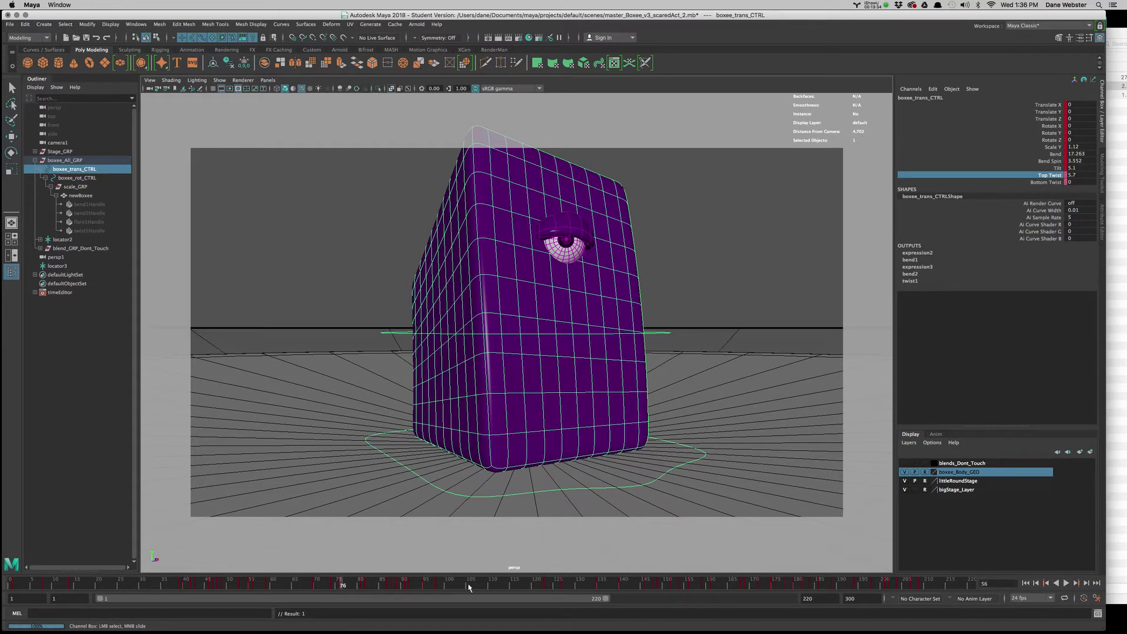
right_click(1044, 176)
left_click_drag(341, 584, 360, 584)
middle_click_drag(718, 257, 681, 253)
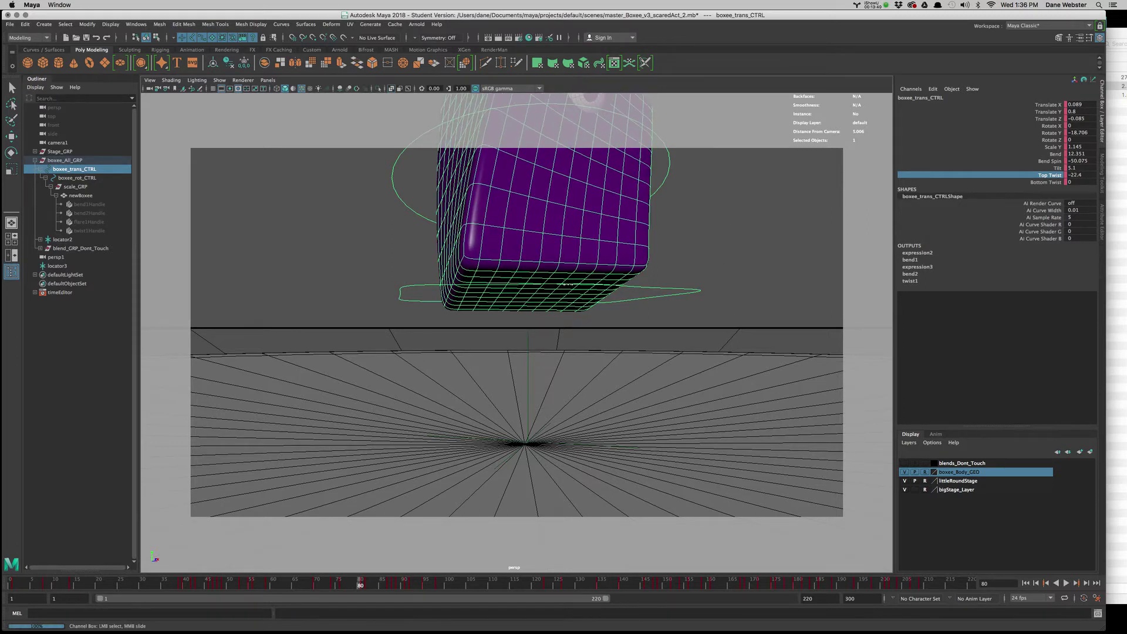
right_click(1055, 175)
left_click(1055, 194)
Step: Set and key Top Twist at 0 on frame 87, and play back the animation
left_click_drag(358, 586, 385, 587)
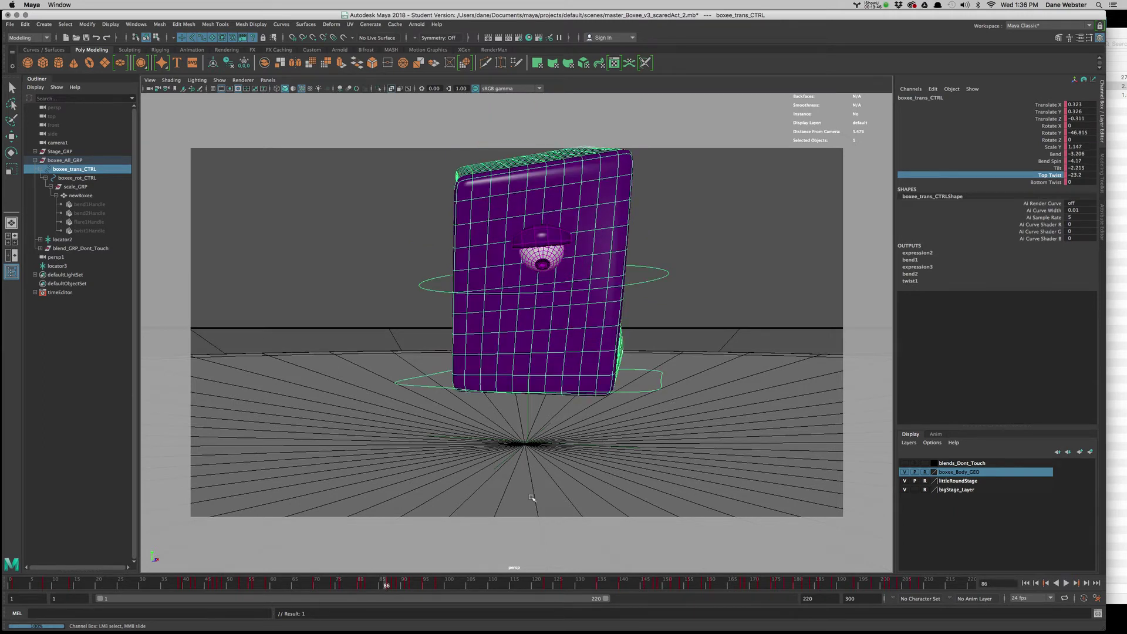
left_click_drag(389, 586, 391, 586)
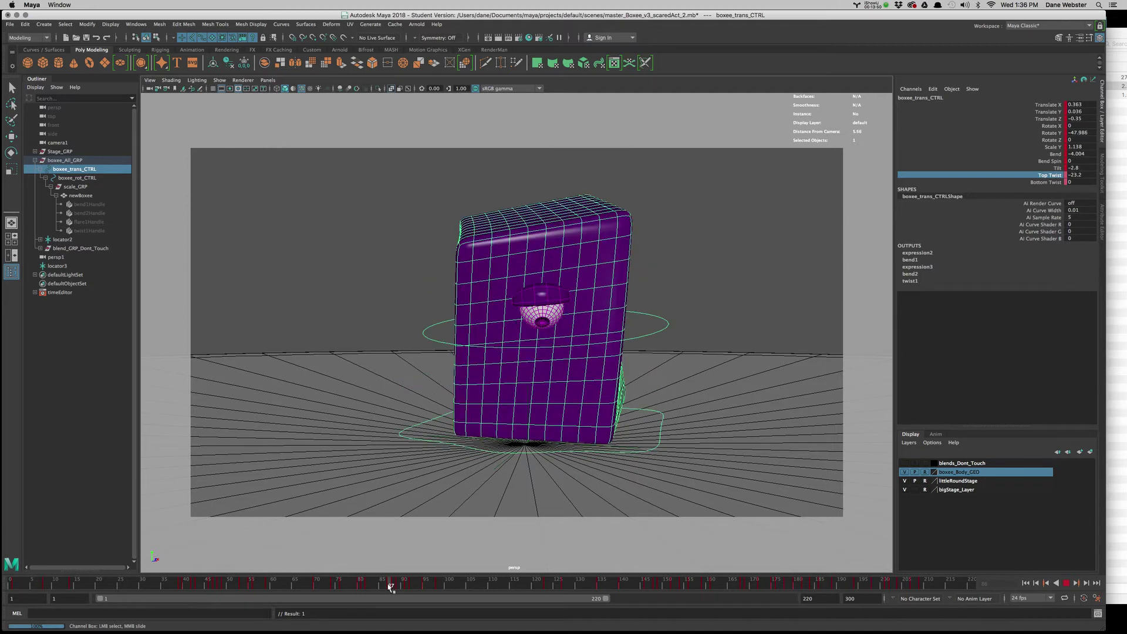
double_click(1088, 177)
type("0")
key("Return")
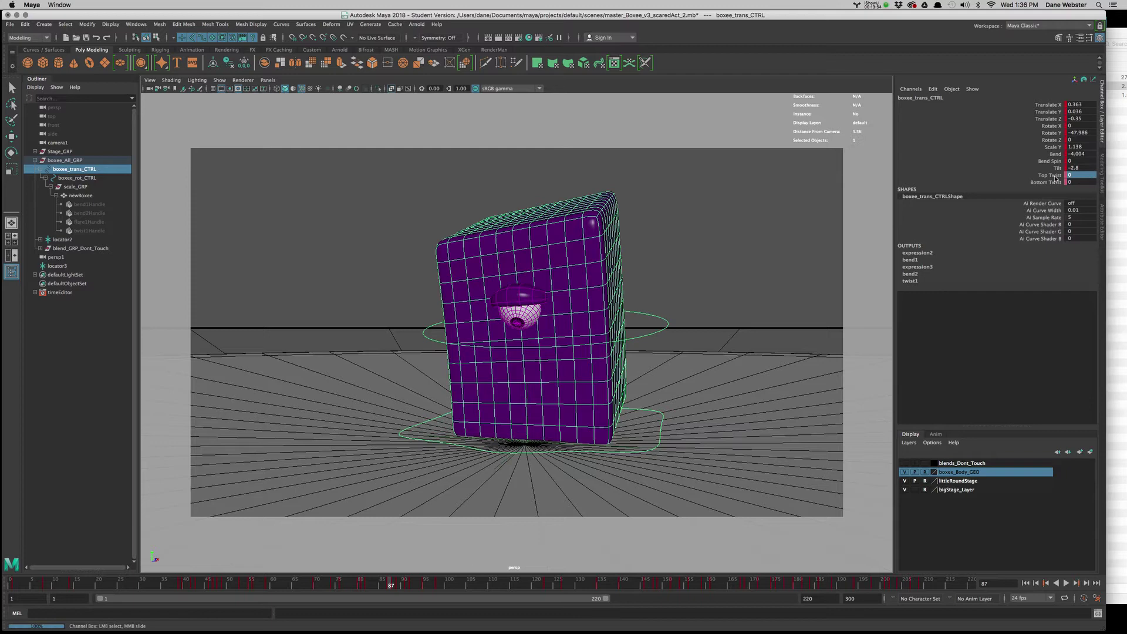
left_click(1055, 179)
right_click(1055, 179)
left_click(1057, 193)
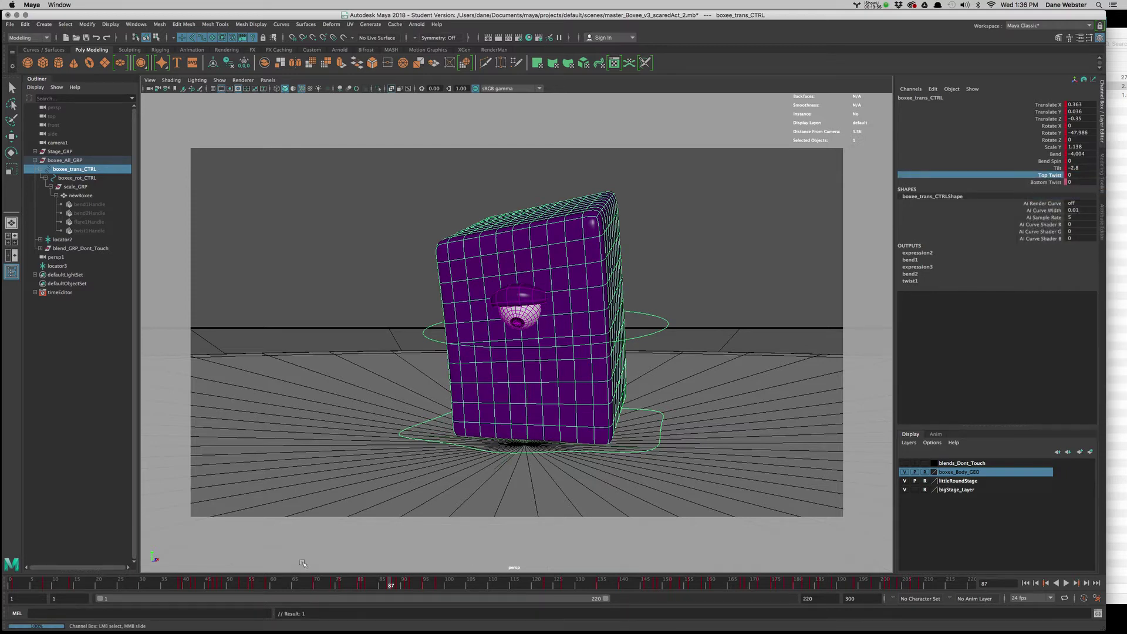
key("alt+v")
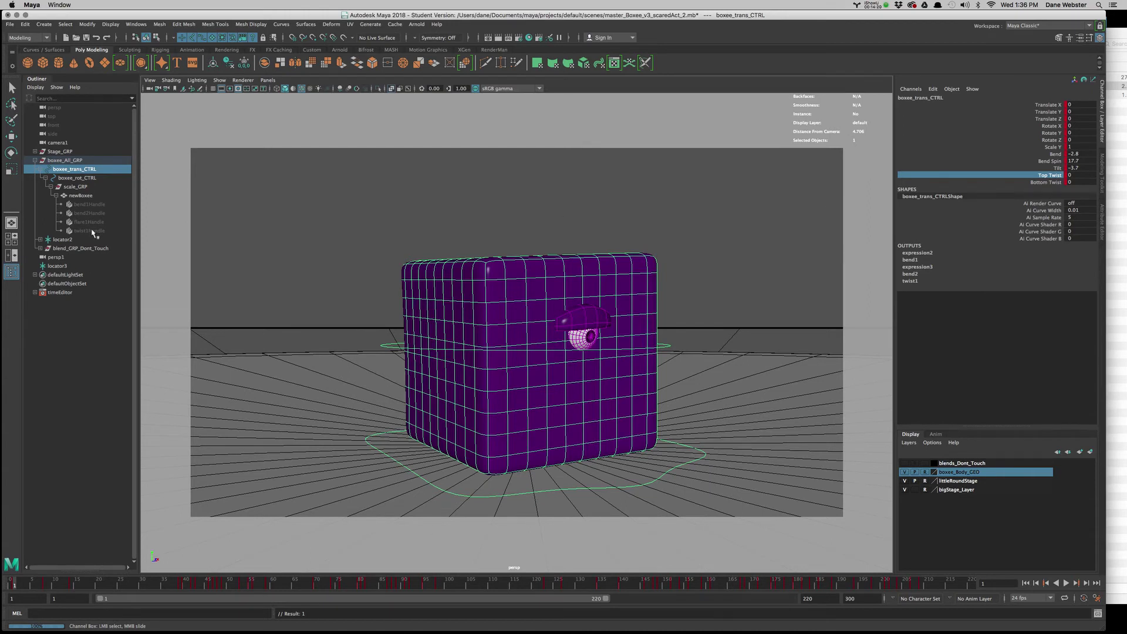
Step: Select twist1Handle and show the attributes of its twist1 input
left_click(91, 231)
left_click(933, 198)
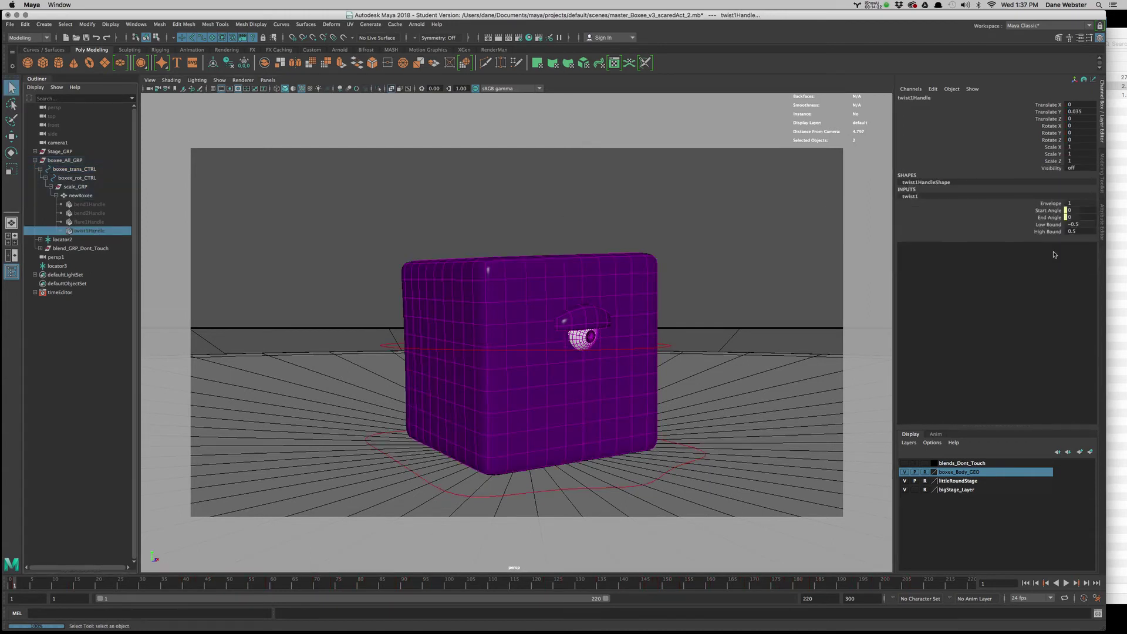